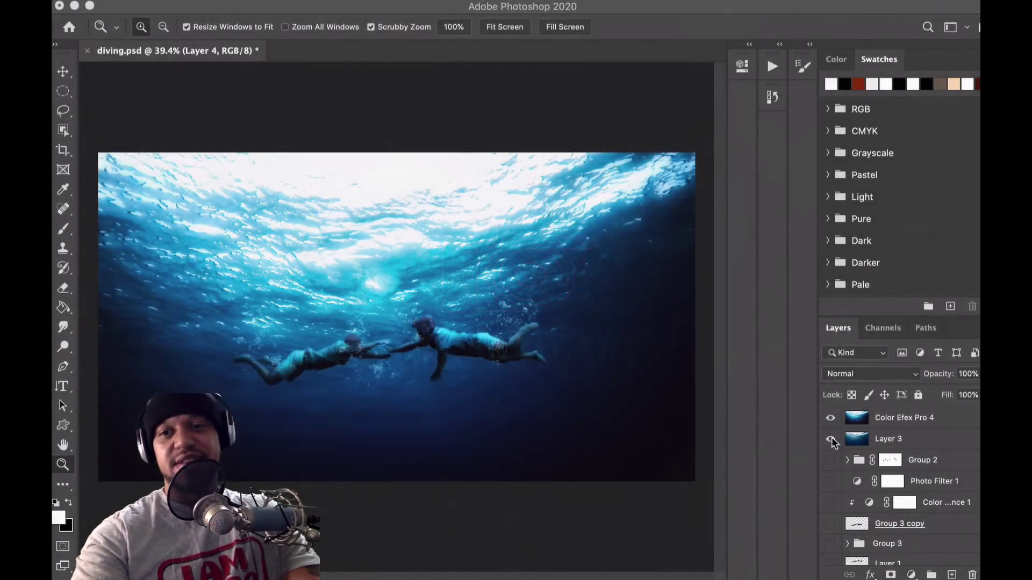
# Hide Layer 3 and Color Efex Pro 4 to reveal the beach photo over the ocean
pyautogui.click(831, 439)
pyautogui.click(831, 419)
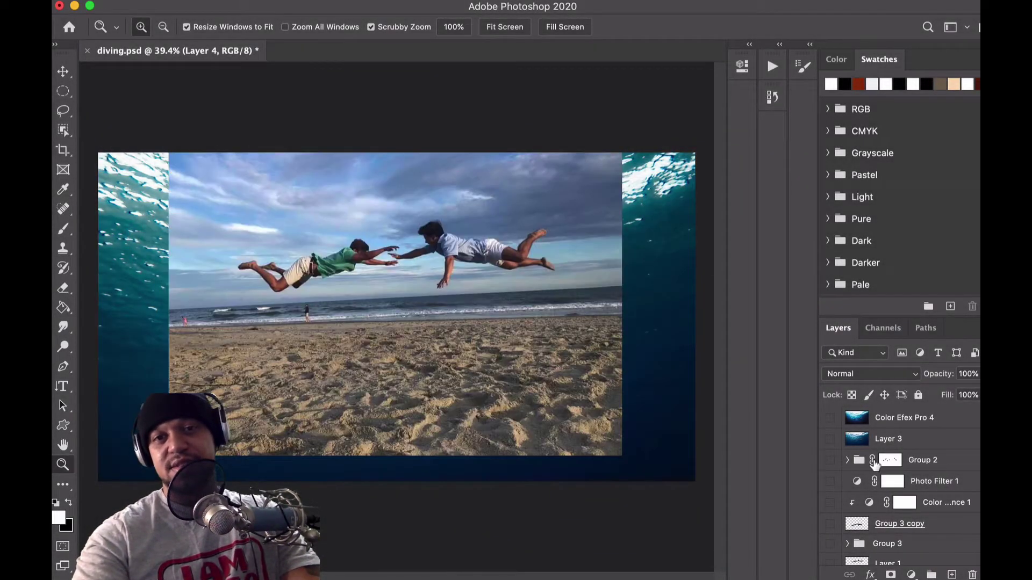
pyautogui.scroll(-4, 874, 464)
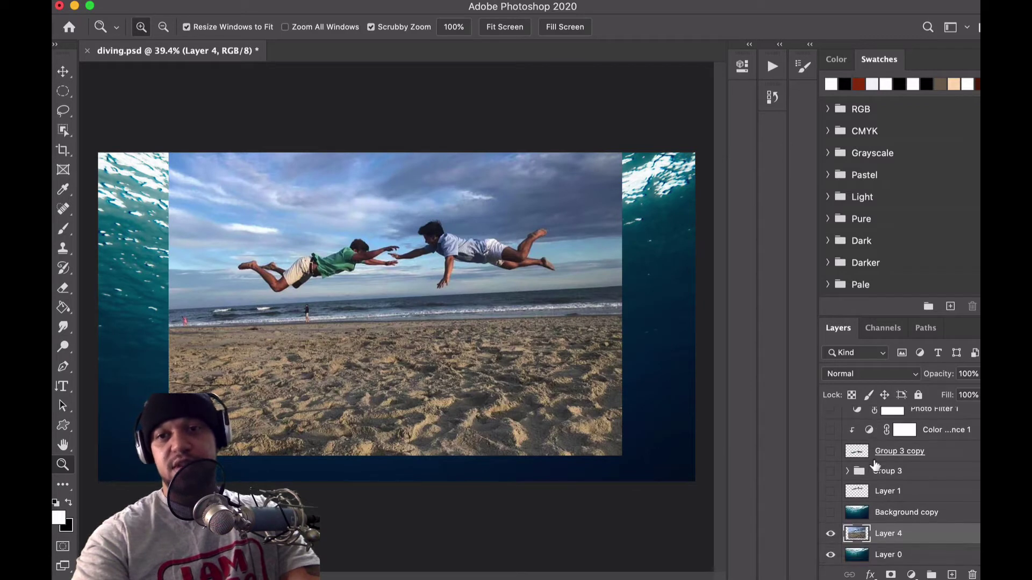
pyautogui.scroll(3, 875, 465)
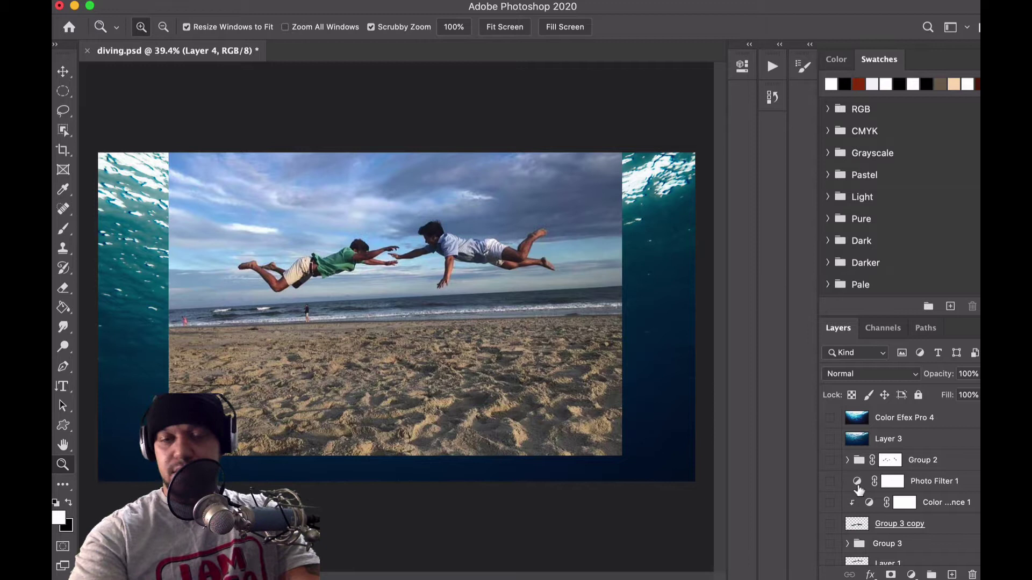
pyautogui.scroll(-3, 860, 491)
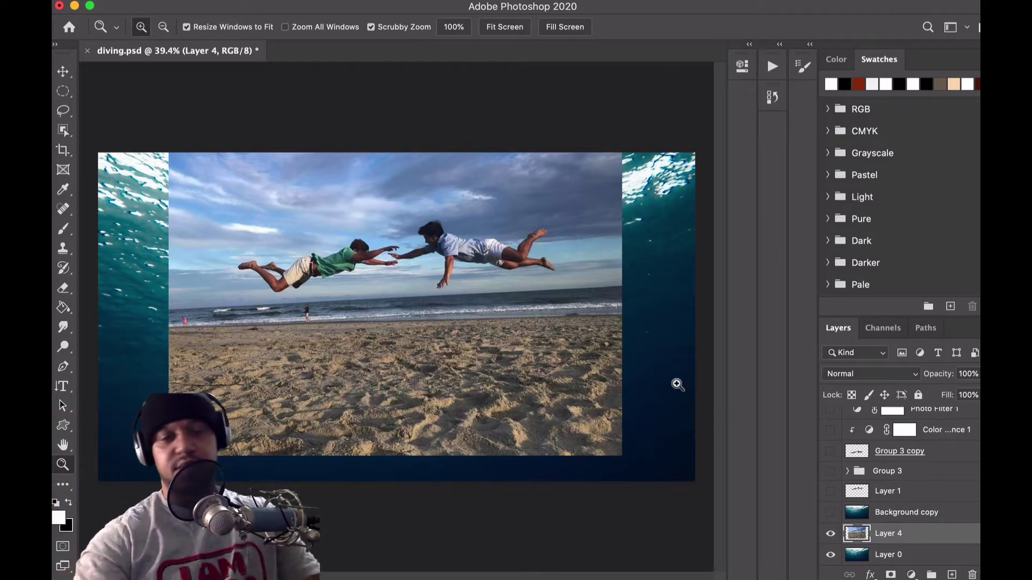
# Pick a small red brush and test a stroke on the sky, then undo it
pyautogui.press('b')
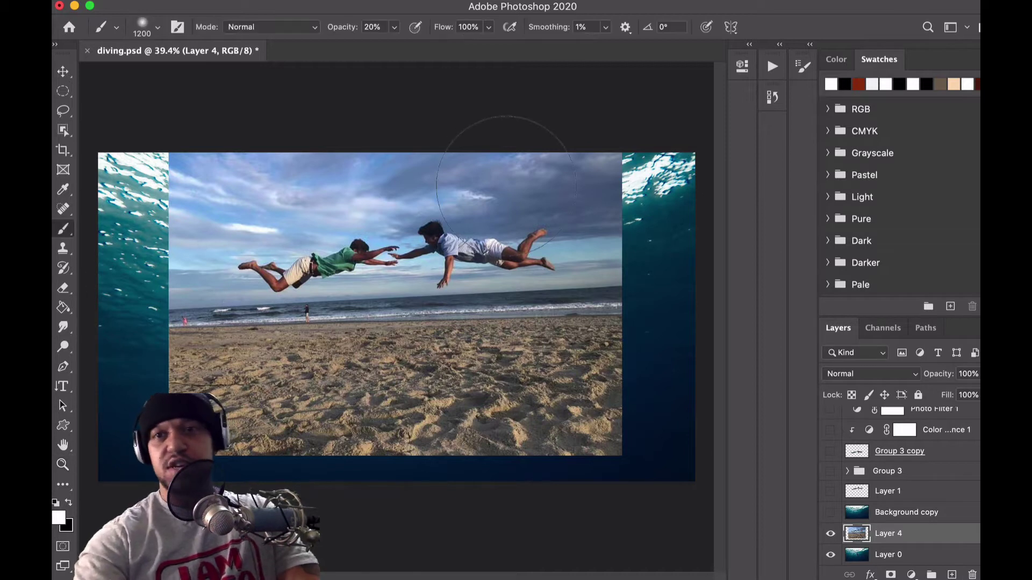
pyautogui.click(858, 82)
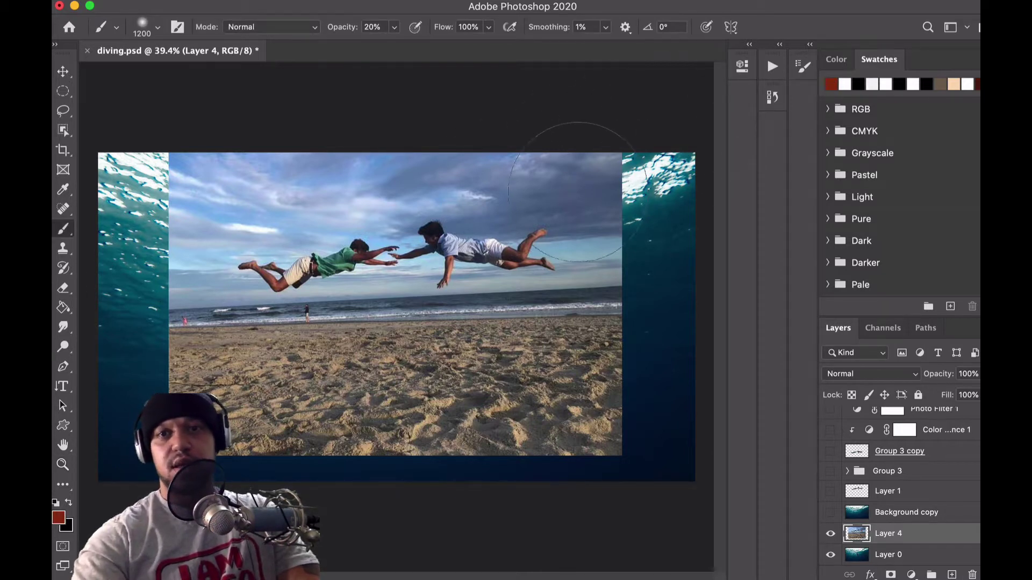
pyautogui.press('[')
pyautogui.press('[')
pyautogui.press('[')
pyautogui.press('[')
pyautogui.press('[')
pyautogui.press('[')
pyautogui.press('[')
pyautogui.press('[')
pyautogui.press('[')
pyautogui.press('[')
pyautogui.press('[')
pyautogui.press('[')
pyautogui.press('[')
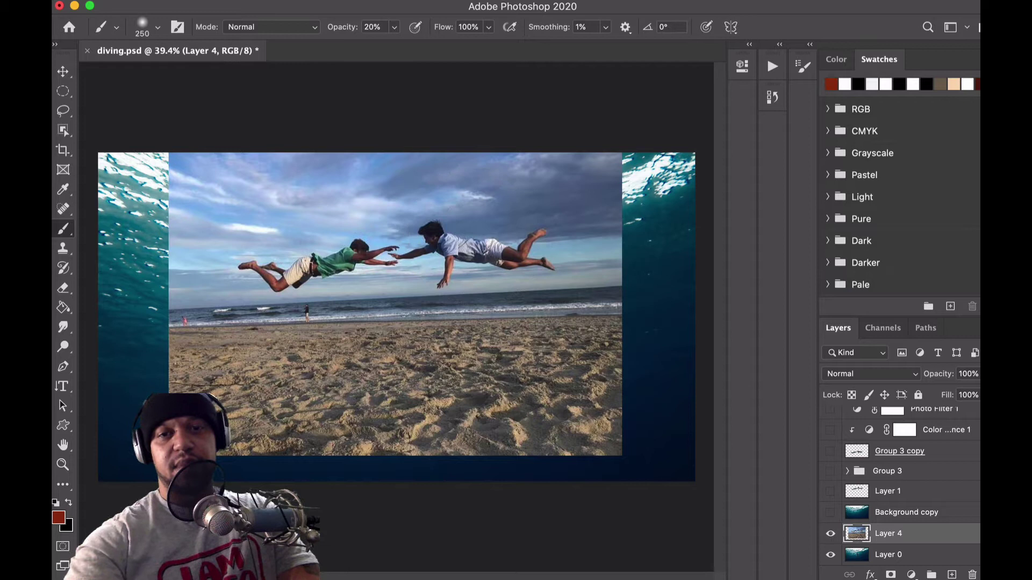
pyautogui.moveTo(441, 190); pyautogui.dragTo(432, 287)
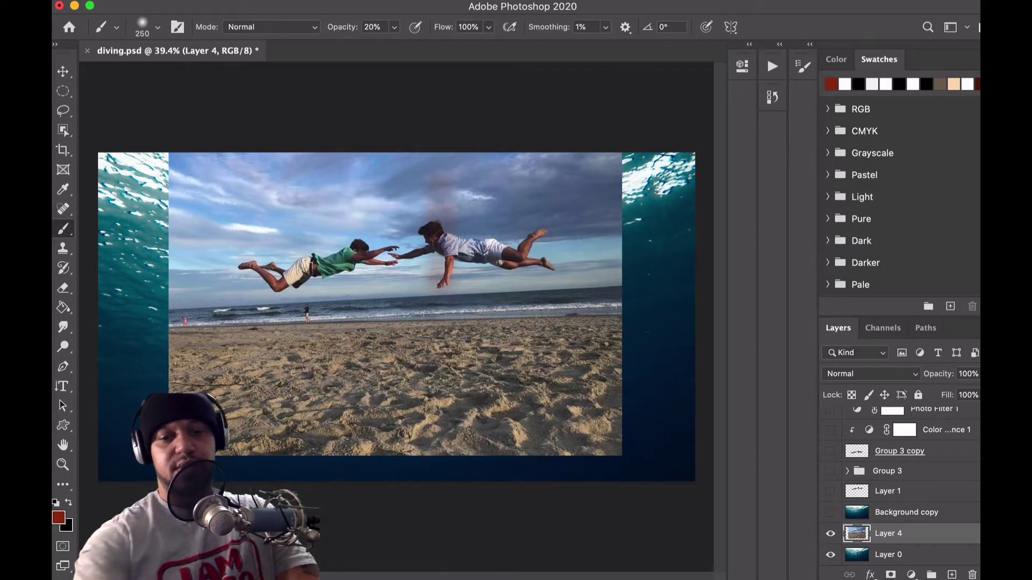
pyautogui.press('super+z')
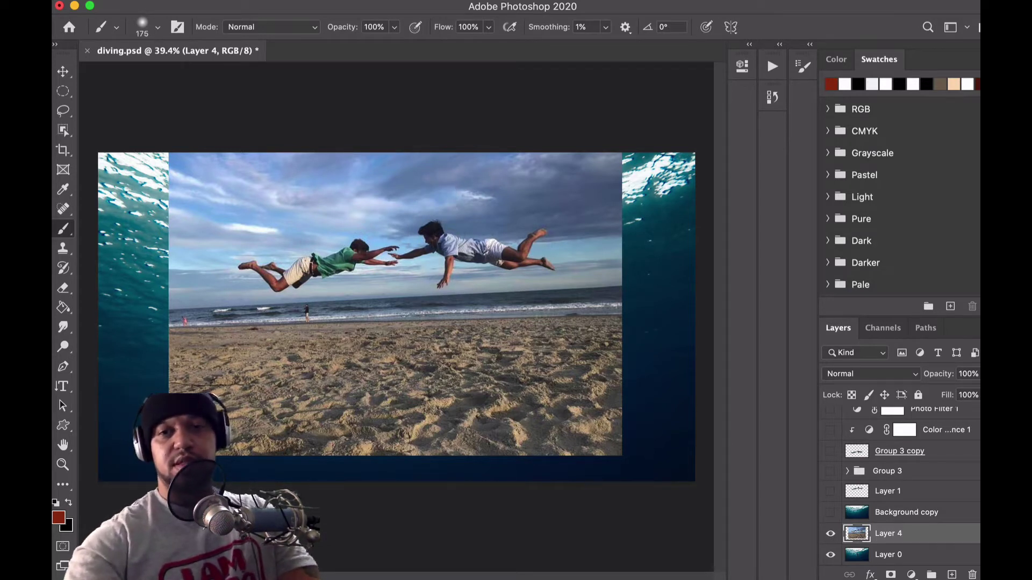
# Paint red demo arrows toward the flying men, undo them, and hide Layer 4
pyautogui.moveTo(413, 190)
pyautogui.mouseDown()
pyautogui.moveTo(415, 337)
pyautogui.moveTo(388, 319)
pyautogui.moveTo(500, 315)
pyautogui.moveTo(393, 398)
pyautogui.mouseUp()
pyautogui.moveTo(346, 332); pyautogui.dragTo(397, 398)
pyautogui.moveTo(597, 159)
pyautogui.mouseDown()
pyautogui.moveTo(523, 231)
pyautogui.moveTo(512, 215)
pyautogui.moveTo(544, 237)
pyautogui.moveTo(473, 278)
pyautogui.mouseUp()
pyautogui.moveTo(508, 199); pyautogui.dragTo(478, 275)
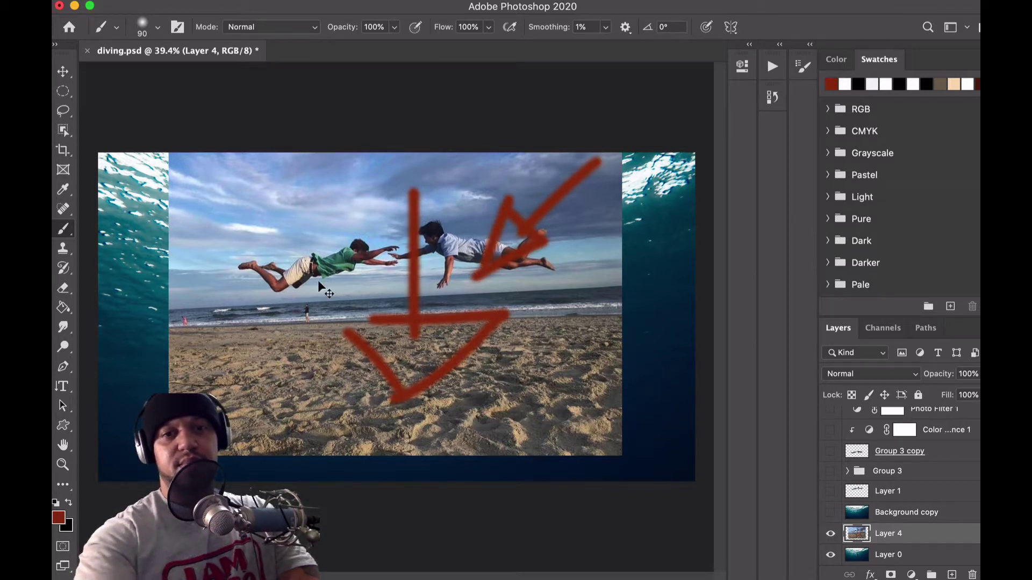
pyautogui.press('super+z')
pyautogui.press('super+z')
pyautogui.press('super+z')
pyautogui.press('super+z')
pyautogui.press('super+z')
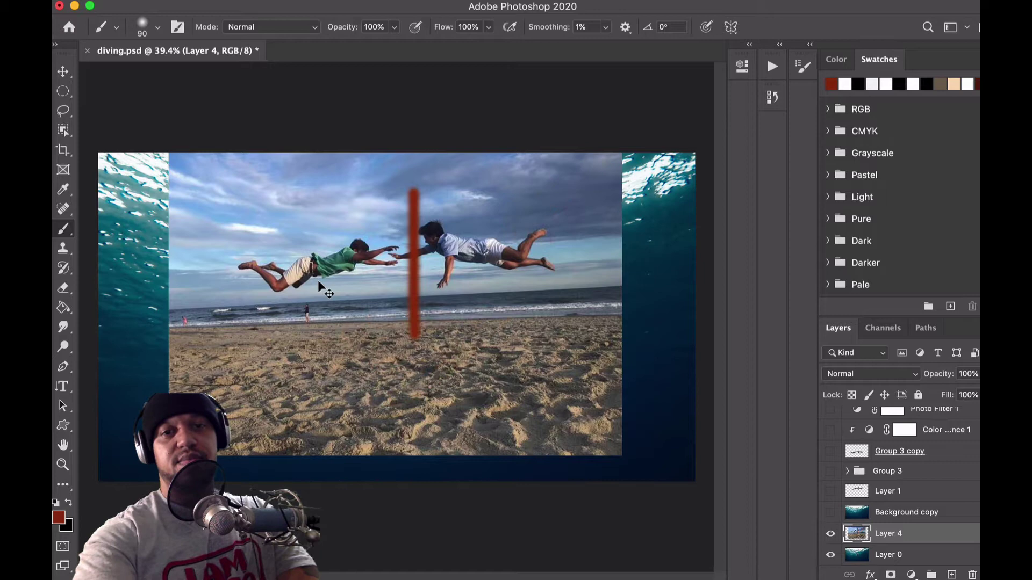
pyautogui.press('super+z')
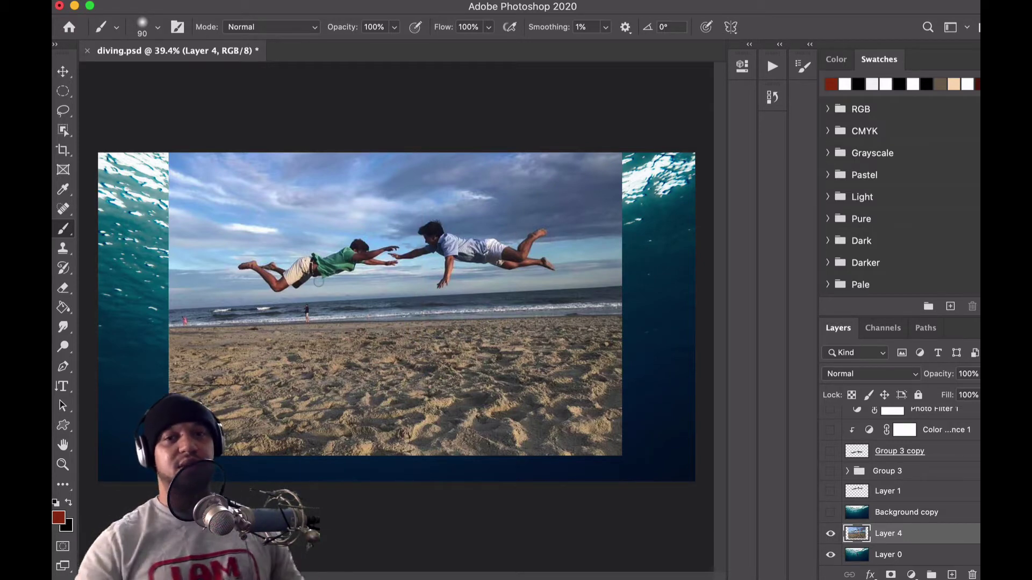
pyautogui.click(830, 535)
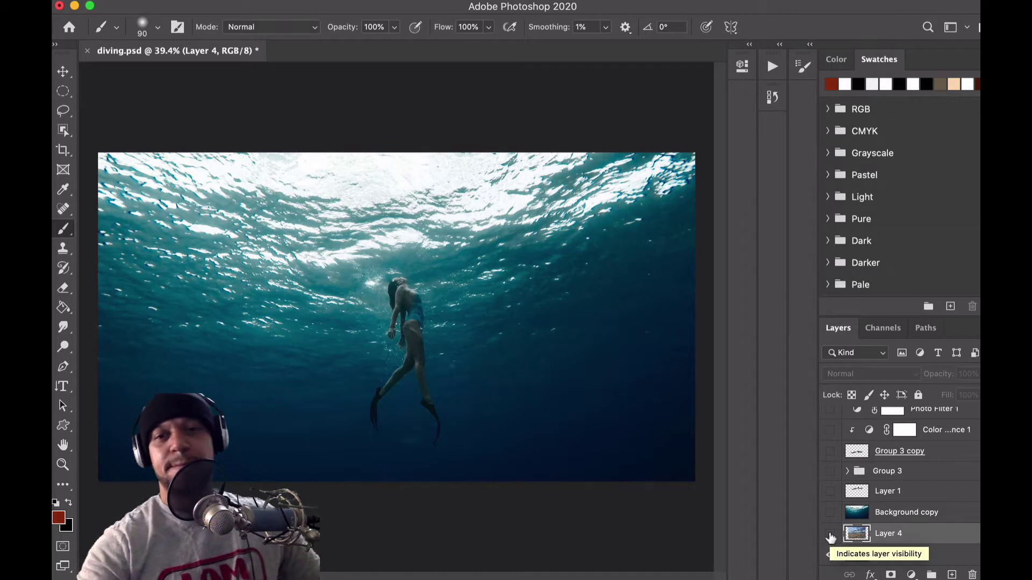
# On Layer 0, paint a red demo line toward the diver and undo it
pyautogui.click(888, 556)
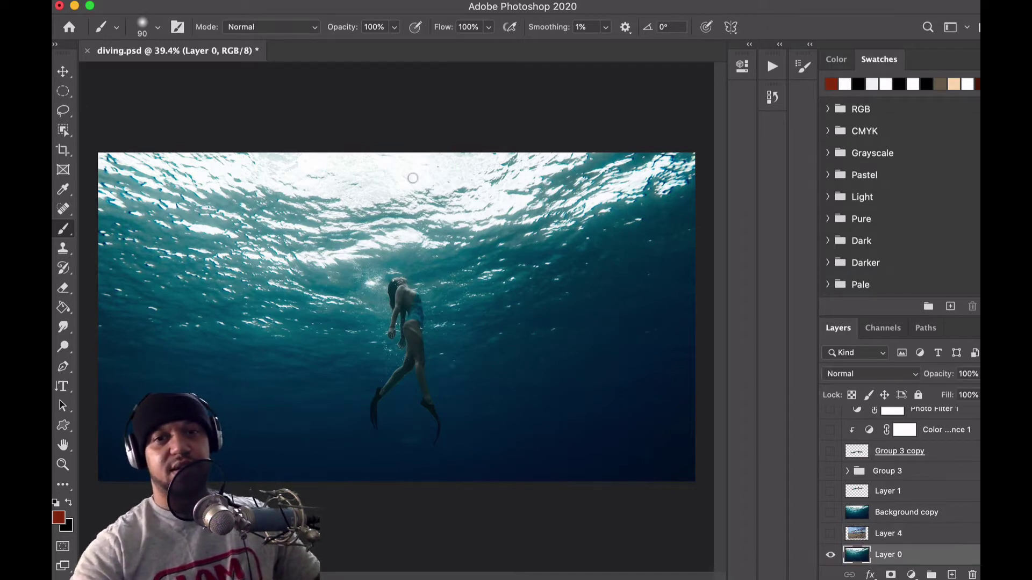
pyautogui.moveTo(413, 177)
pyautogui.mouseDown()
pyautogui.moveTo(412, 317)
pyautogui.moveTo(365, 317)
pyautogui.moveTo(424, 371)
pyautogui.moveTo(376, 331)
pyautogui.mouseUp()
pyautogui.press('super+z')
pyautogui.press('super+z')
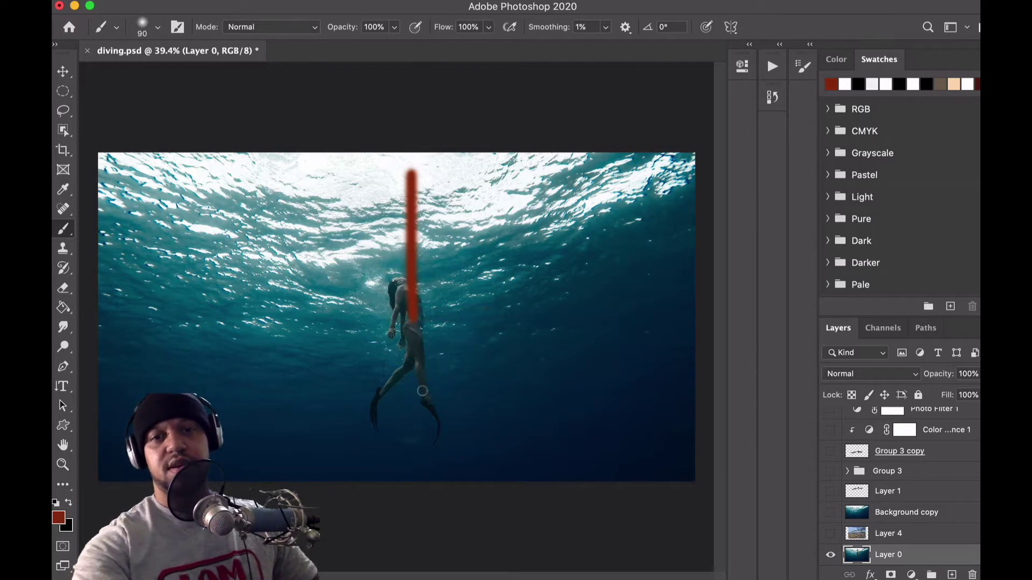
pyautogui.press('super+z')
# Toggle Layer 4 on and off to compare, ending with the beach photo visible
pyautogui.click(830, 534)
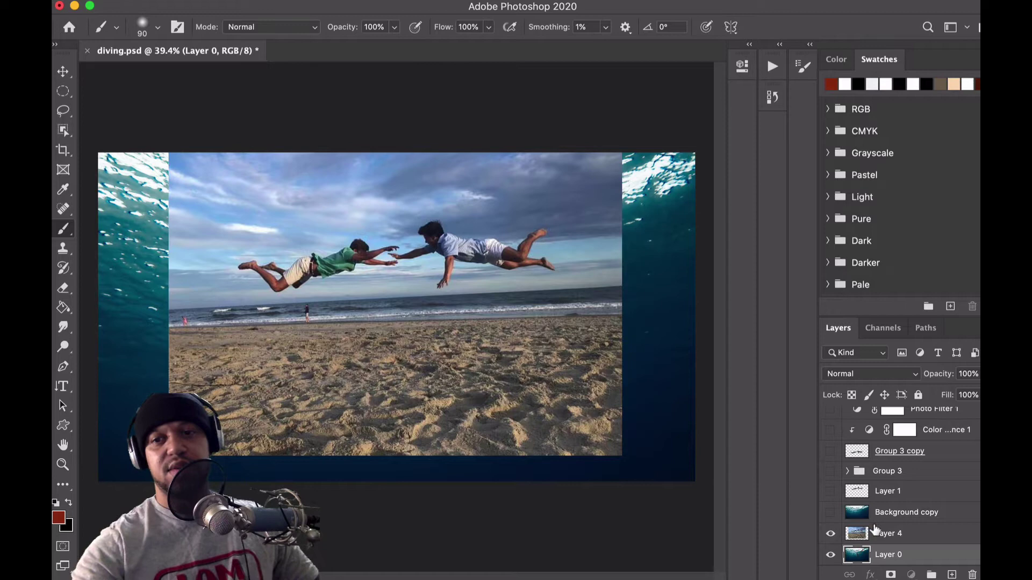
pyautogui.click(849, 512)
pyautogui.click(830, 534)
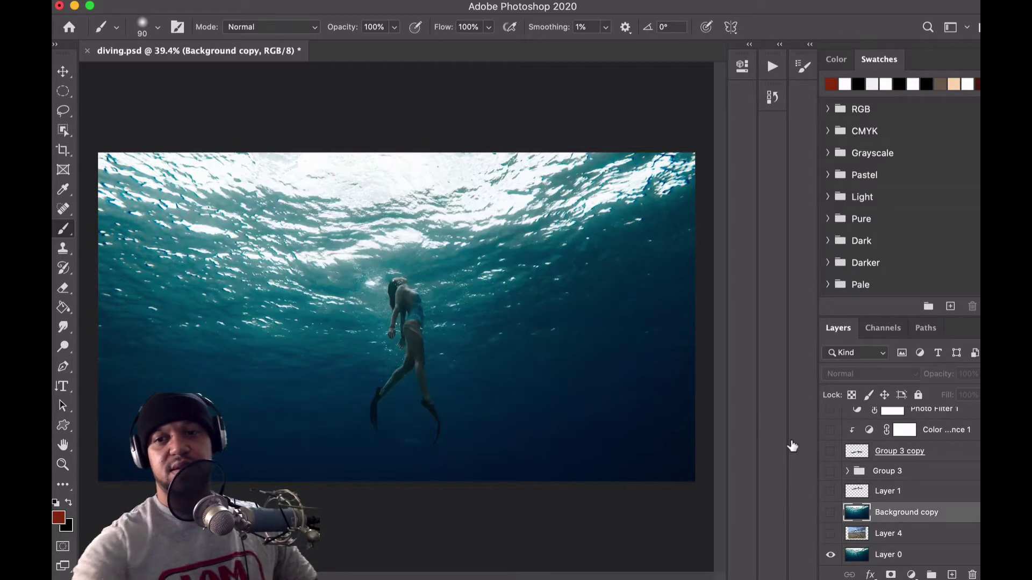
pyautogui.click(831, 534)
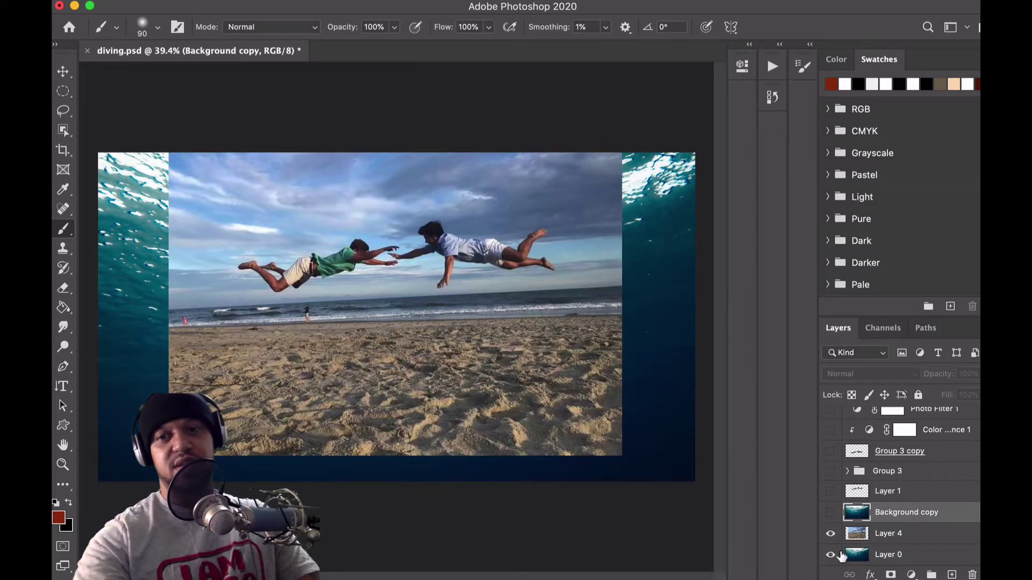
# Toggle Layer 4 off, on and off again, leaving the beach photo hidden
pyautogui.click(830, 533)
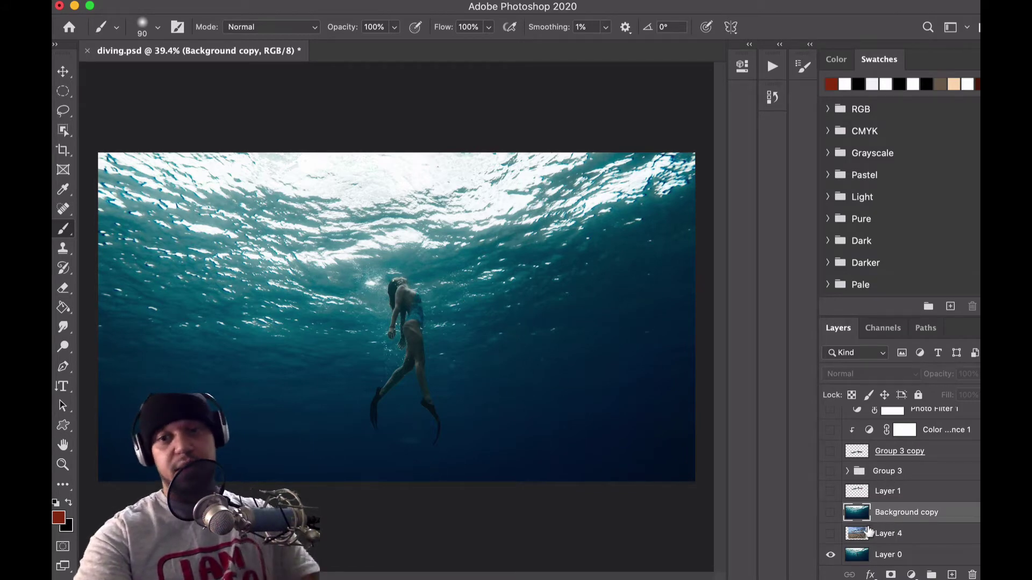
pyautogui.click(830, 534)
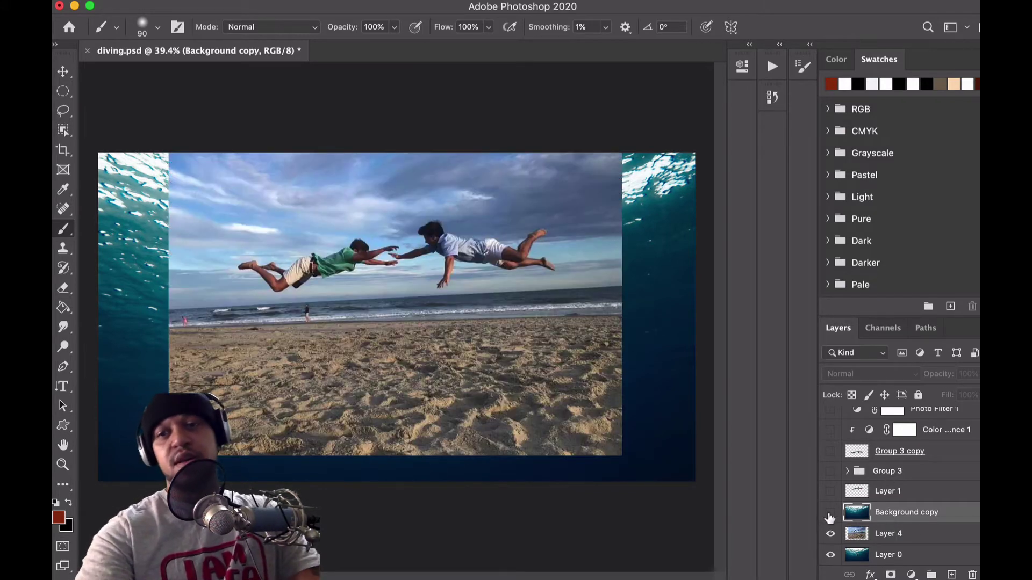
pyautogui.click(830, 534)
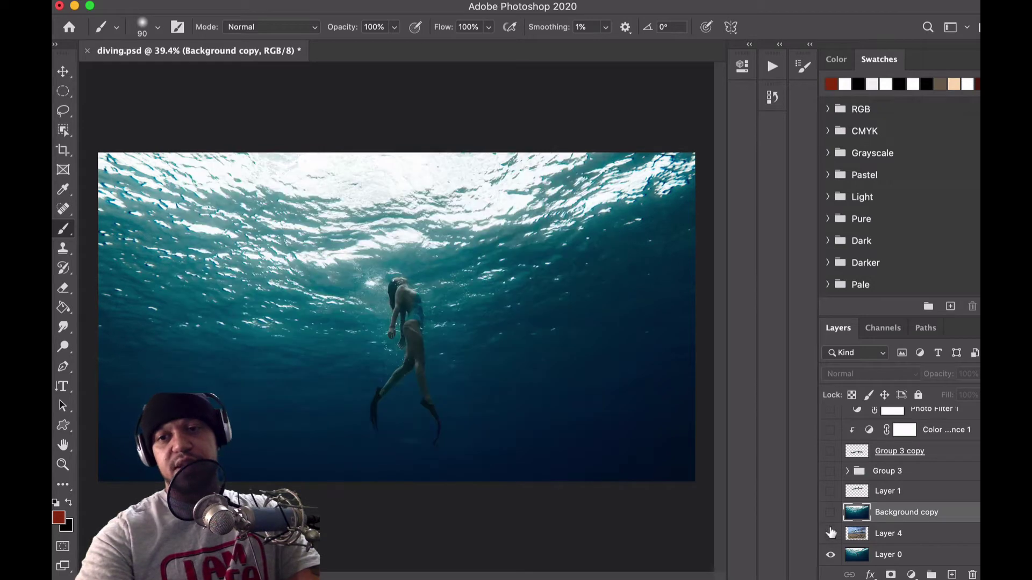
# Zoom in on the diver in the underwater photo
pyautogui.press('z')
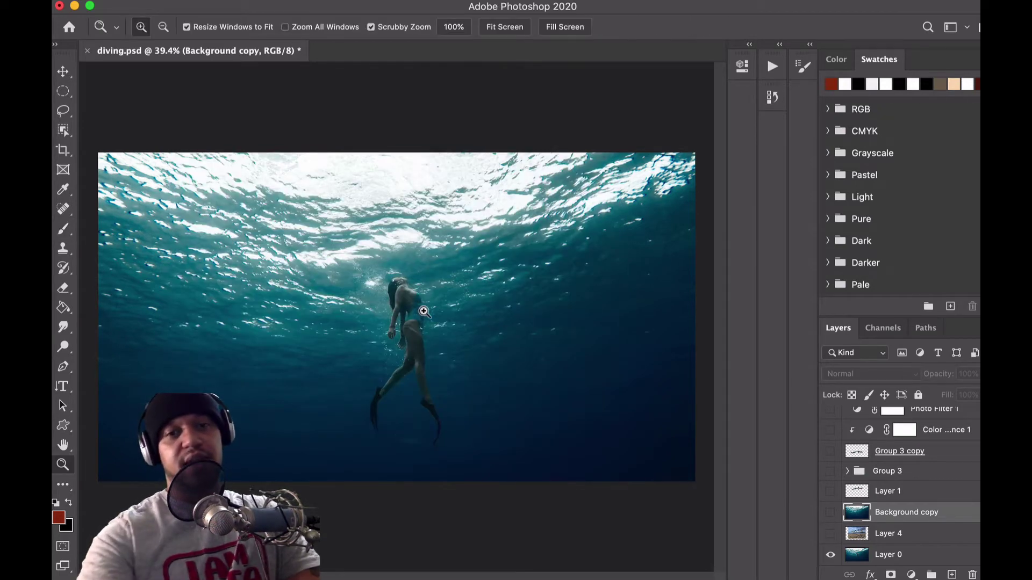
pyautogui.moveTo(418, 314); pyautogui.dragTo(455, 313)
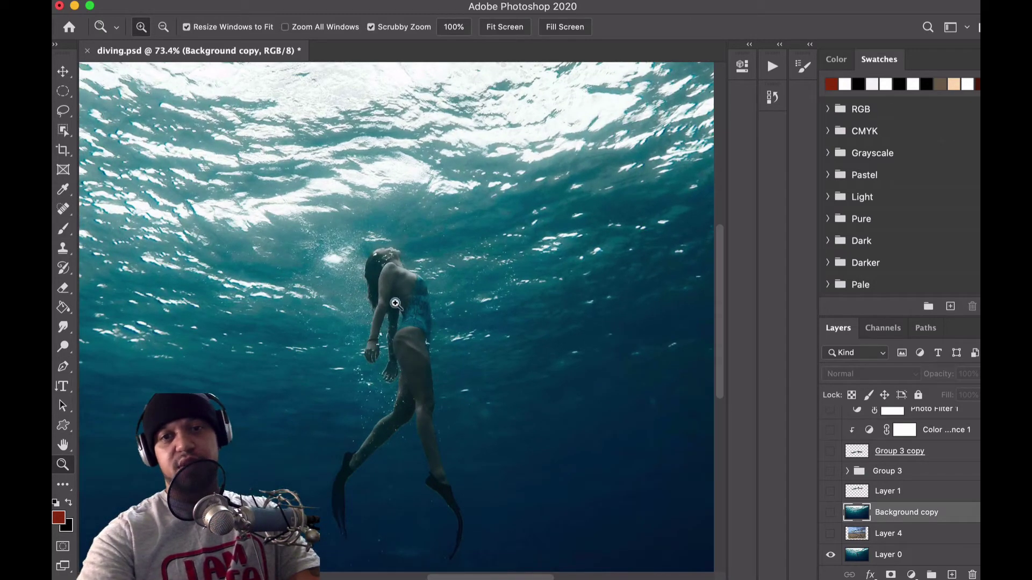
pyautogui.scroll(-2, 446, 332)
# Lasso a loose selection around the diver on Layer 0 and open Select and Mask
pyautogui.press('l')
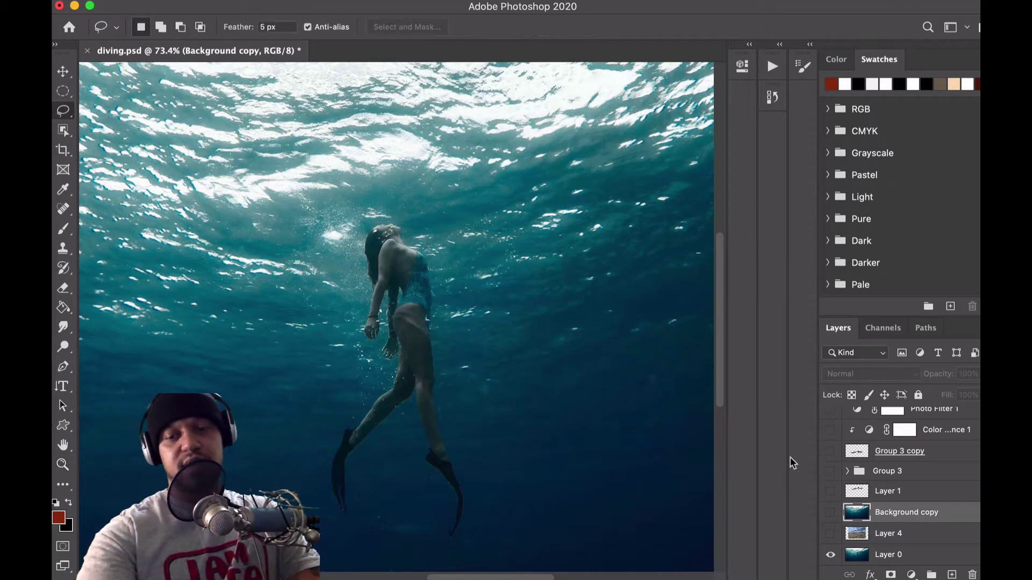
pyautogui.click(909, 554)
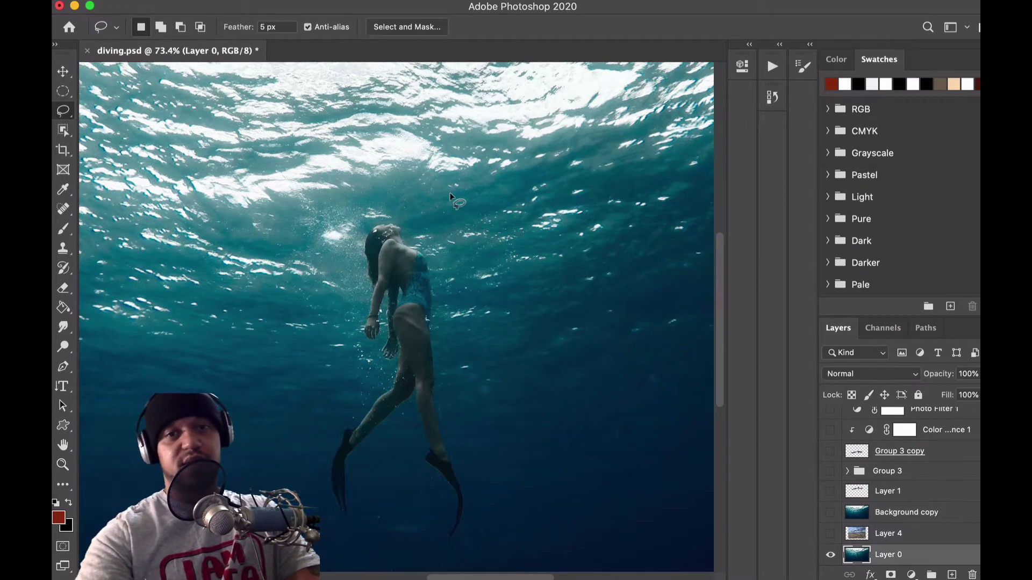
pyautogui.moveTo(362, 196)
pyautogui.mouseDown()
pyautogui.moveTo(274, 464)
pyautogui.moveTo(319, 533)
pyautogui.moveTo(464, 561)
pyautogui.moveTo(482, 379)
pyautogui.moveTo(452, 250)
pyautogui.moveTo(382, 186)
pyautogui.mouseUp()
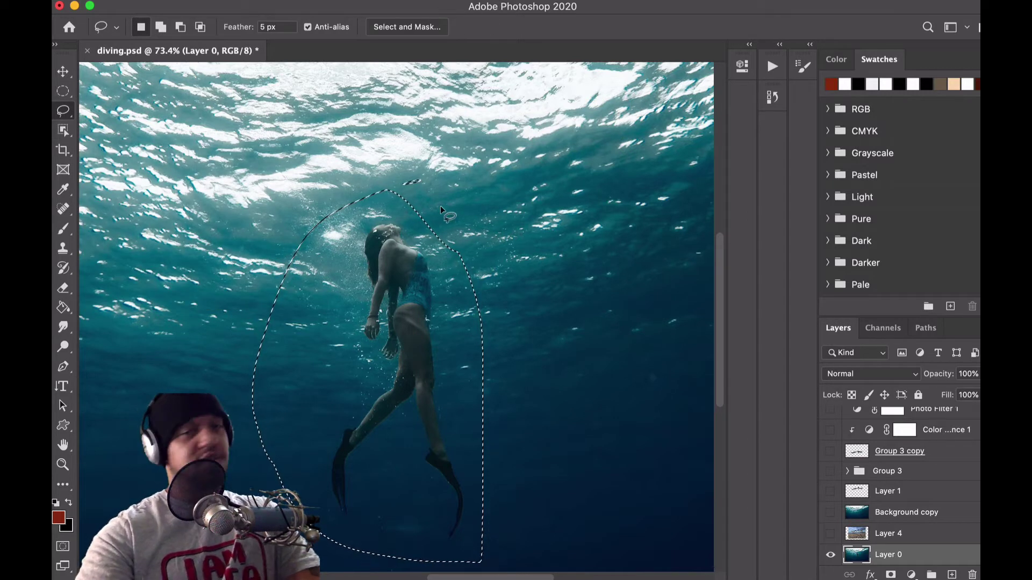
pyautogui.moveTo(392, 198)
pyautogui.mouseDown()
pyautogui.moveTo(368, 349)
pyautogui.moveTo(473, 368)
pyautogui.moveTo(376, 226)
pyautogui.moveTo(362, 301)
pyautogui.mouseUp()
pyautogui.click(368, 348)
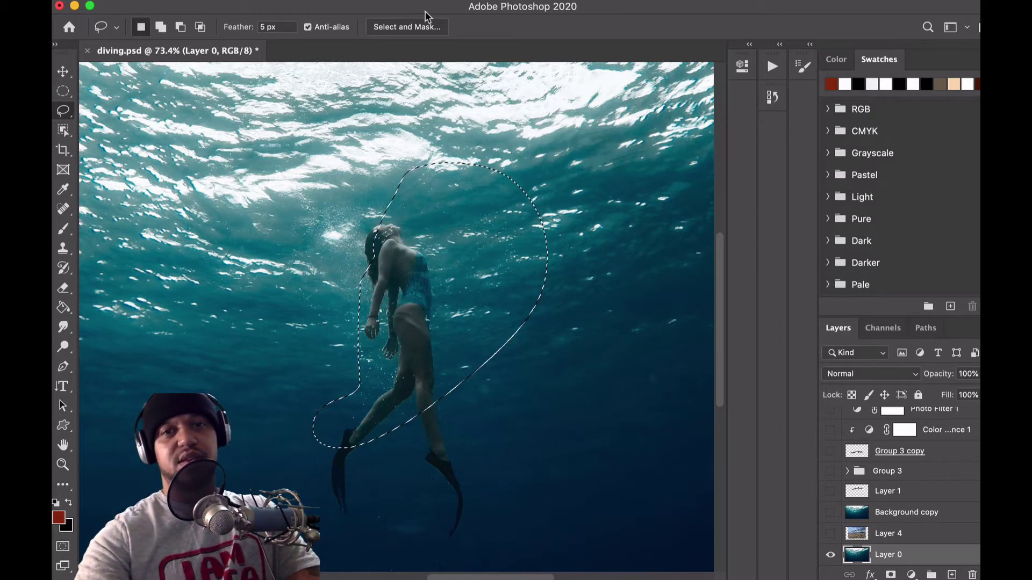
pyautogui.click(414, 28)
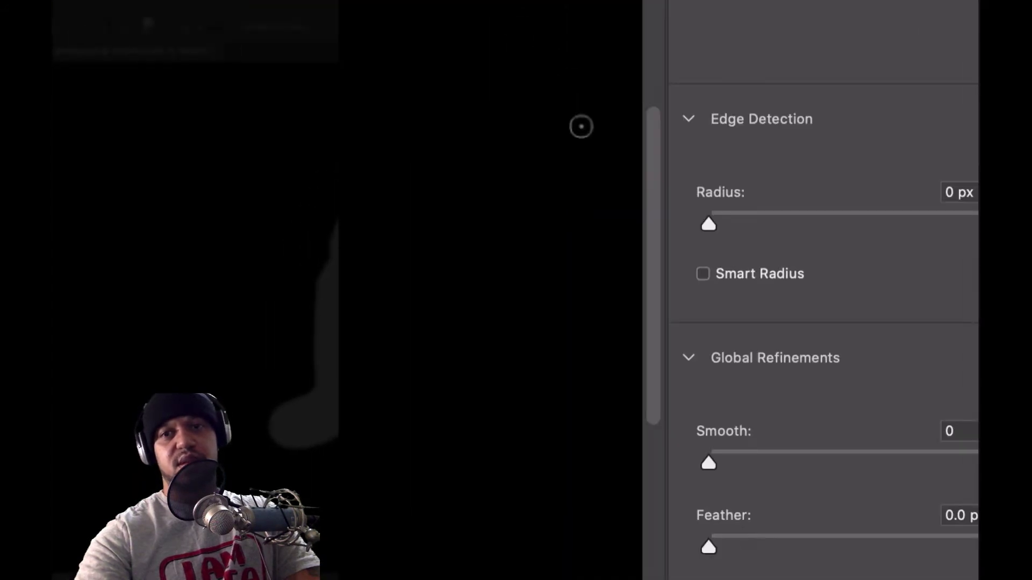
# Check the Output To list, then cancel Select and Mask and deselect the diver
pyautogui.scroll(-5, 804, 443)
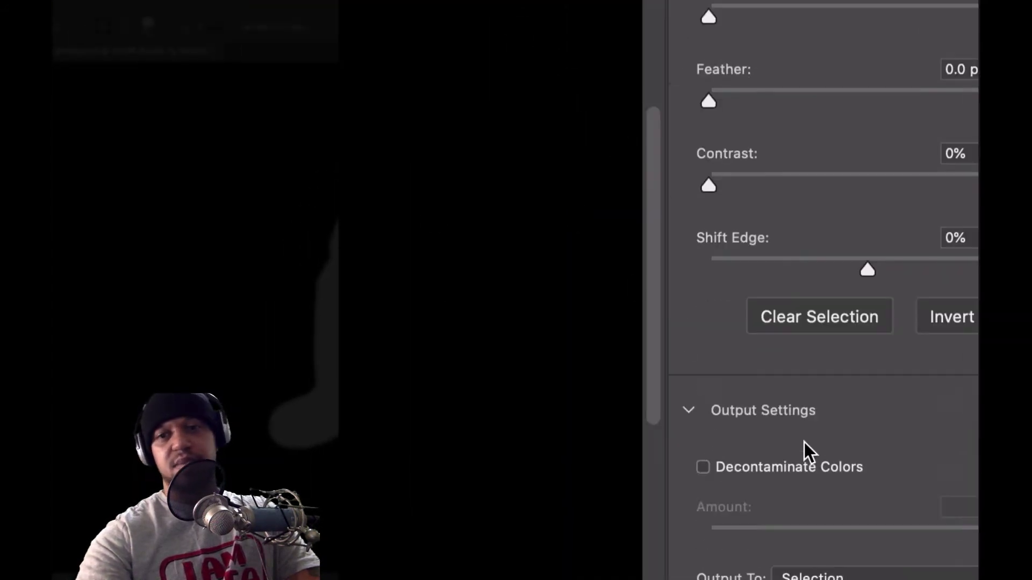
pyautogui.click(850, 576)
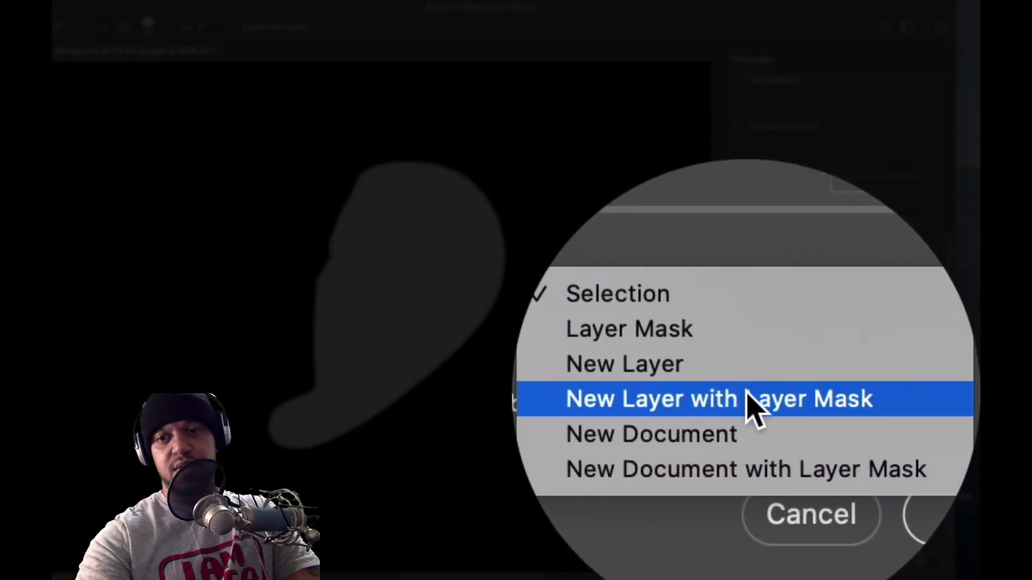
pyautogui.click(752, 508)
pyautogui.click(752, 508)
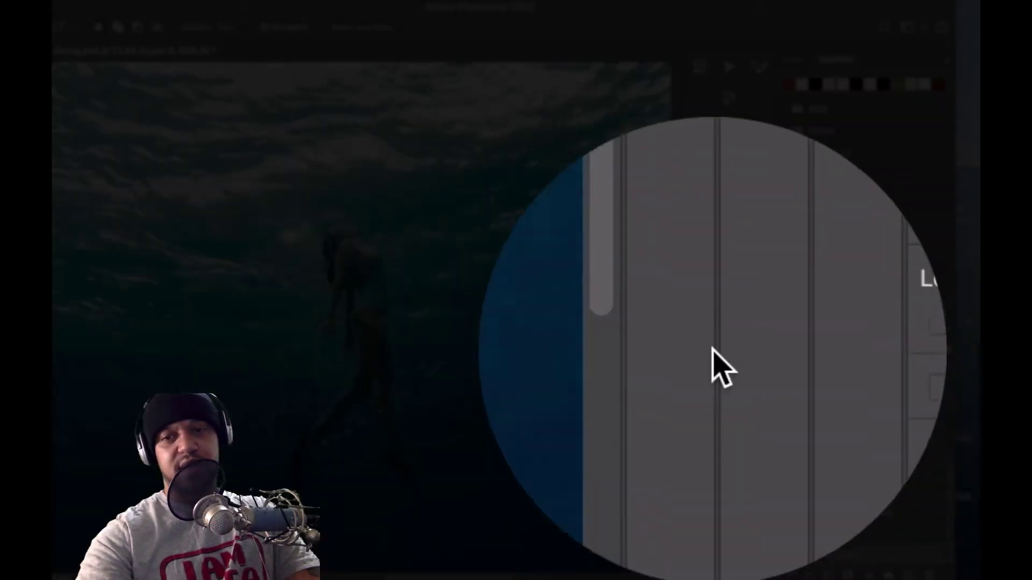
pyautogui.click(661, 329)
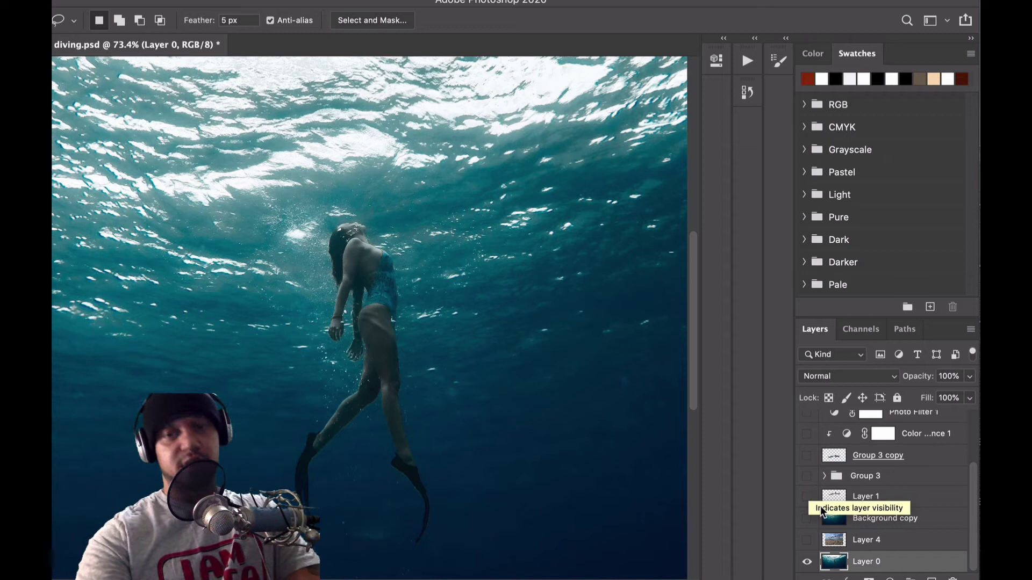
# Show Group 3 with the two swimmers and the Background copy ocean, hiding the woman
pyautogui.scroll(1, 842, 550)
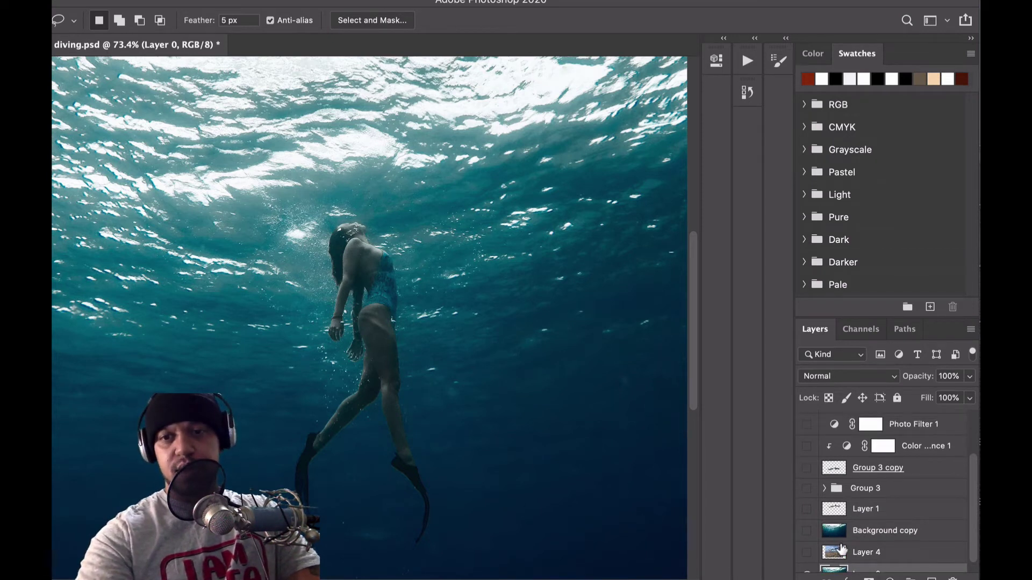
pyautogui.click(807, 509)
pyautogui.click(808, 509)
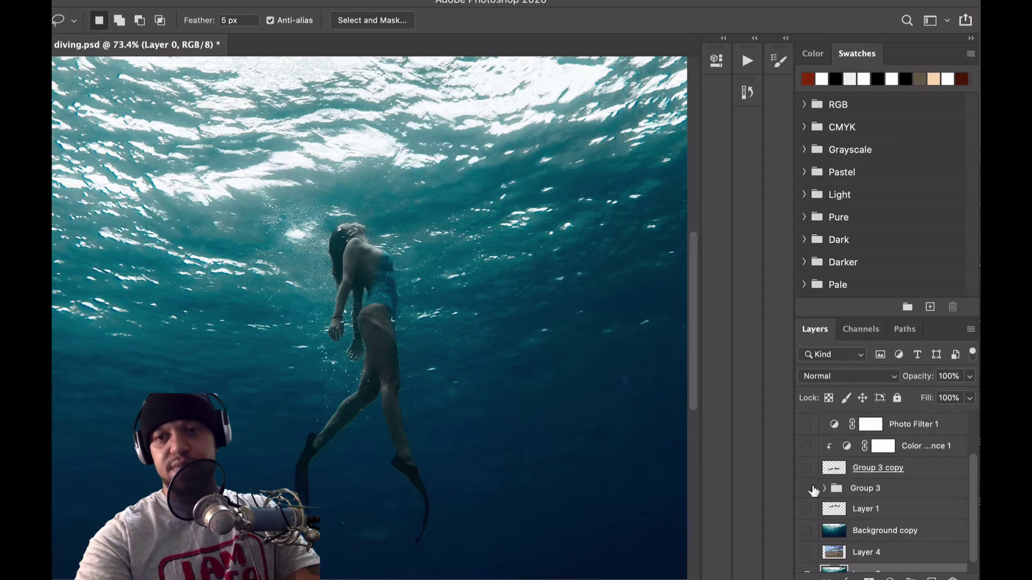
pyautogui.click(807, 488)
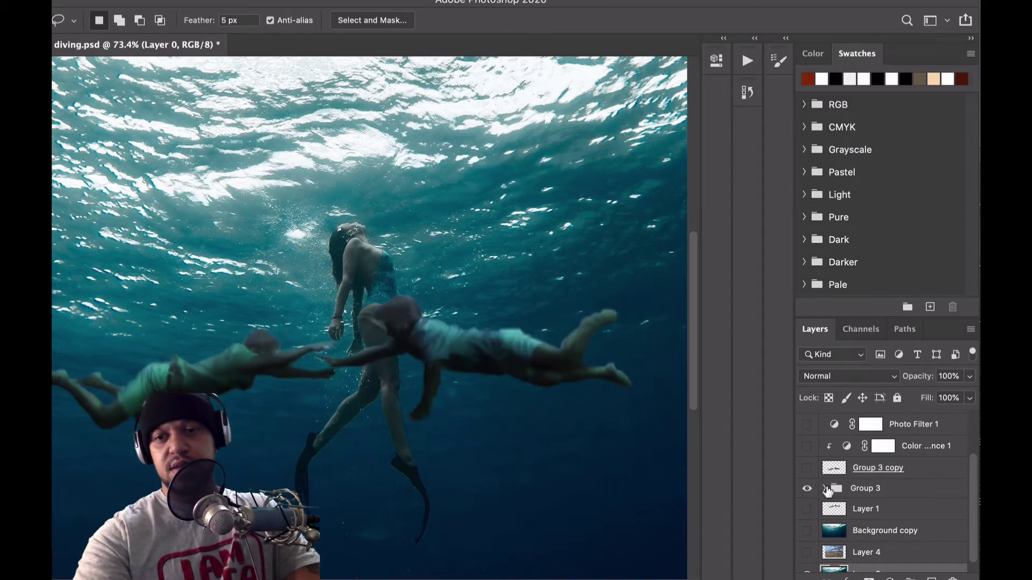
pyautogui.click(825, 488)
pyautogui.scroll(-2, 831, 562)
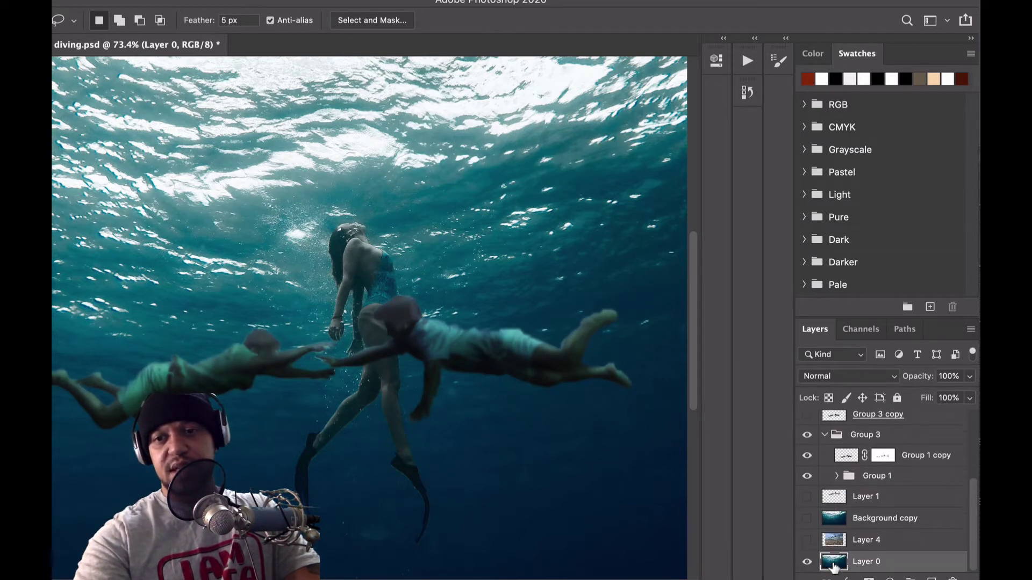
pyautogui.click(806, 520)
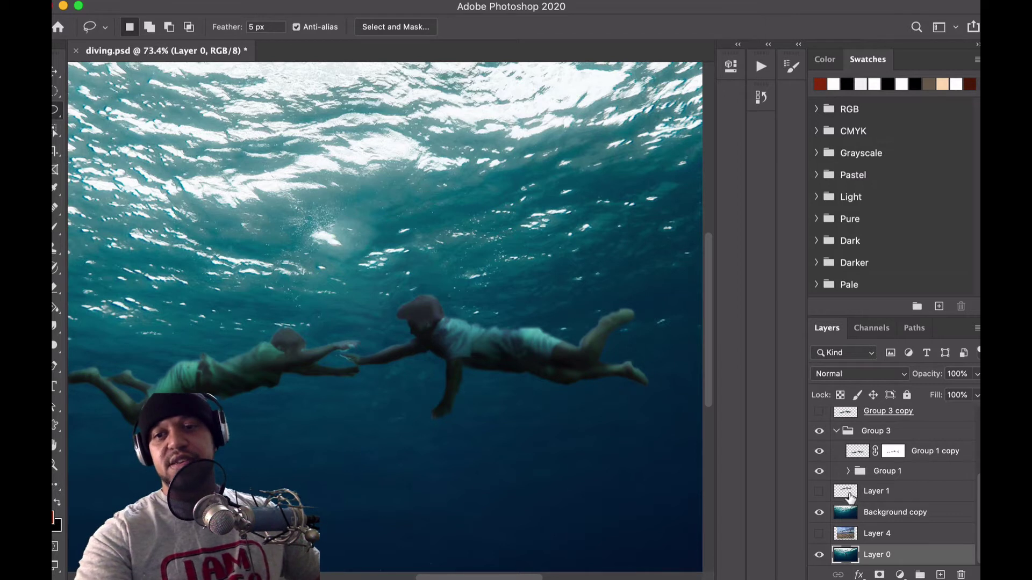
# Expand Group 1 and hide Curves 3, dark, Curves 1 and Group 1 copy
pyautogui.click(848, 472)
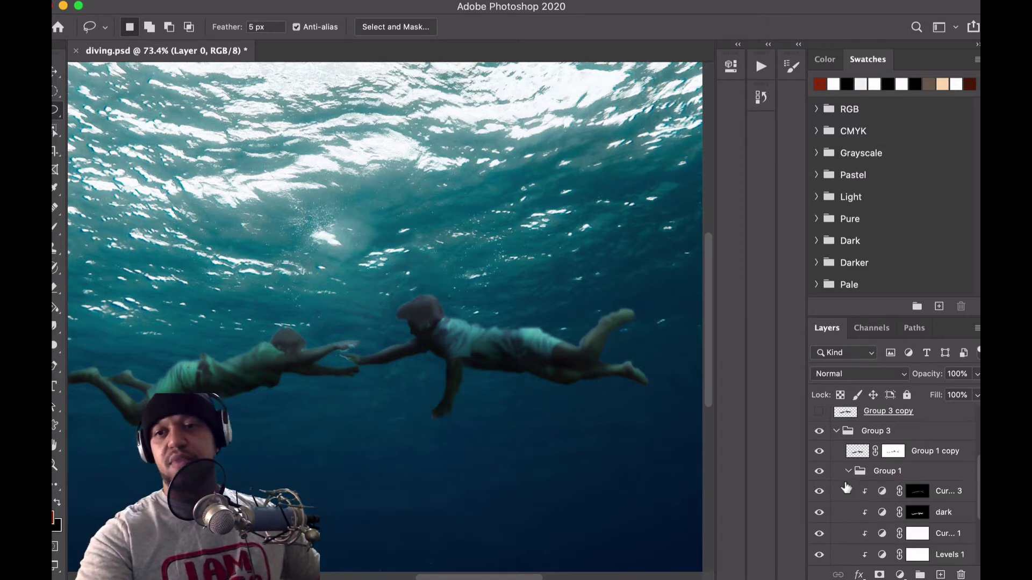
pyautogui.moveTo(819, 490); pyautogui.dragTo(818, 534)
pyautogui.scroll(-1, 819, 536)
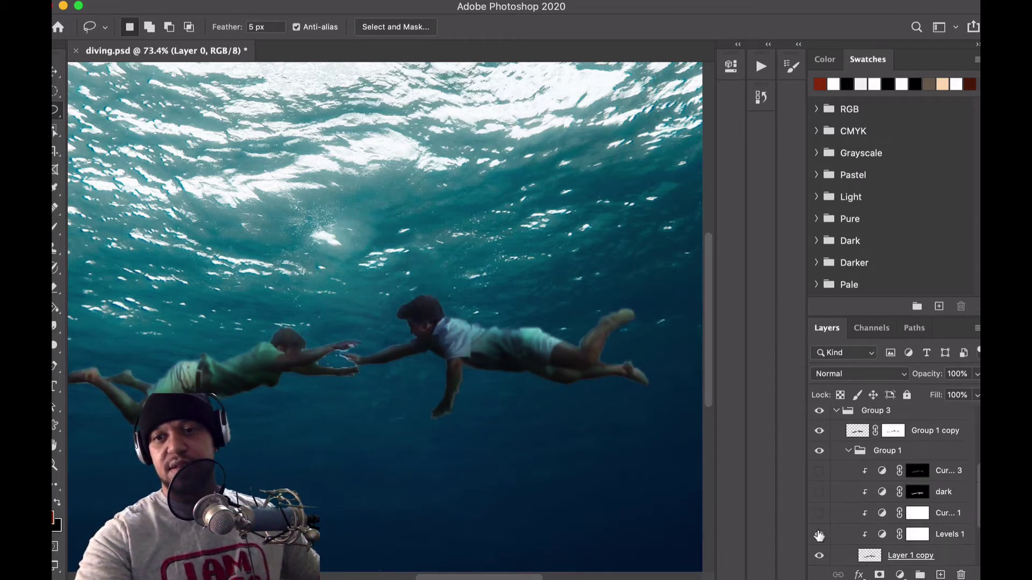
pyautogui.scroll(1, 818, 535)
pyautogui.click(819, 444)
pyautogui.scroll(-2, 827, 501)
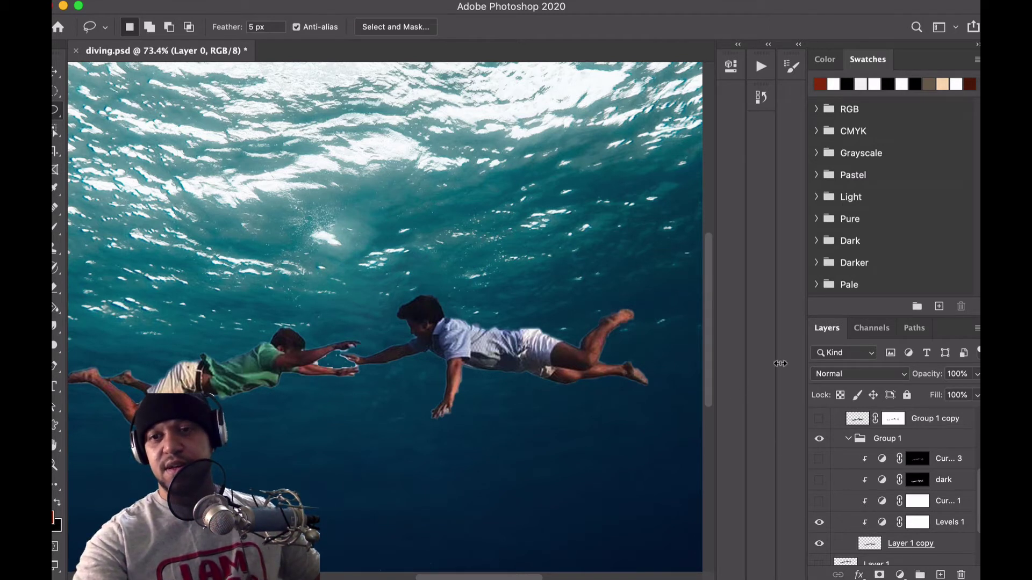
pyautogui.moveTo(807, 352); pyautogui.dragTo(745, 352)
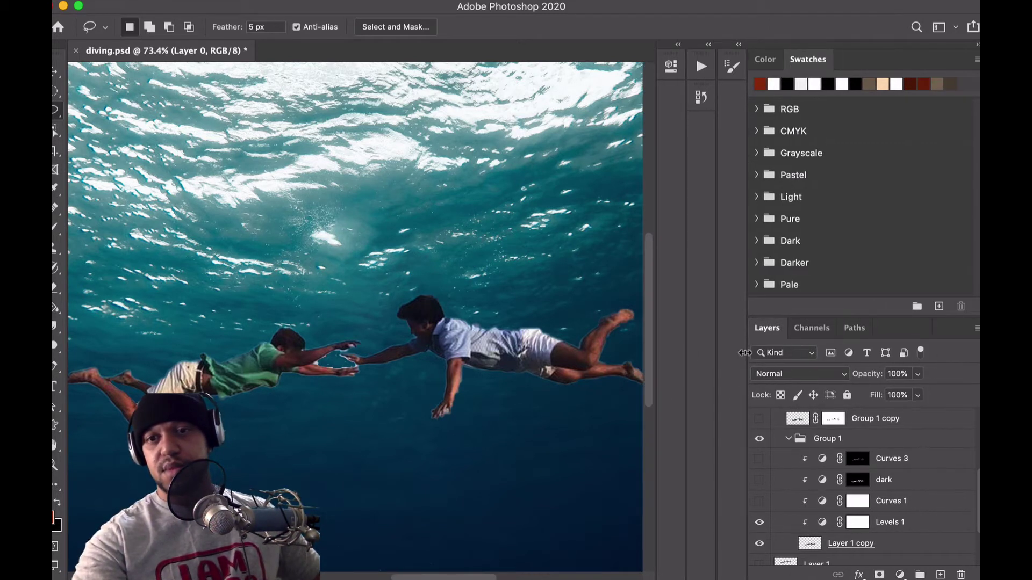
pyautogui.scroll(-3, 850, 525)
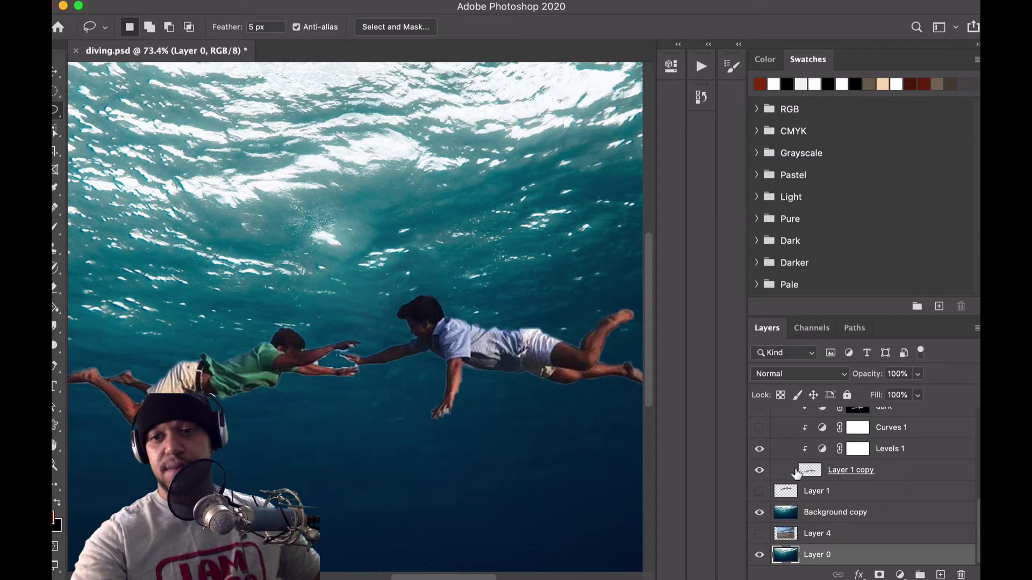
# Toggle Levels 1 off and on to compare, then select the Levels 1 adjustment
pyautogui.click(759, 449)
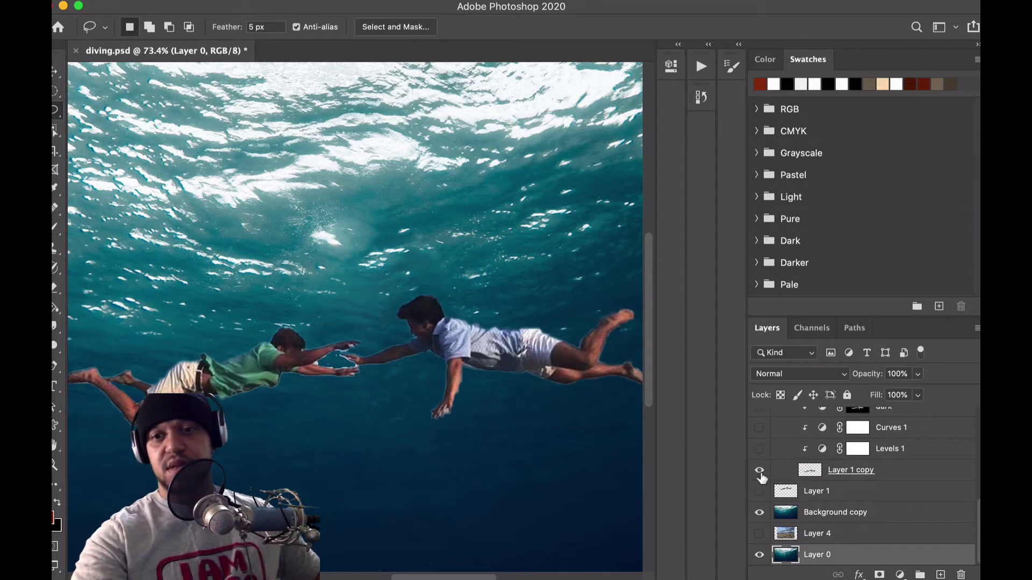
pyautogui.scroll(3, 761, 476)
pyautogui.click(758, 514)
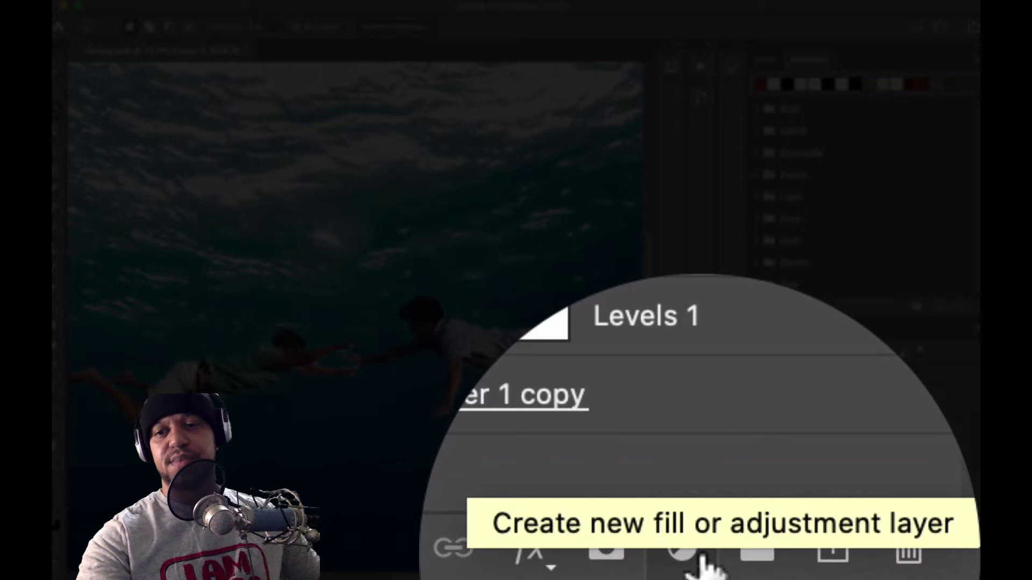
pyautogui.click(903, 576)
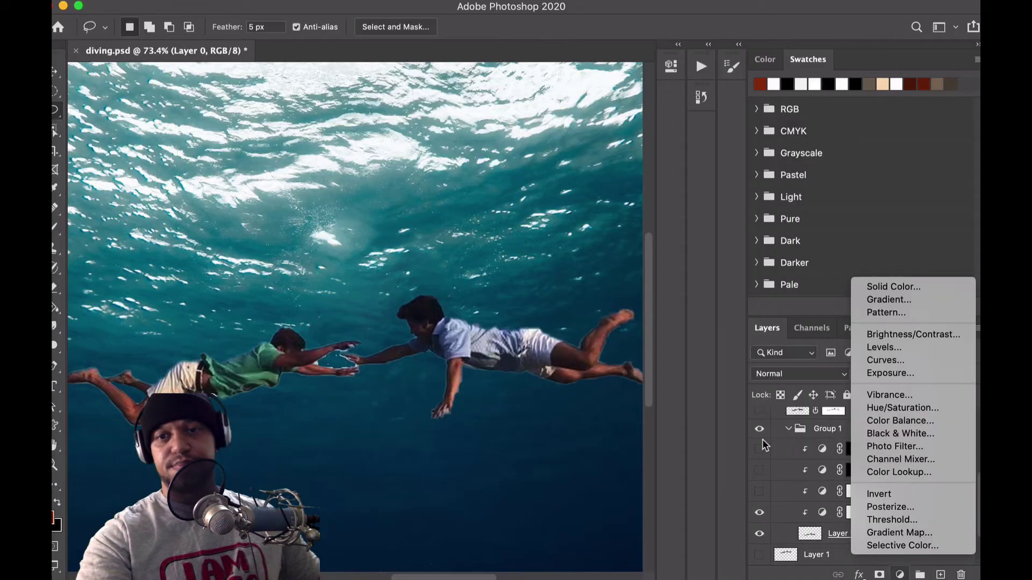
pyautogui.click(731, 460)
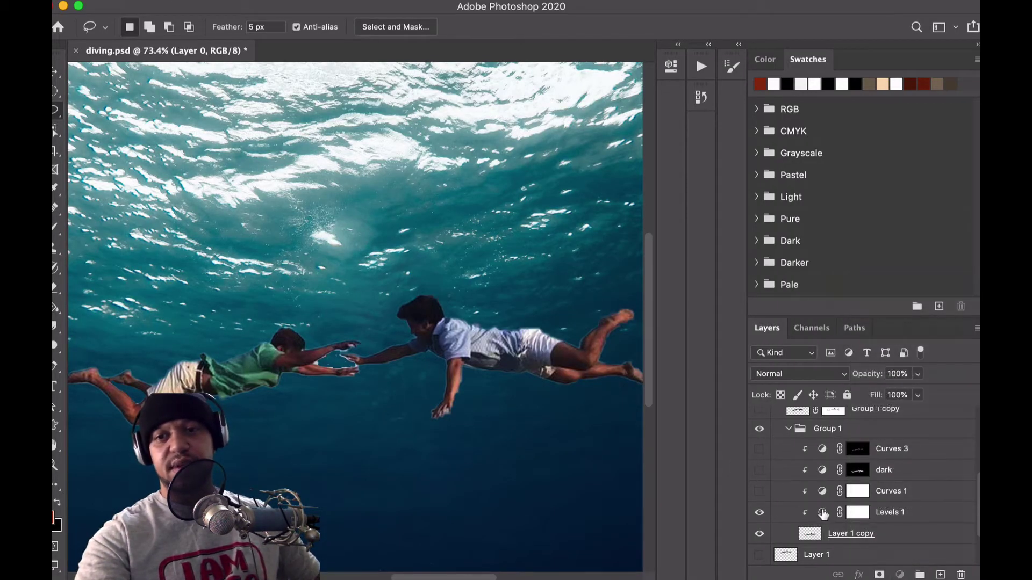
pyautogui.click(822, 513)
# Drag the Levels 1 midtone on the swimmers to 0.87 and close its Properties panel
pyautogui.doubleClick(824, 515)
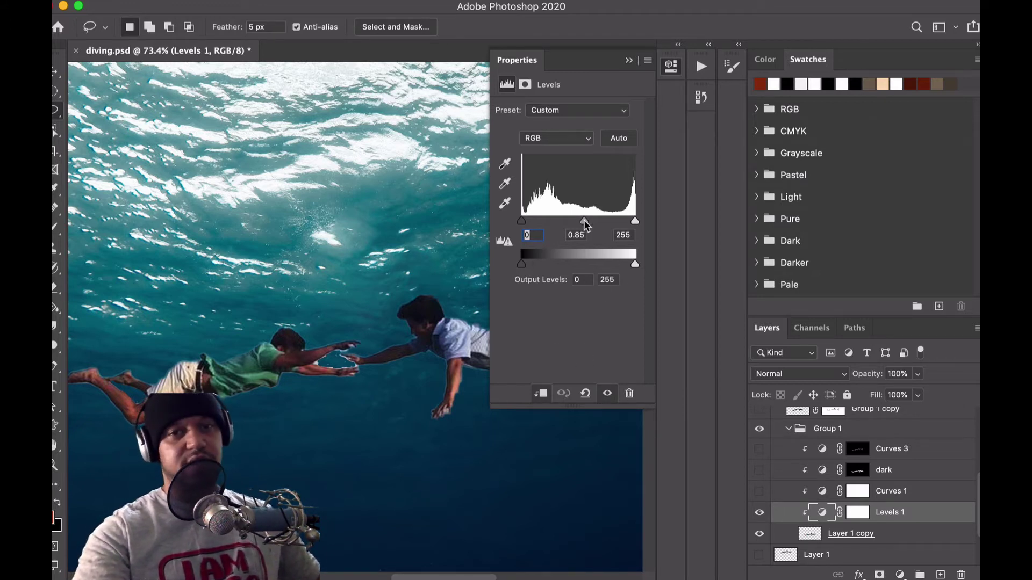
pyautogui.moveTo(583, 220); pyautogui.dragTo(630, 220)
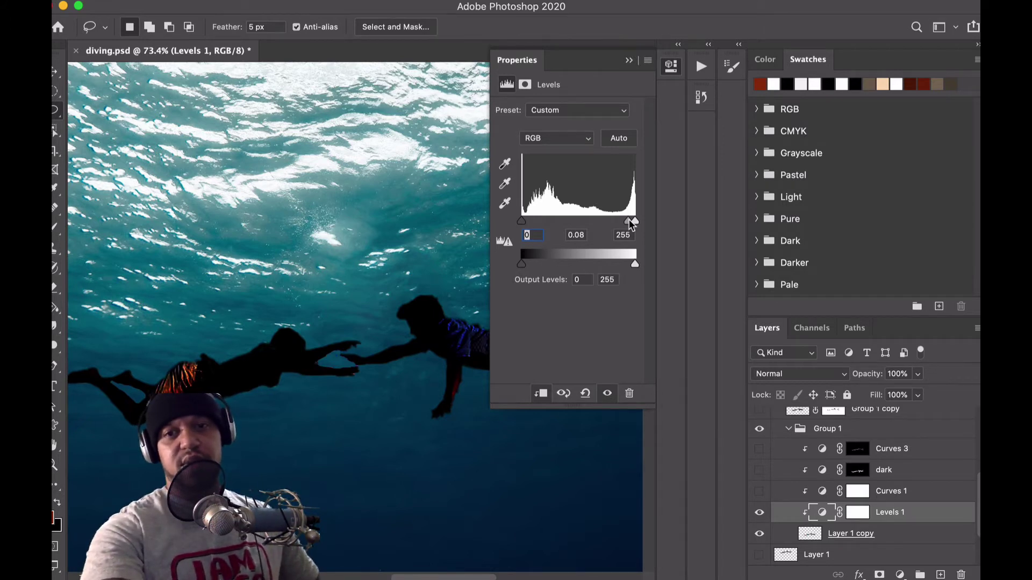
pyautogui.moveTo(627, 220); pyautogui.dragTo(583, 221)
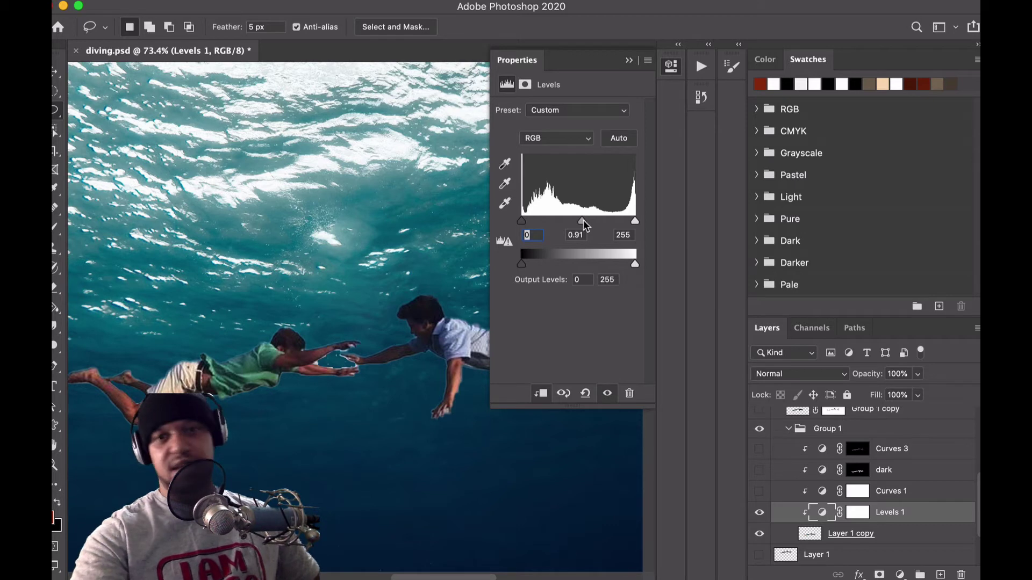
pyautogui.moveTo(585, 221); pyautogui.dragTo(587, 221)
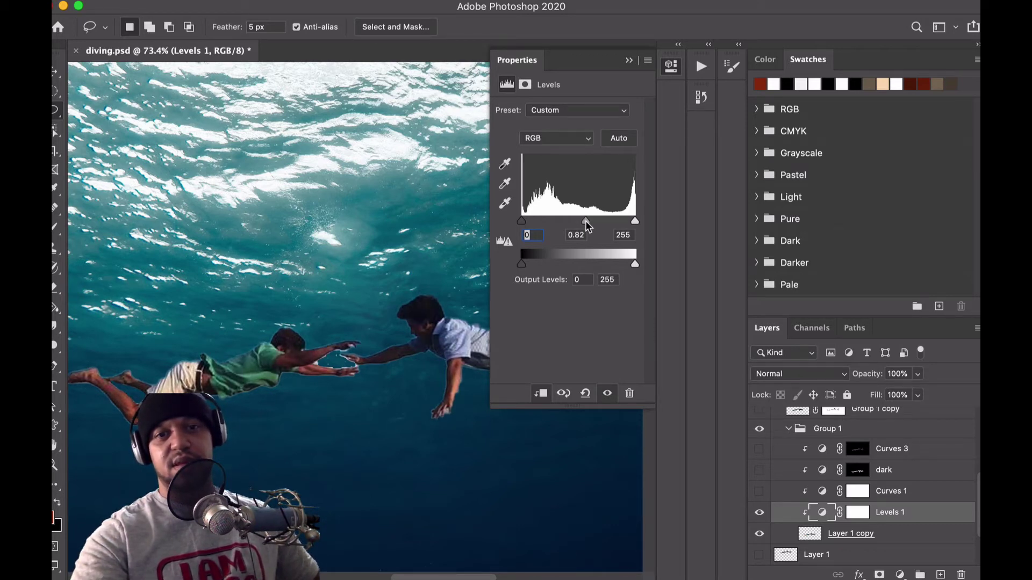
pyautogui.click(629, 60)
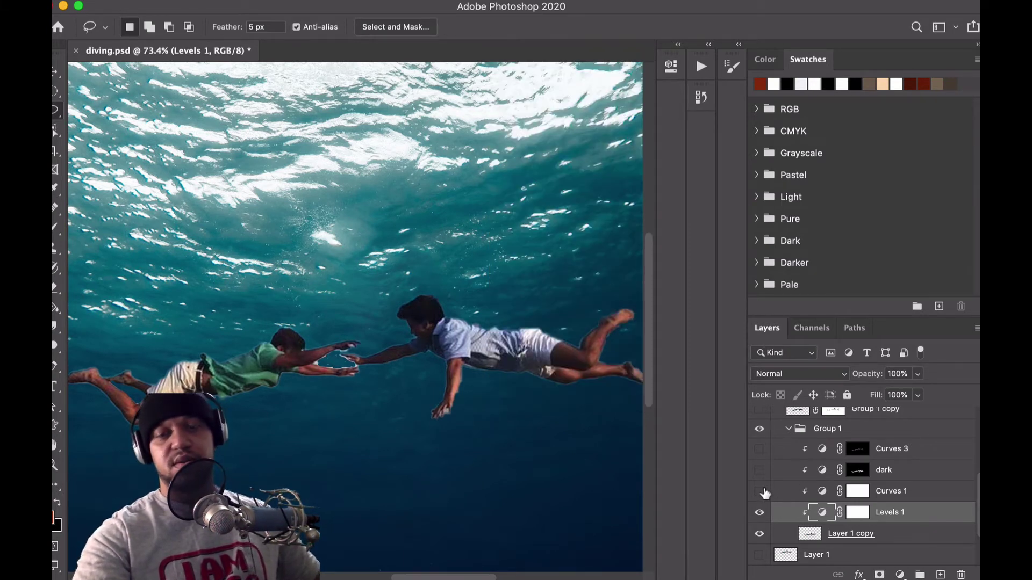
pyautogui.doubleClick(822, 514)
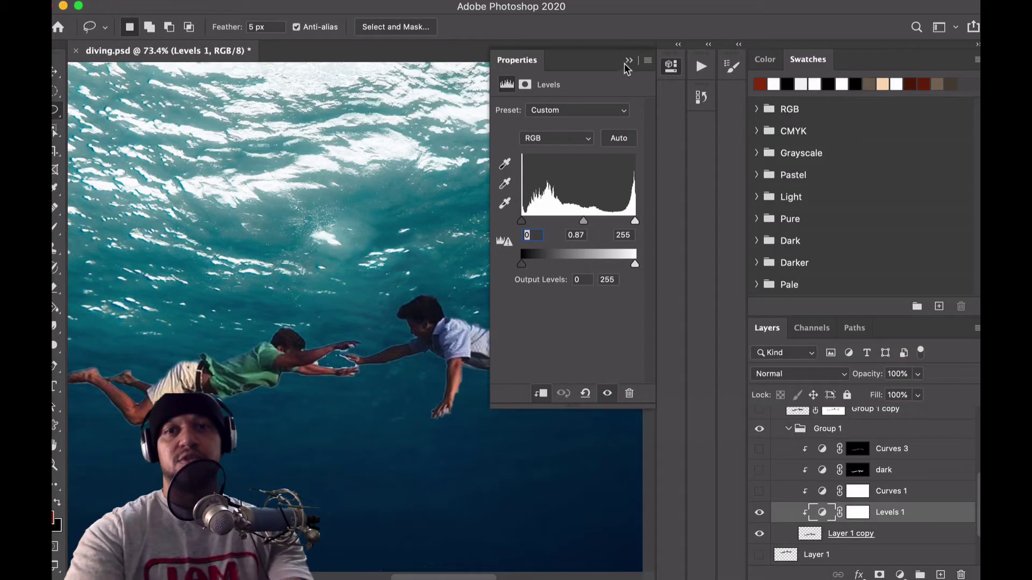
pyautogui.click(630, 63)
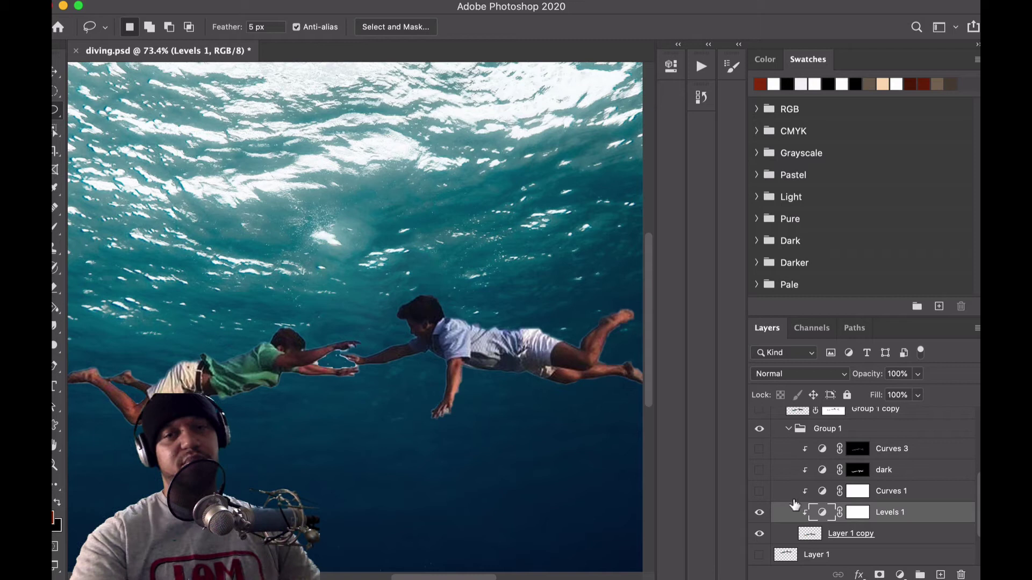
# Turn on Curves 1 and view its Red channel curve
pyautogui.click(760, 494)
pyautogui.click(826, 494)
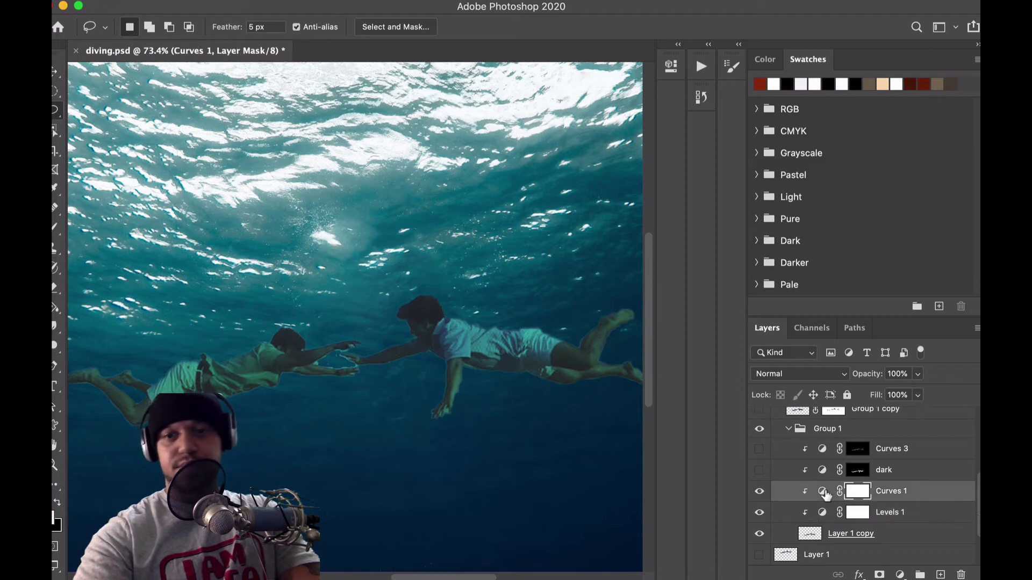
pyautogui.doubleClick(822, 492)
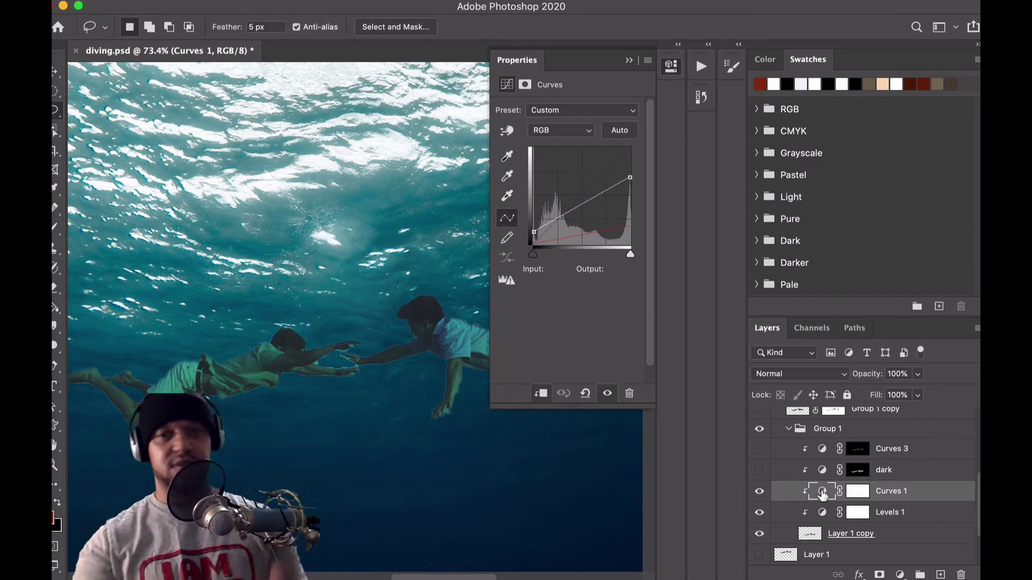
pyautogui.click(572, 130)
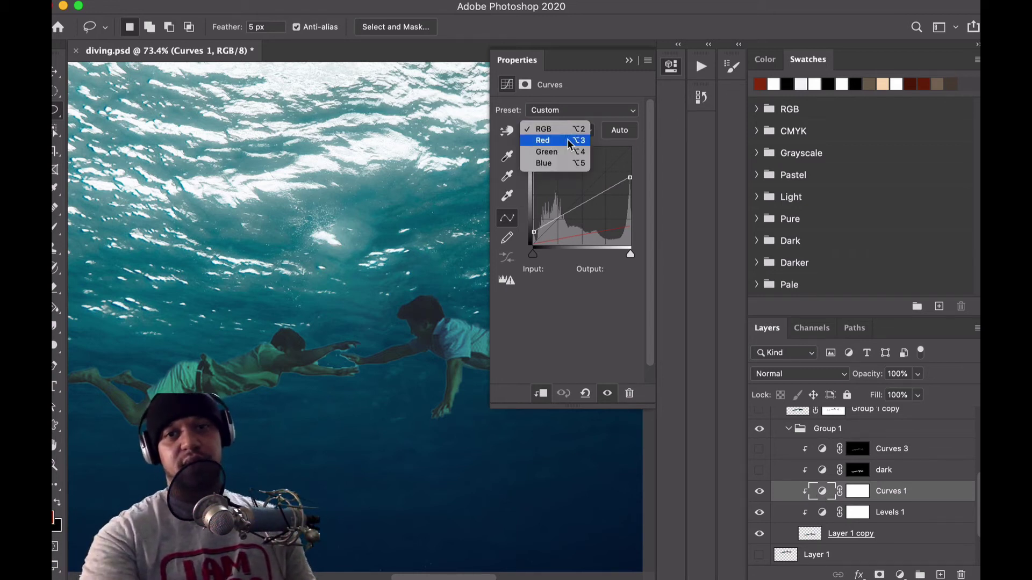
pyautogui.click(571, 141)
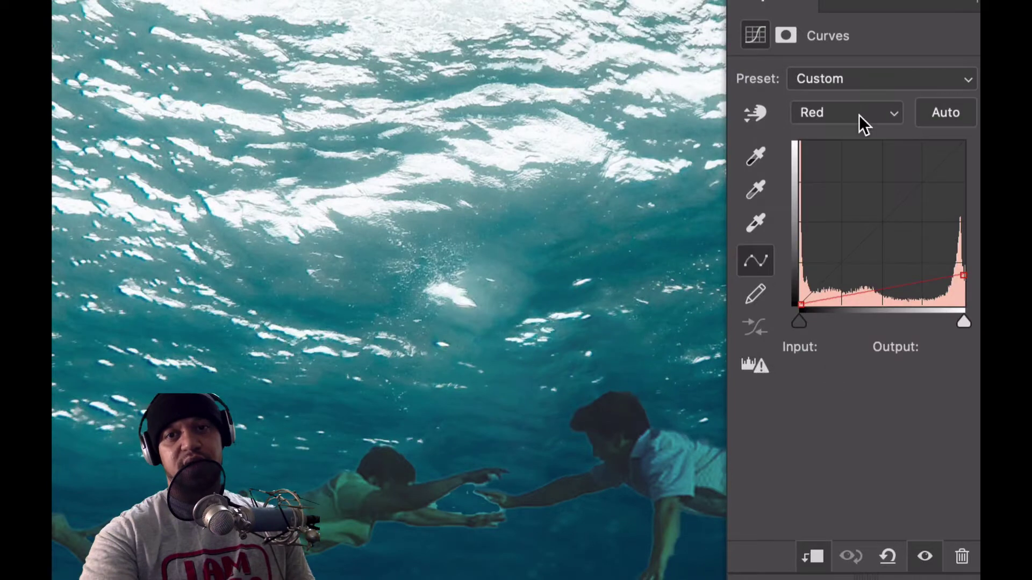
# Switch Curves 1 back to the RGB curve and close its settings
pyautogui.click(568, 131)
pyautogui.click(827, 91)
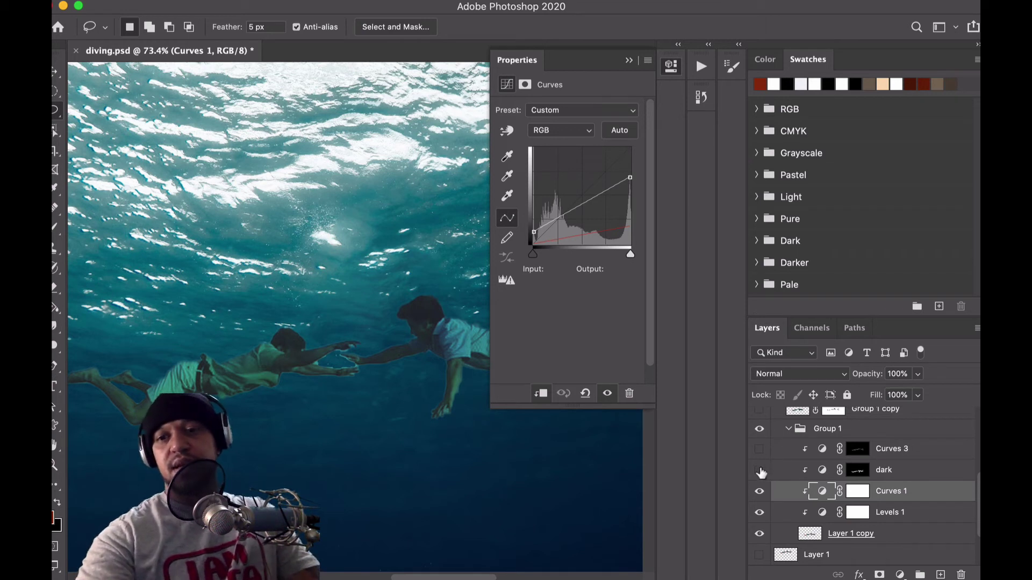
pyautogui.click(631, 59)
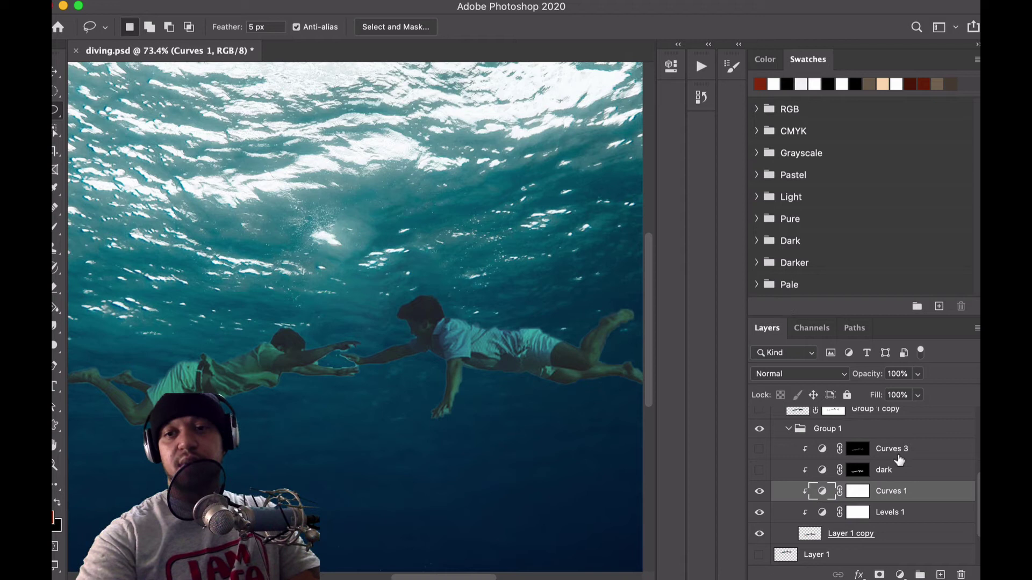
pyautogui.click(895, 471)
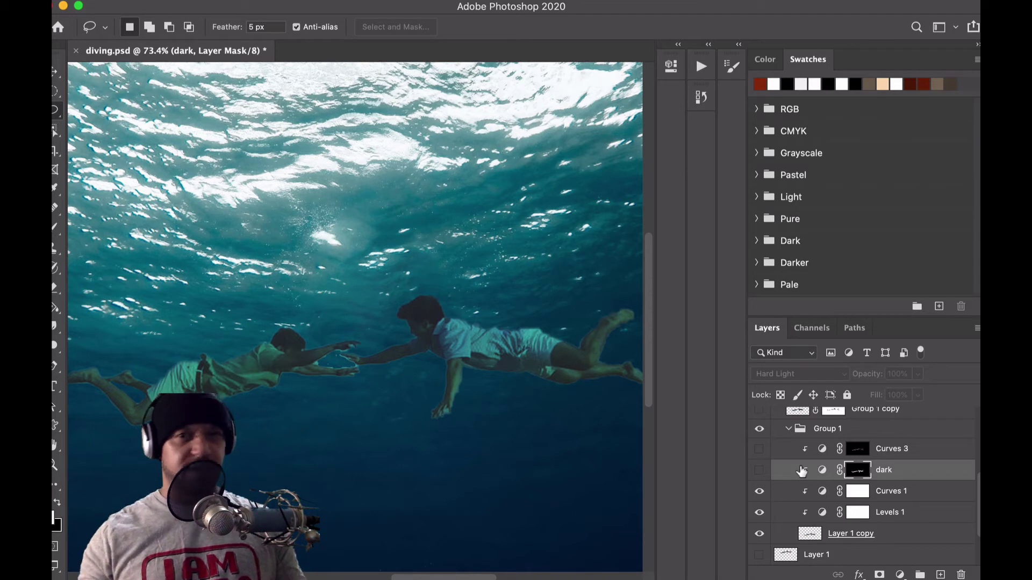
# Turn on the dark curves adjustment, inspect it, then switch Curves 3 (Linear Dodge, 37%) back on
pyautogui.click(759, 469)
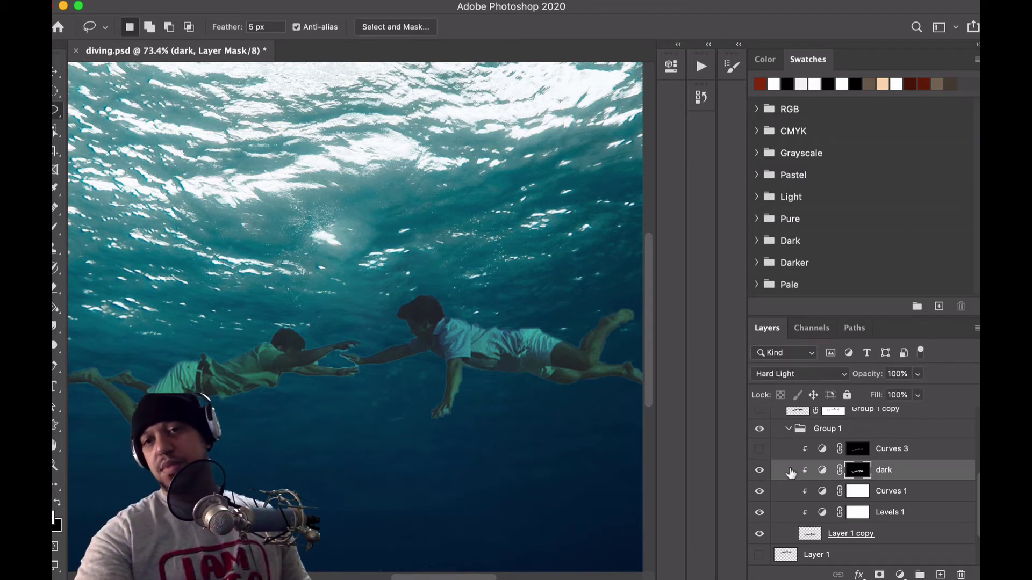
pyautogui.doubleClick(820, 471)
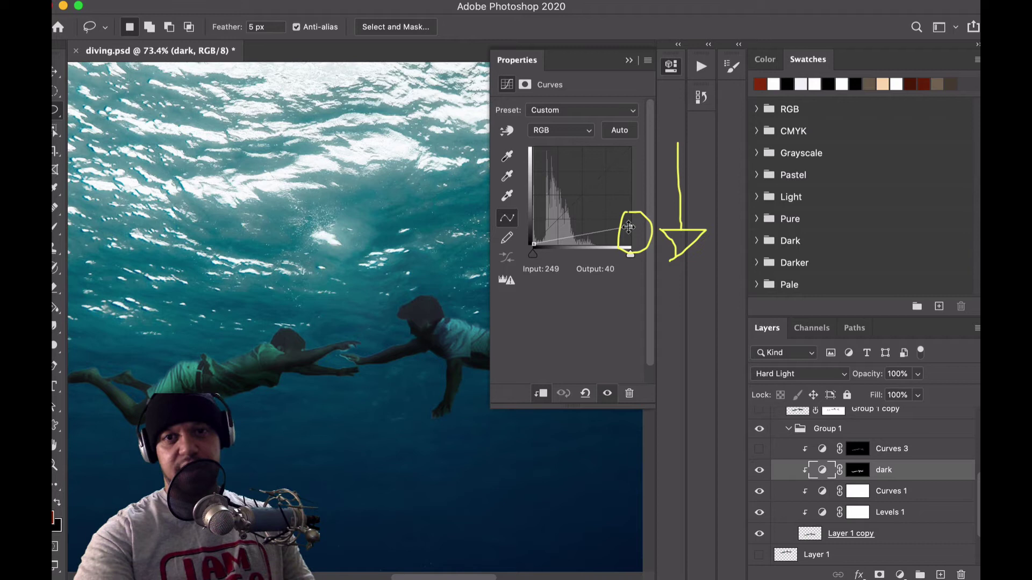
pyautogui.click(831, 452)
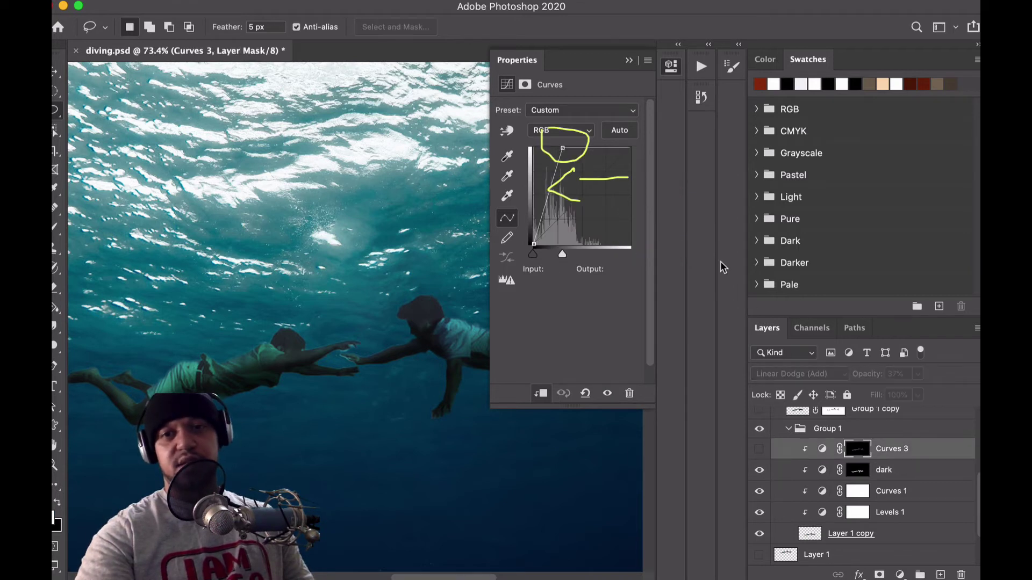
pyautogui.click(629, 61)
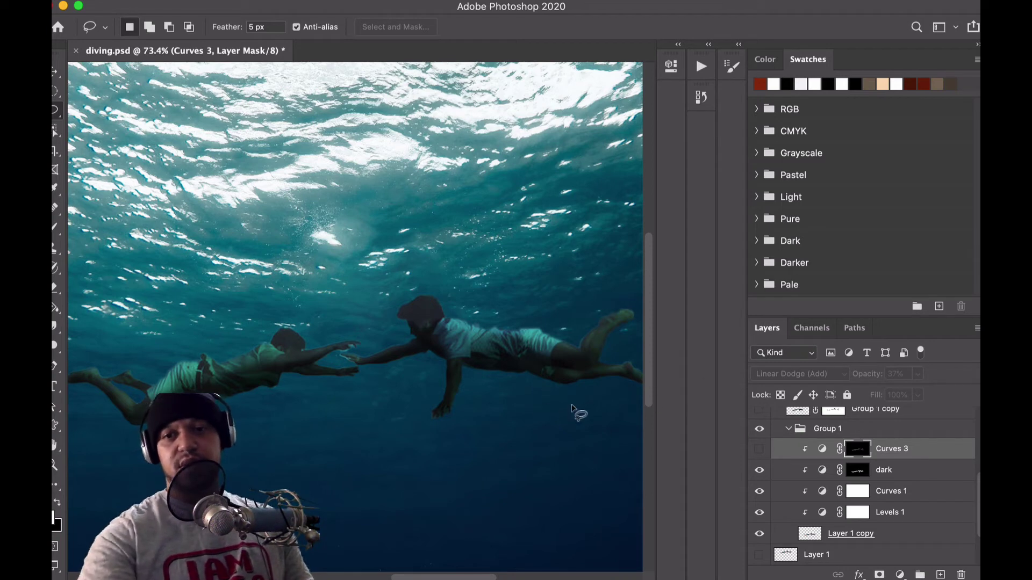
pyautogui.click(758, 449)
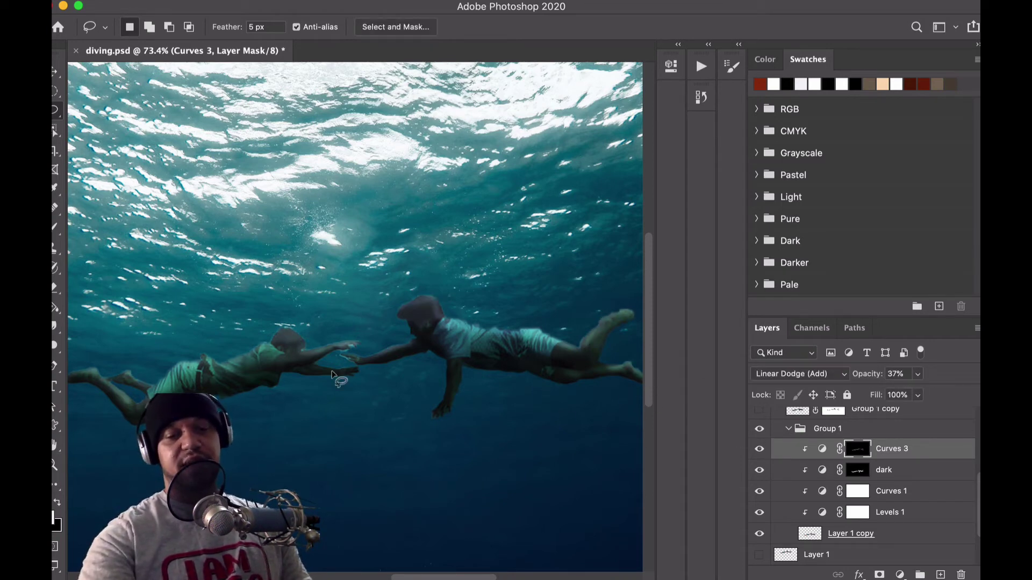
pyautogui.press('z')
pyautogui.moveTo(307, 371); pyautogui.dragTo(371, 373)
pyautogui.click(821, 448)
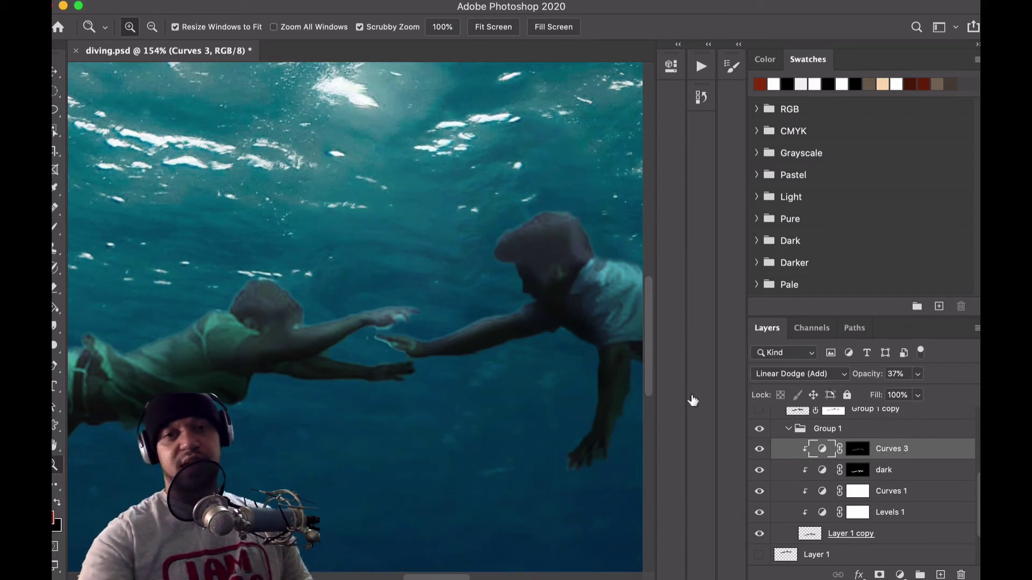
pyautogui.click(859, 450)
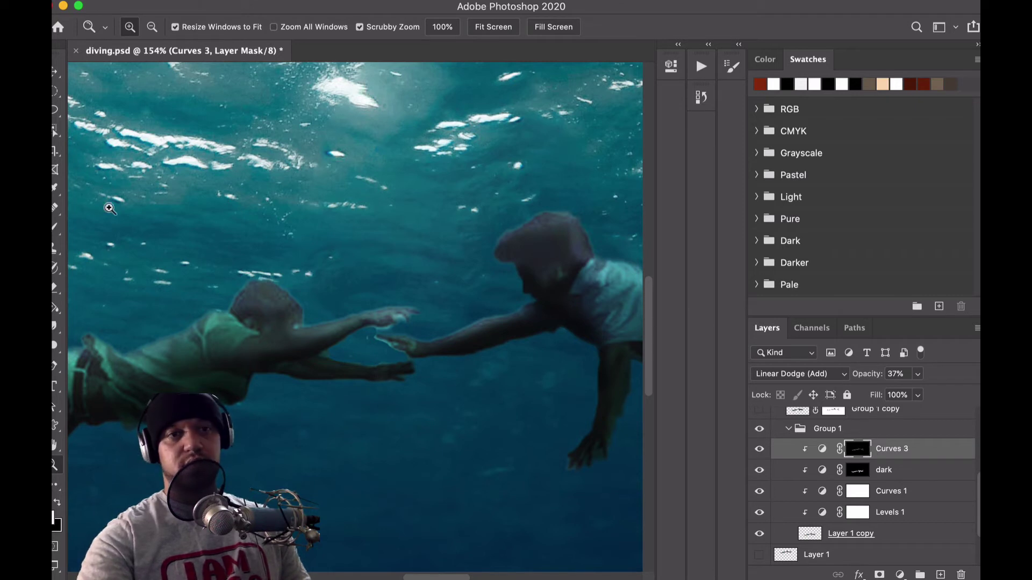
pyautogui.click(56, 228)
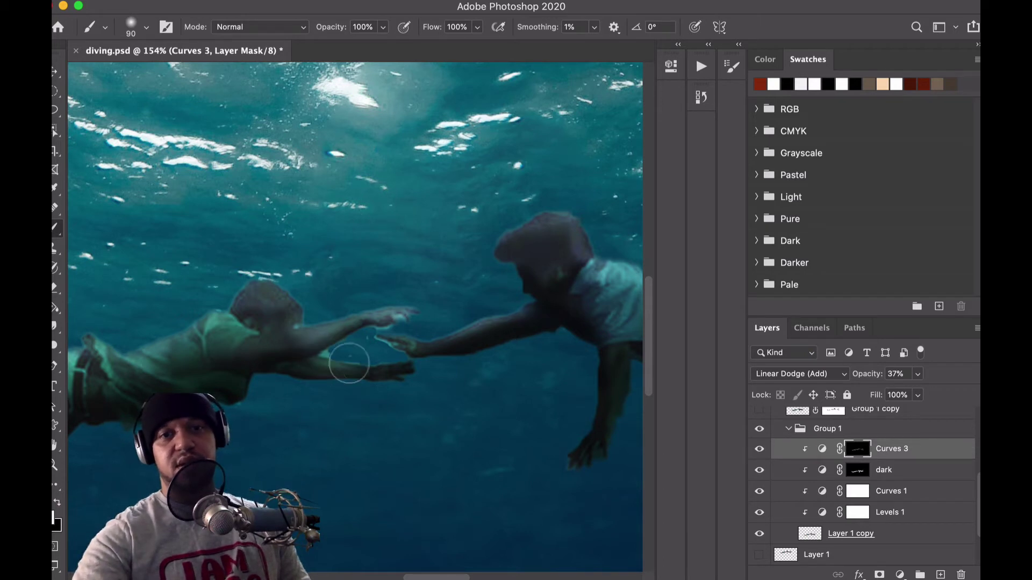
pyautogui.moveTo(306, 364)
pyautogui.mouseDown()
pyautogui.moveTo(374, 311)
pyautogui.moveTo(256, 296)
pyautogui.moveTo(202, 343)
pyautogui.moveTo(545, 281)
pyautogui.moveTo(624, 203)
pyautogui.moveTo(611, 257)
pyautogui.moveTo(534, 224)
pyautogui.mouseUp()
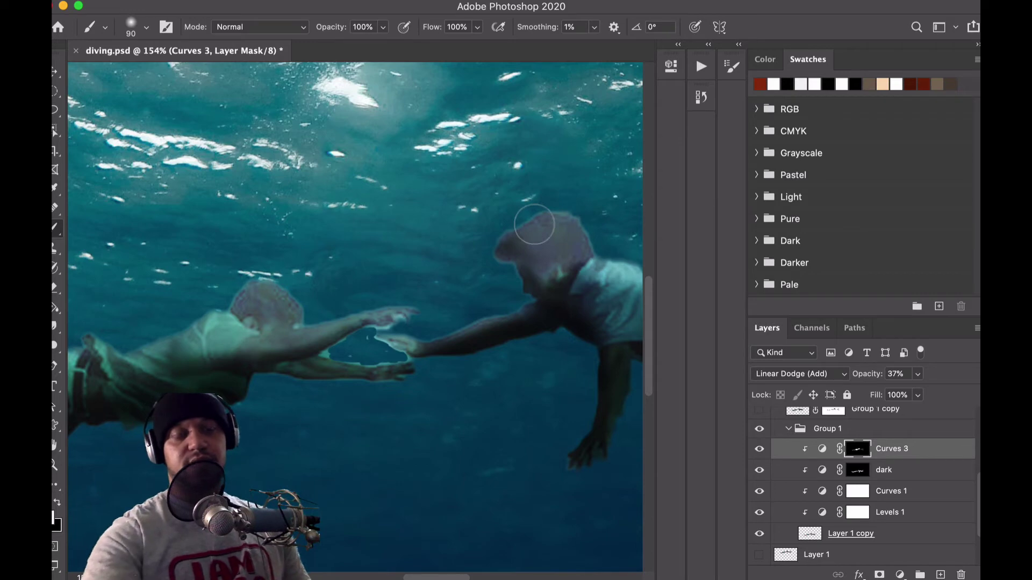
pyautogui.click(171, 3)
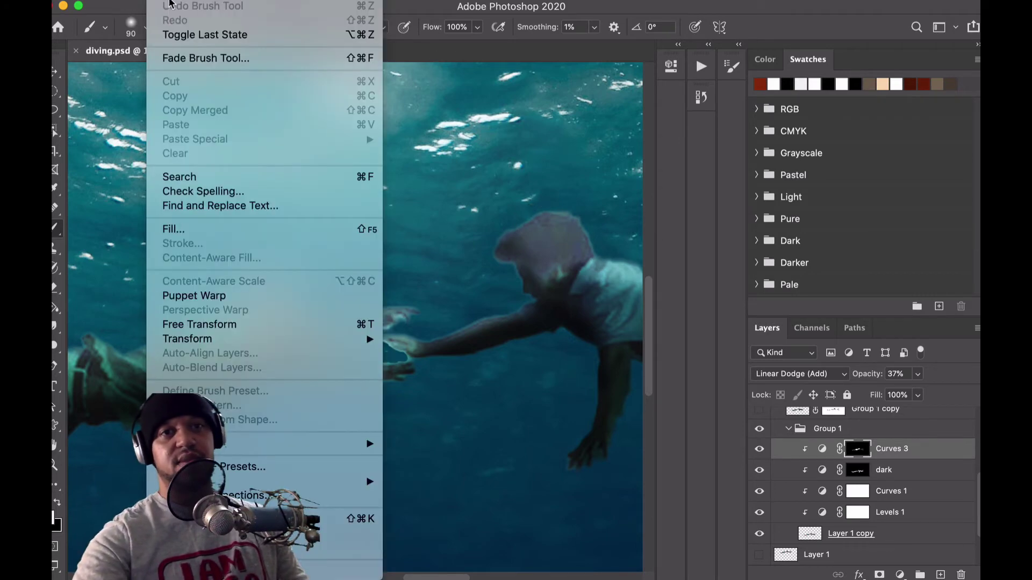
pyautogui.click(179, 35)
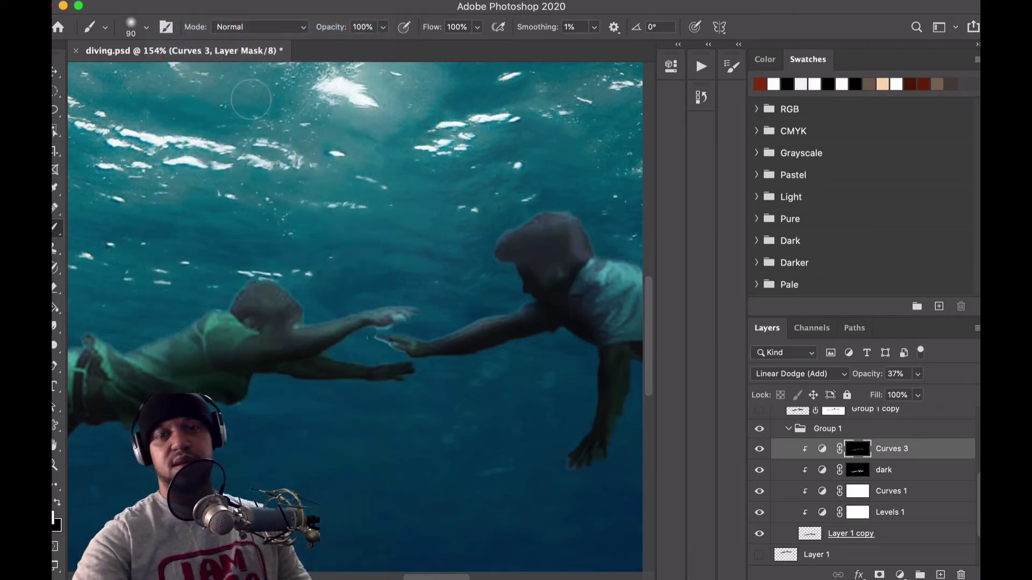
pyautogui.scroll(-8, 579, 282)
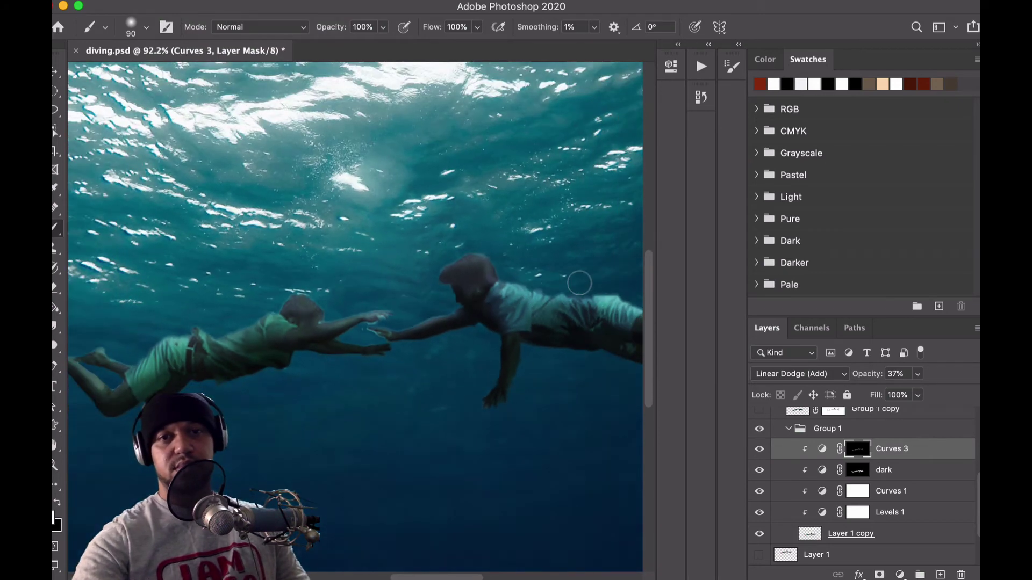
pyautogui.scroll(-1, 579, 283)
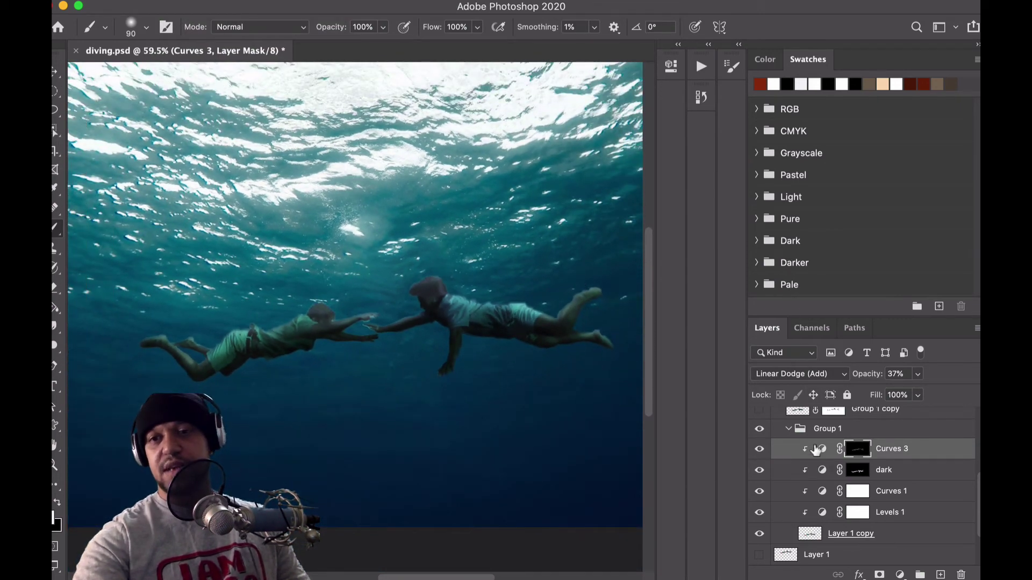
pyautogui.scroll(6, 811, 471)
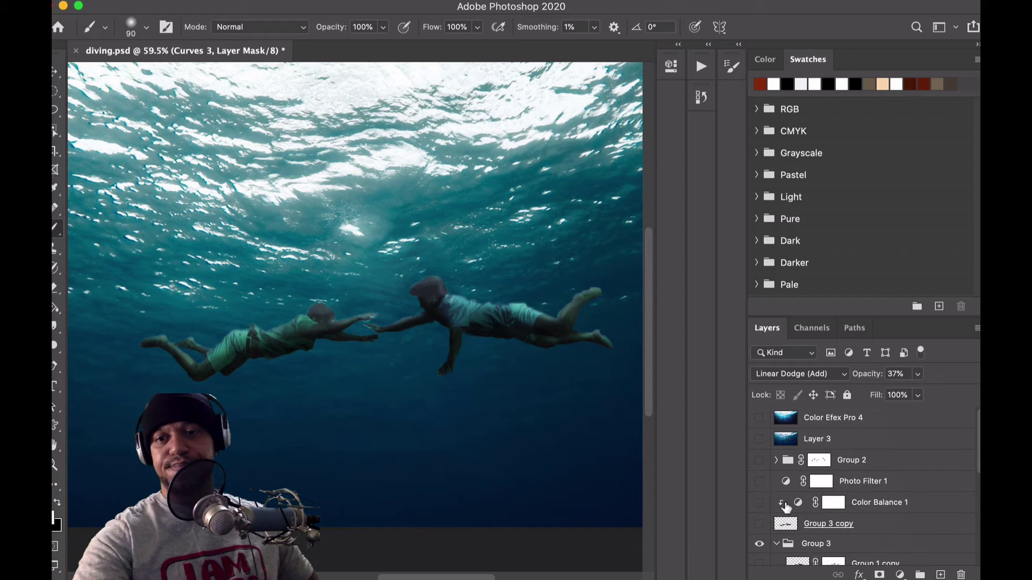
pyautogui.scroll(-2, 785, 500)
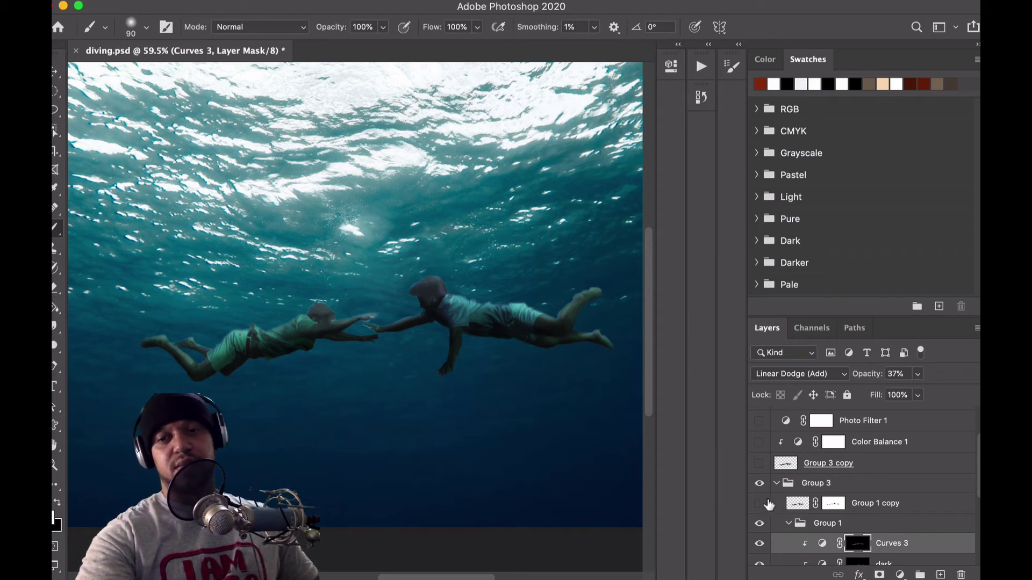
pyautogui.click(759, 503)
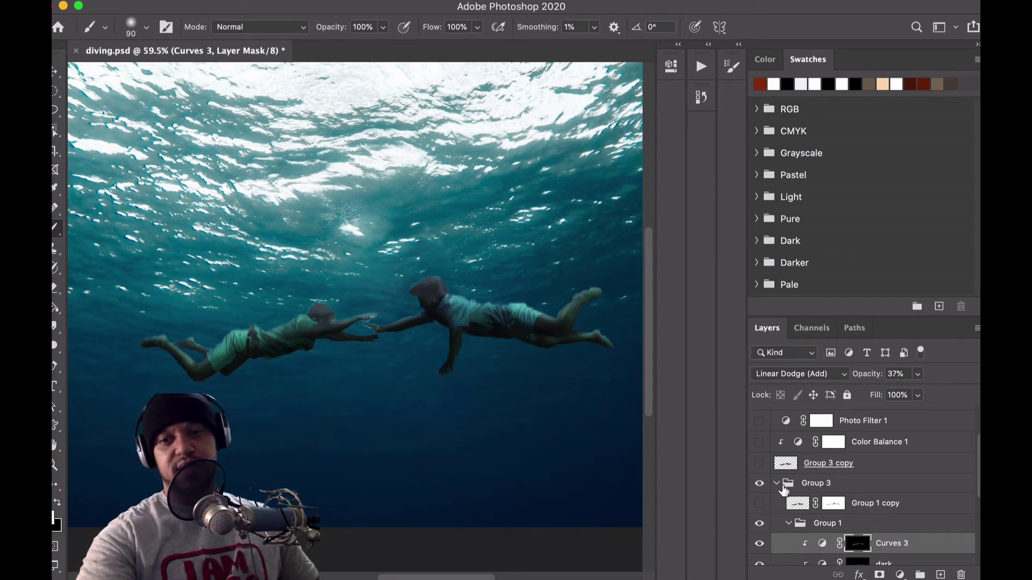
pyautogui.click(759, 504)
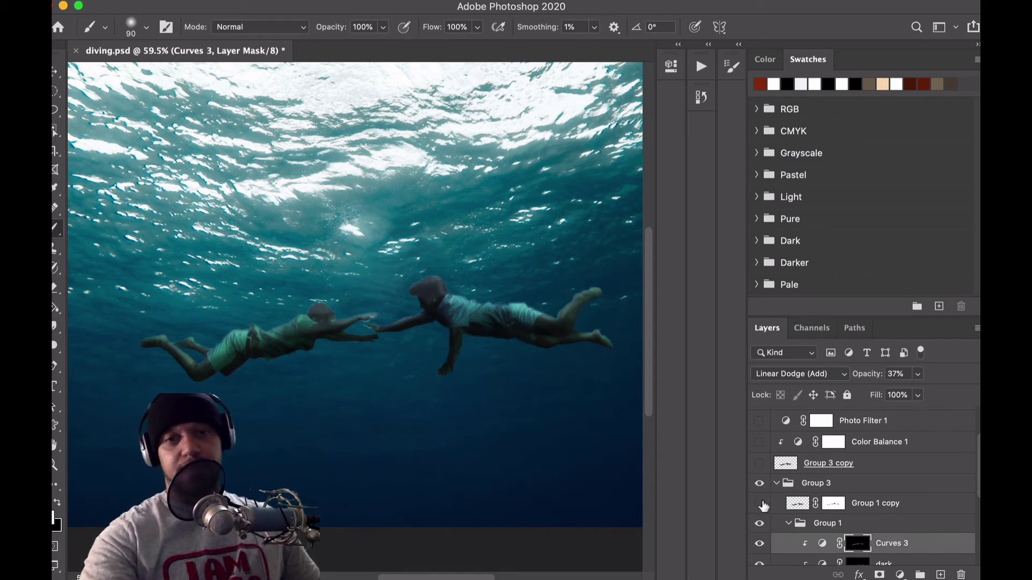
pyautogui.click(759, 503)
pyautogui.click(760, 503)
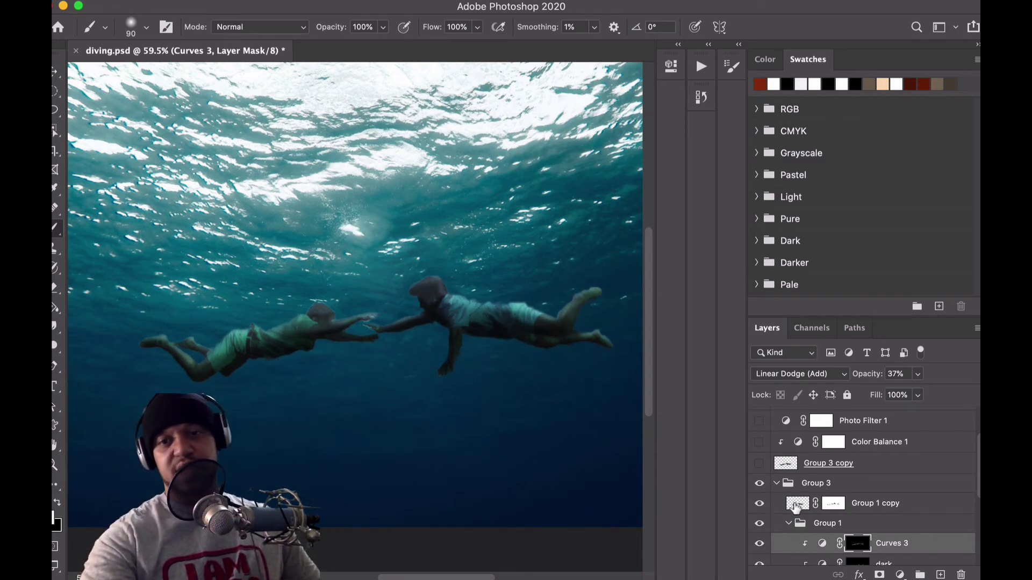
pyautogui.click(787, 501)
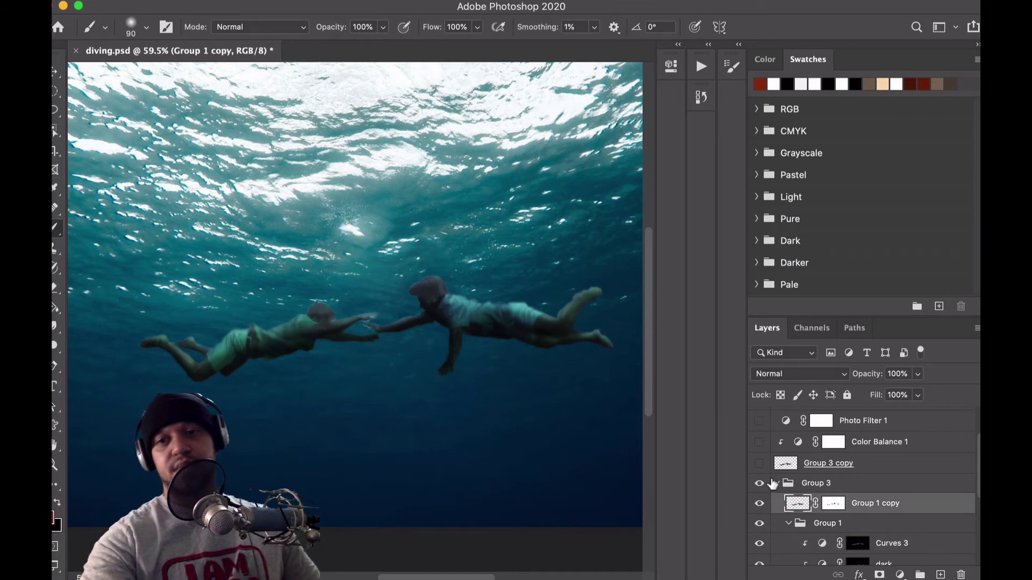
pyautogui.click(396, 3)
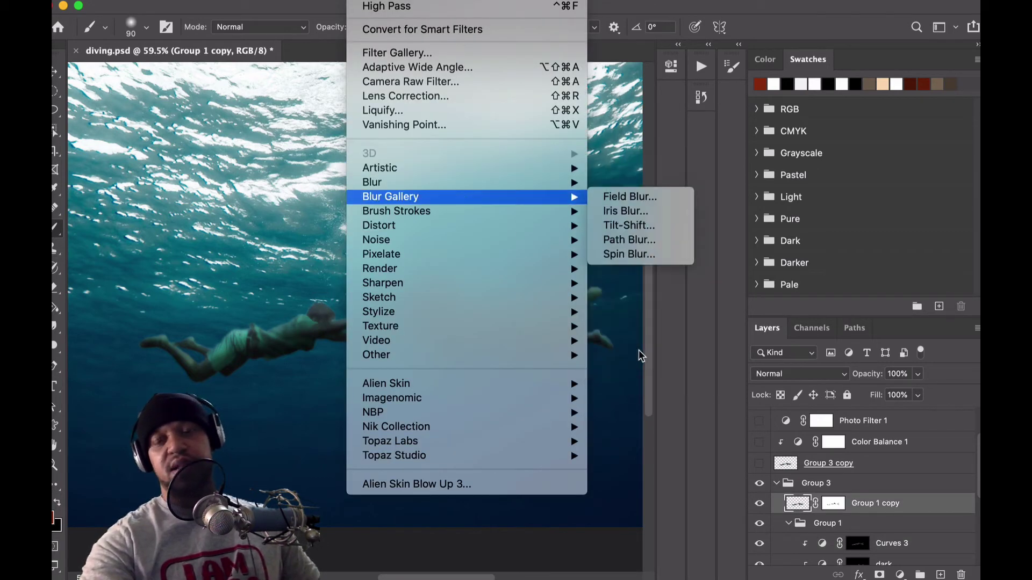
pyautogui.click(800, 509)
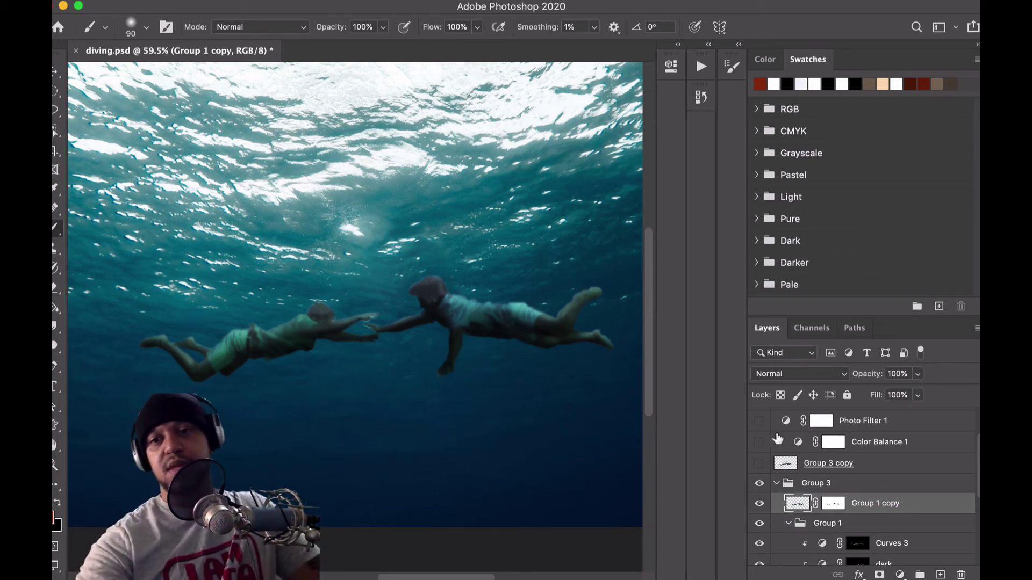
pyautogui.keyDown('alt'); pyautogui.click(775, 452); pyautogui.keyUp('alt')
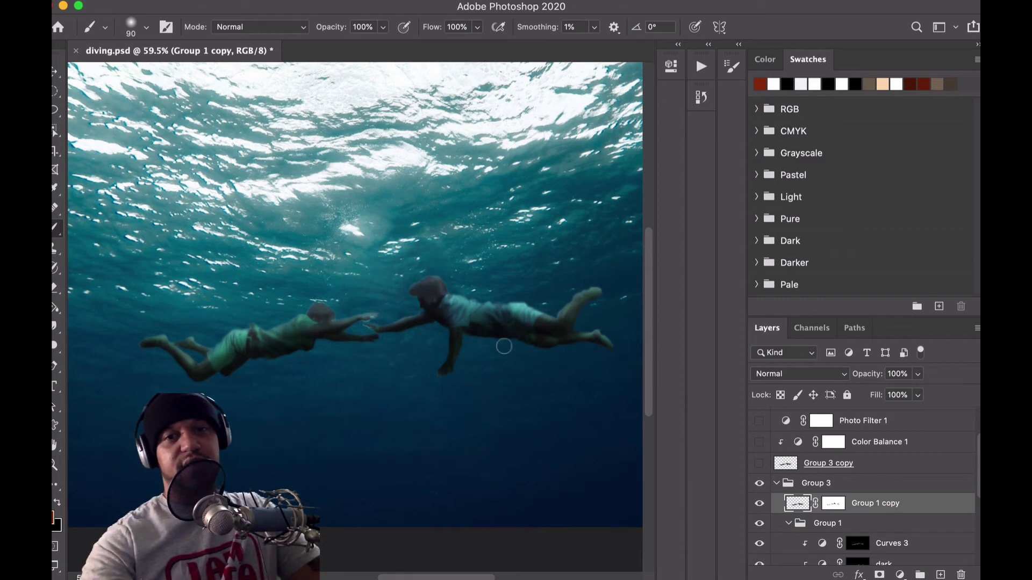
pyautogui.press('z')
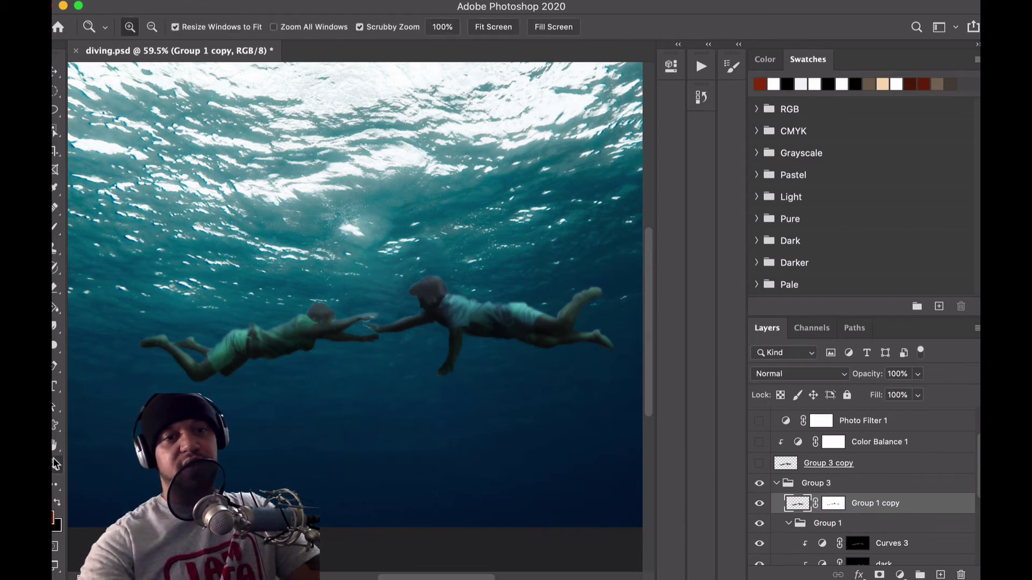
pyautogui.click(450, 306)
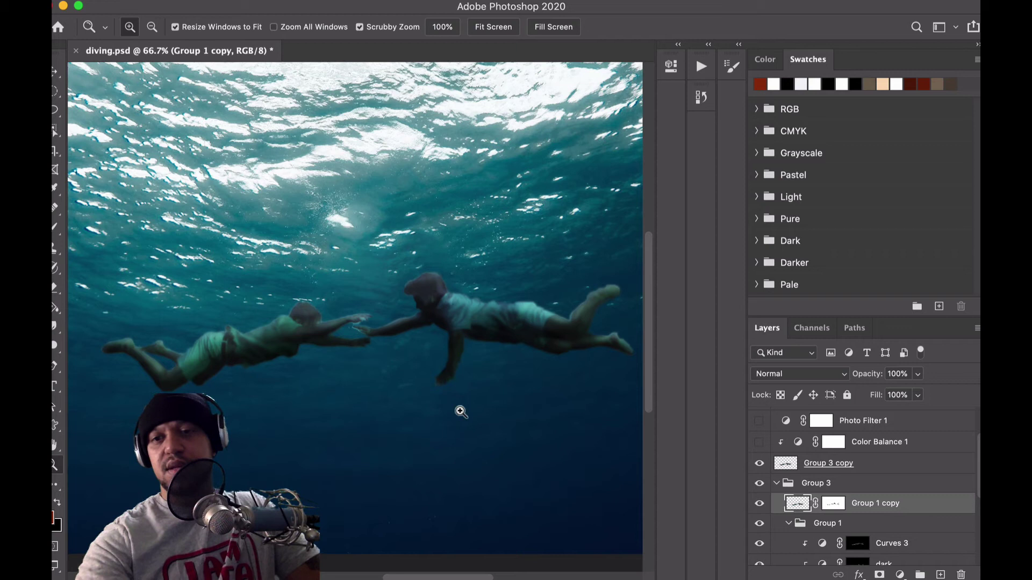
pyautogui.scroll(2, 460, 411)
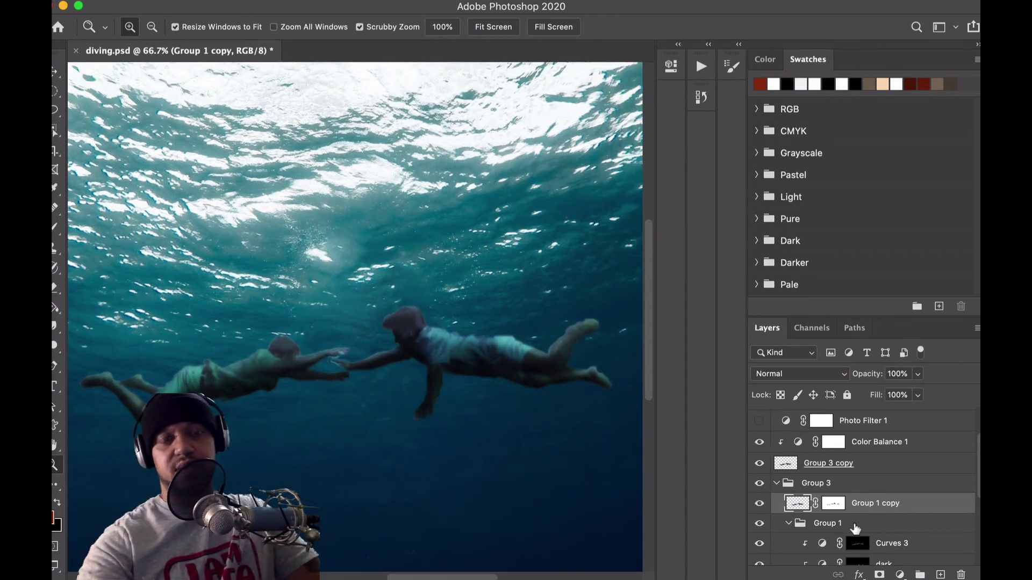
# Check Color Balance 1's midtone values, then fit the whole composite on screen
pyautogui.doubleClick(798, 443)
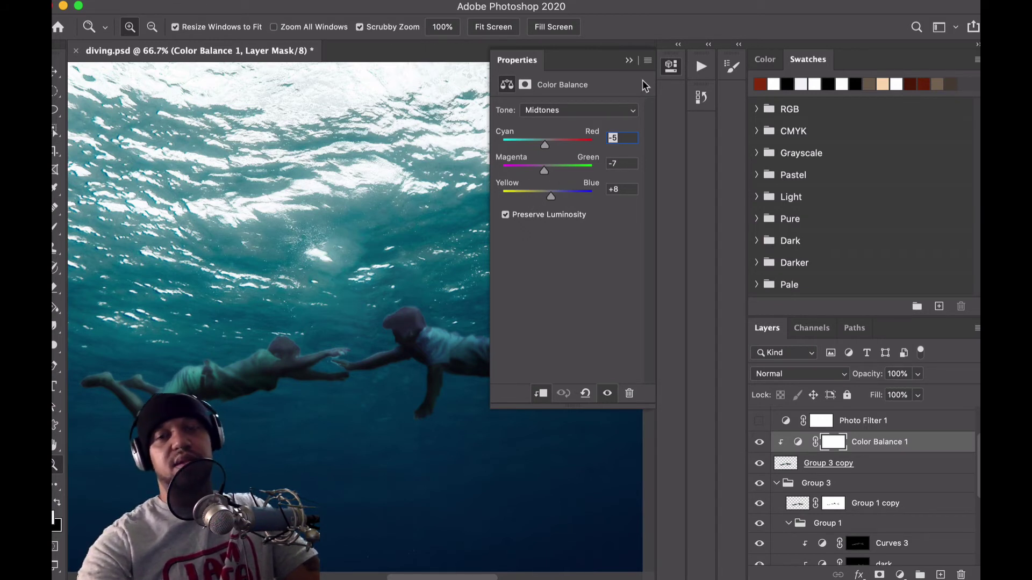
pyautogui.click(629, 60)
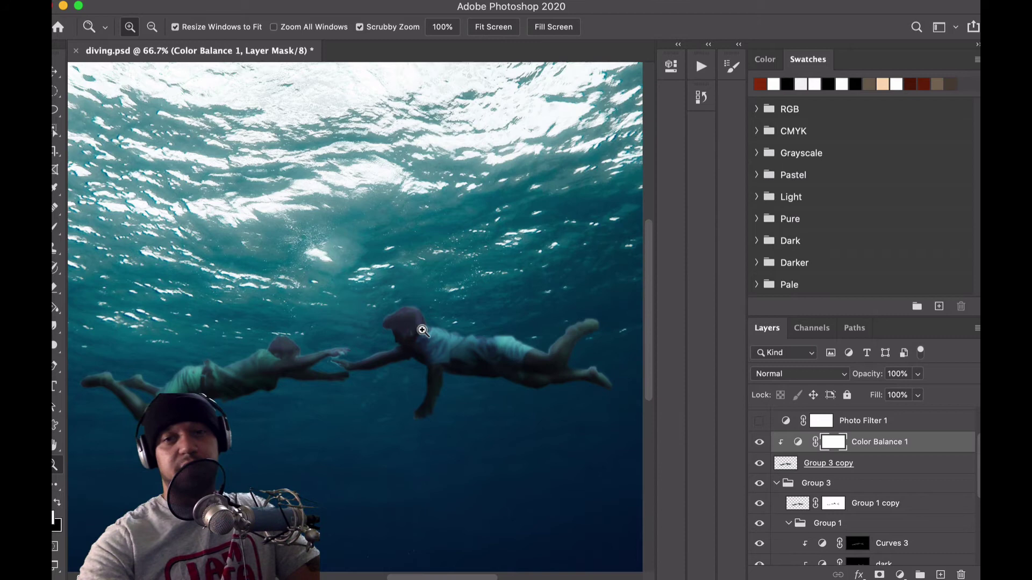
pyautogui.press('super+0')
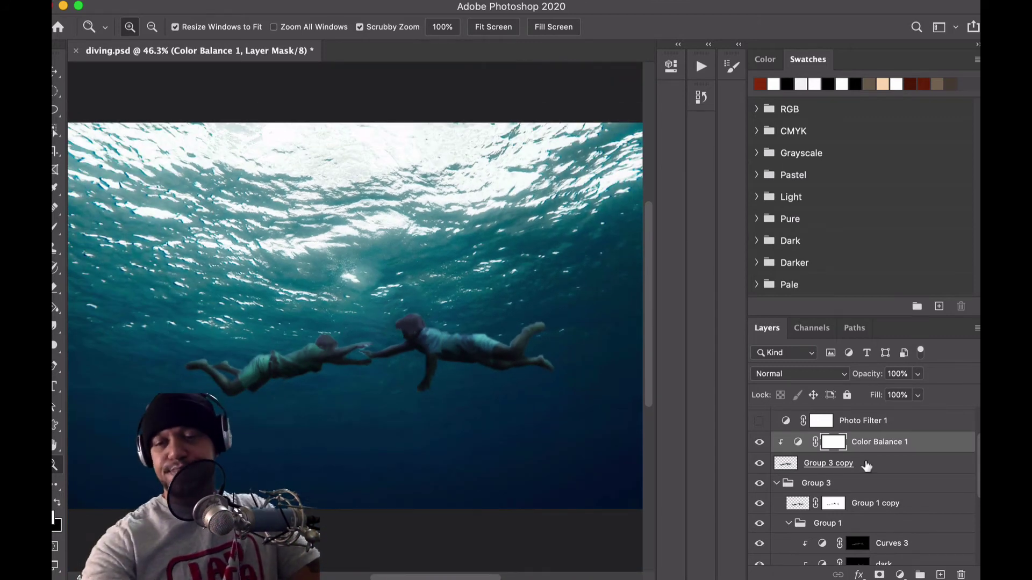
pyautogui.scroll(3, 867, 466)
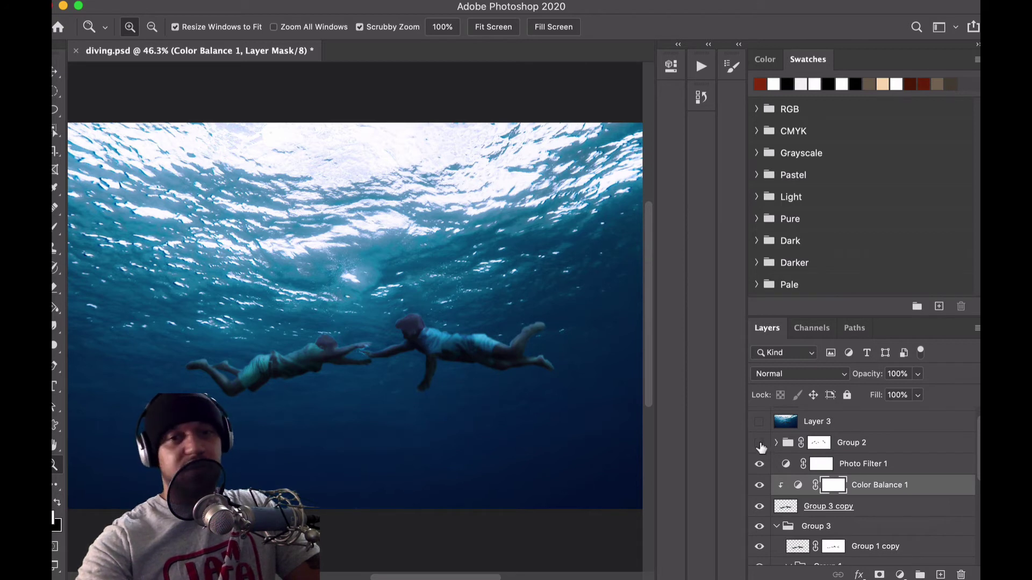
pyautogui.doubleClick(785, 465)
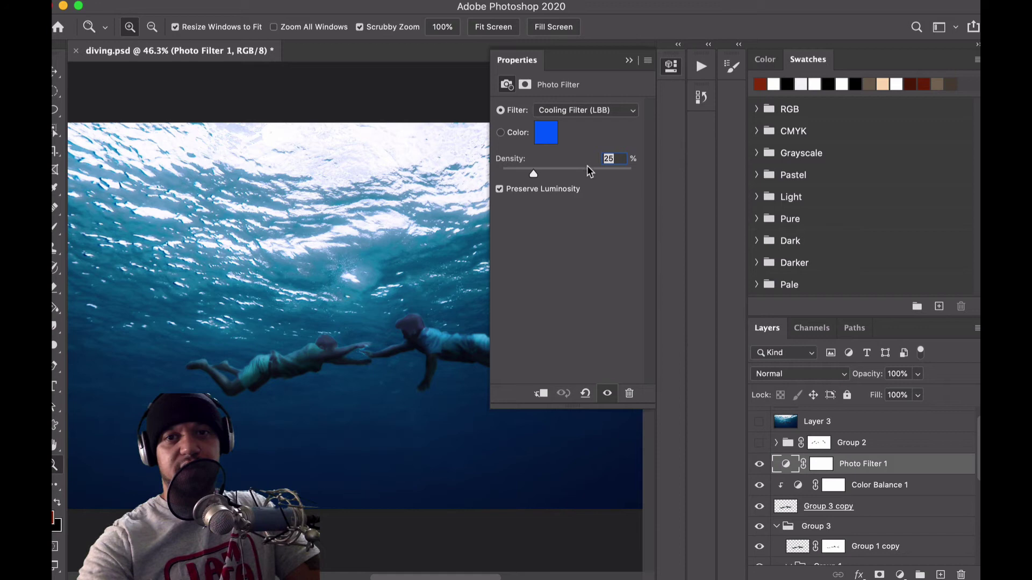
pyautogui.click(594, 108)
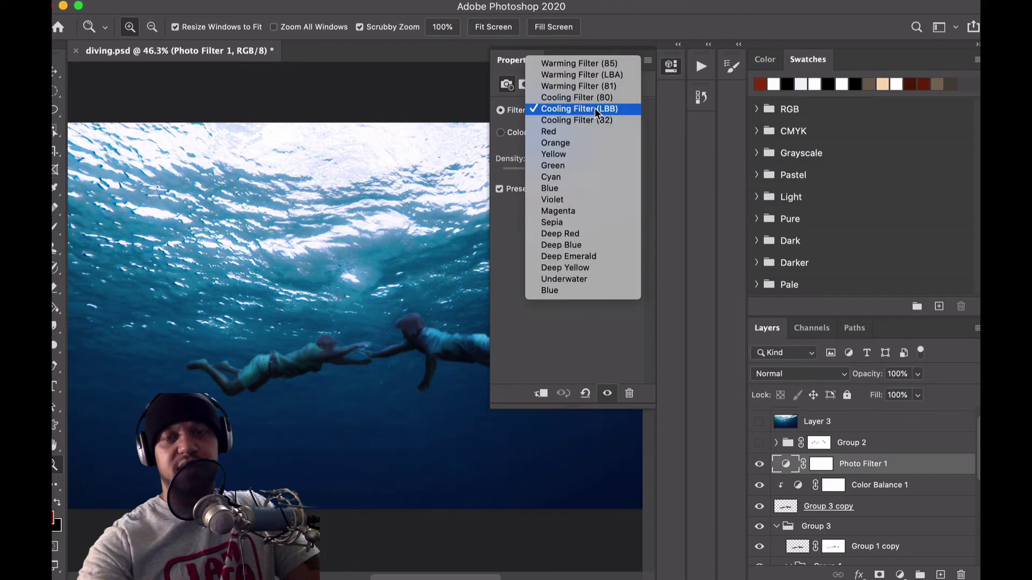
pyautogui.click(597, 75)
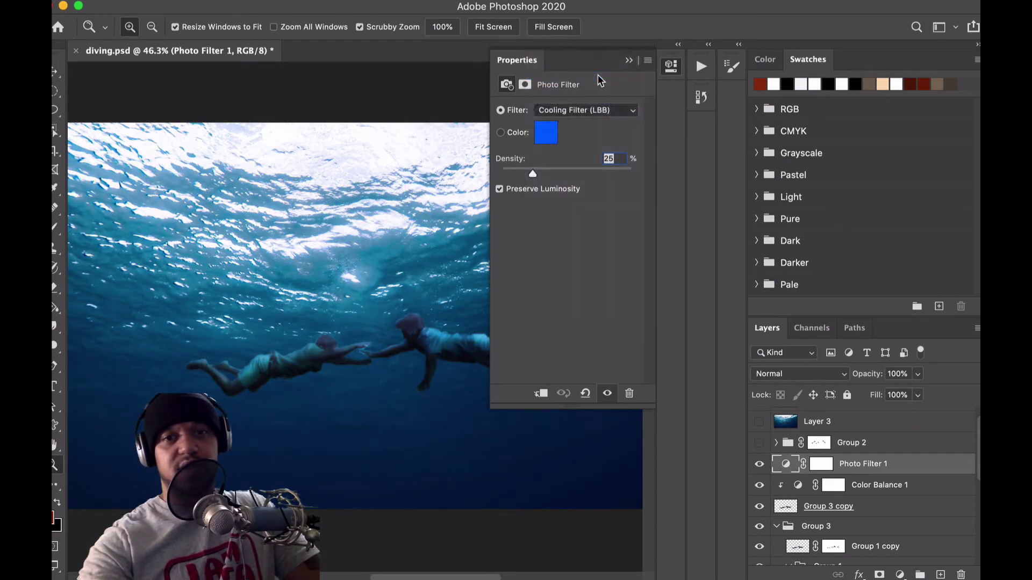
pyautogui.click(595, 107)
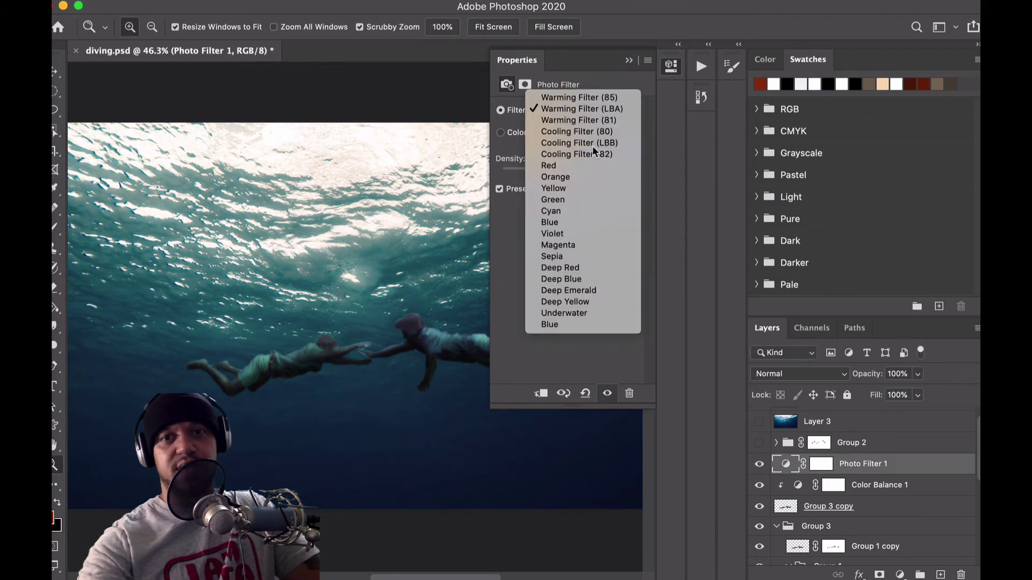
pyautogui.click(592, 145)
pyautogui.click(628, 61)
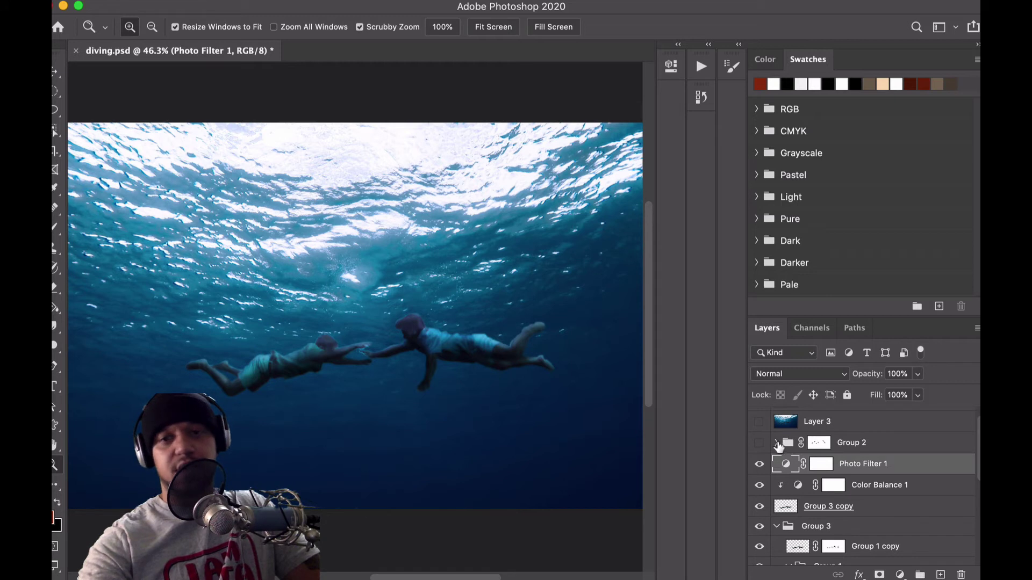
# Expand Group 2 and show it with only Layer 2's bubbles visible
pyautogui.click(776, 443)
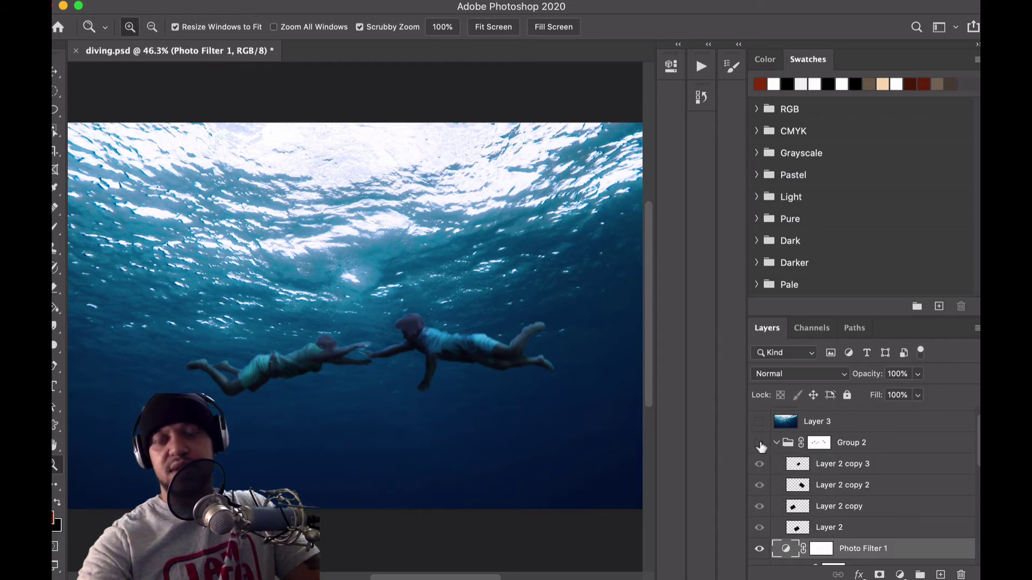
pyautogui.click(759, 442)
pyautogui.click(758, 506)
pyautogui.click(759, 467)
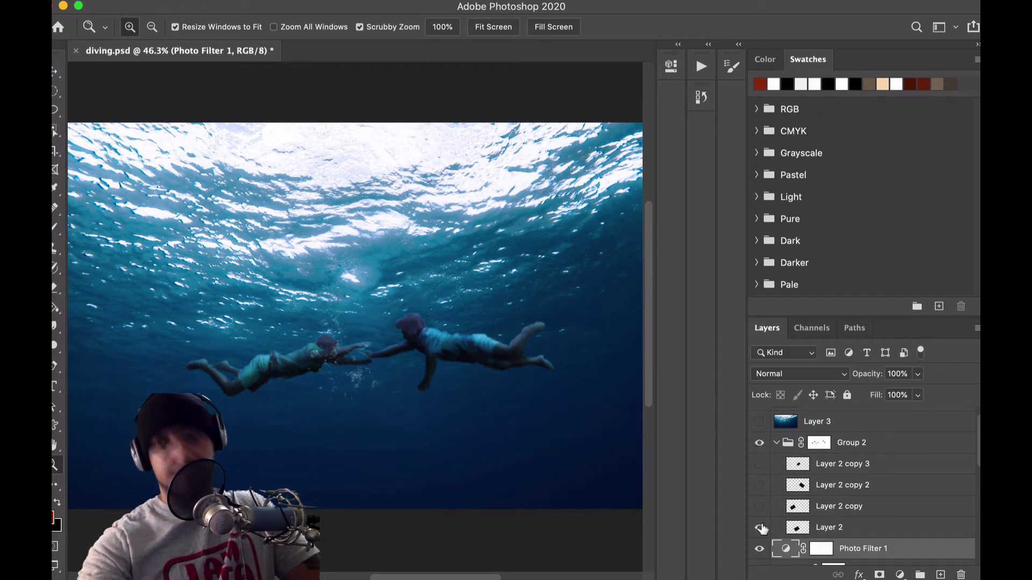
pyautogui.click(758, 528)
pyautogui.click(759, 527)
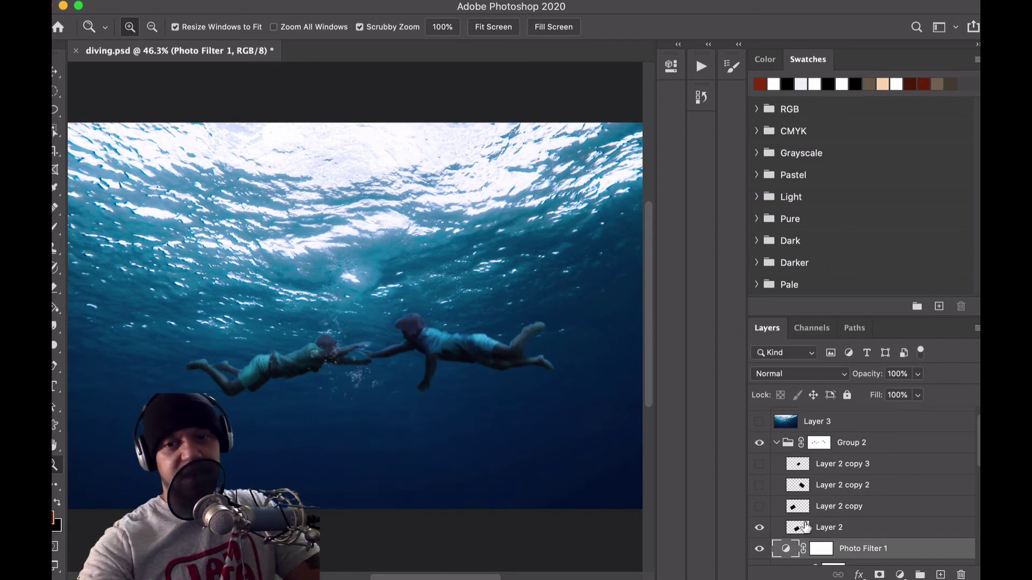
# Select Layer 2, keep it on Normal blending, and zoom in on the bubbles
pyautogui.click(806, 526)
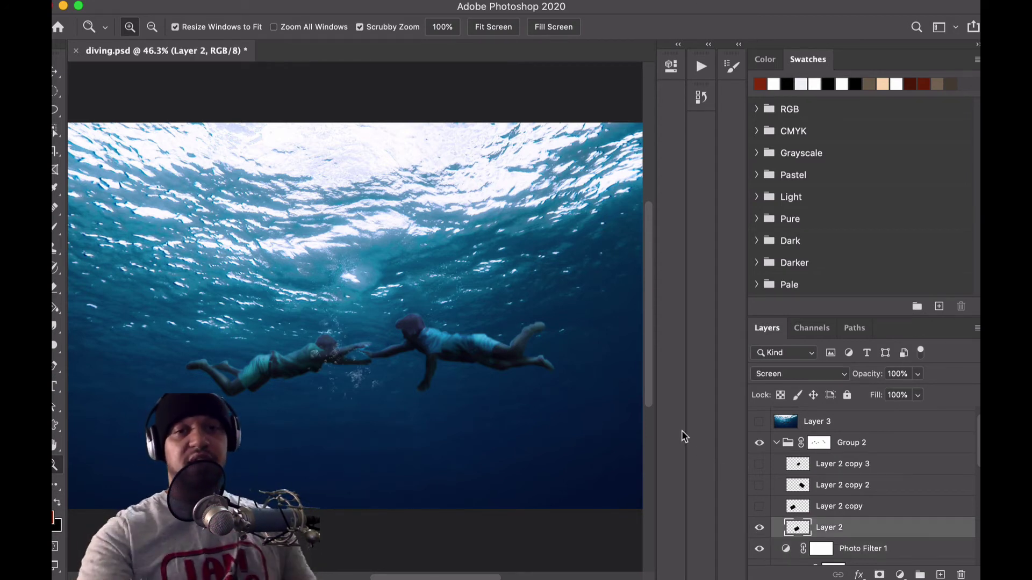
pyautogui.click(892, 443)
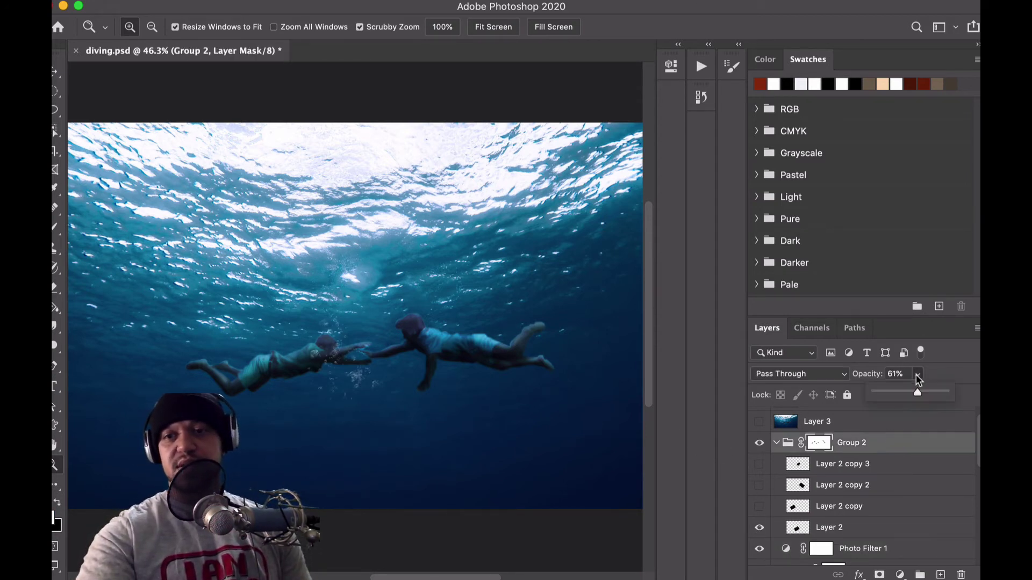
pyautogui.click(833, 527)
pyautogui.click(800, 376)
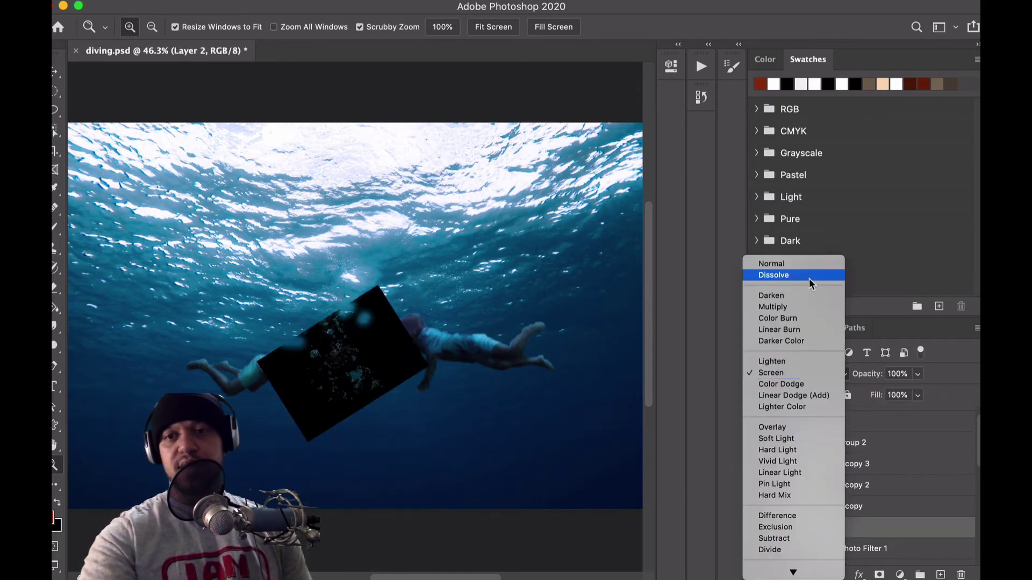
pyautogui.click(799, 266)
pyautogui.moveTo(340, 352); pyautogui.dragTo(413, 349)
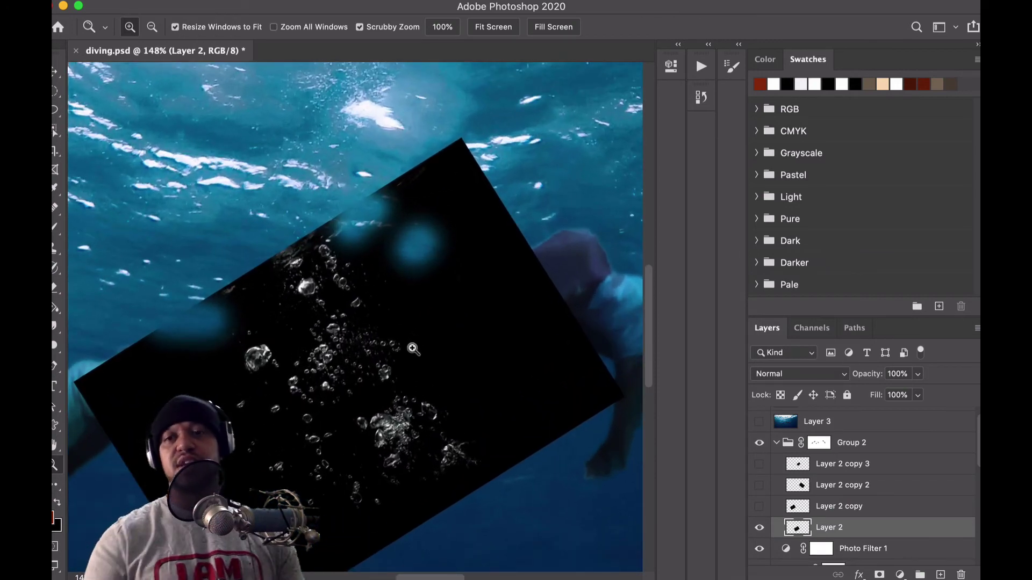
# Try Color Dodge on Layer 2, then settle on Screen blending
pyautogui.click(795, 371)
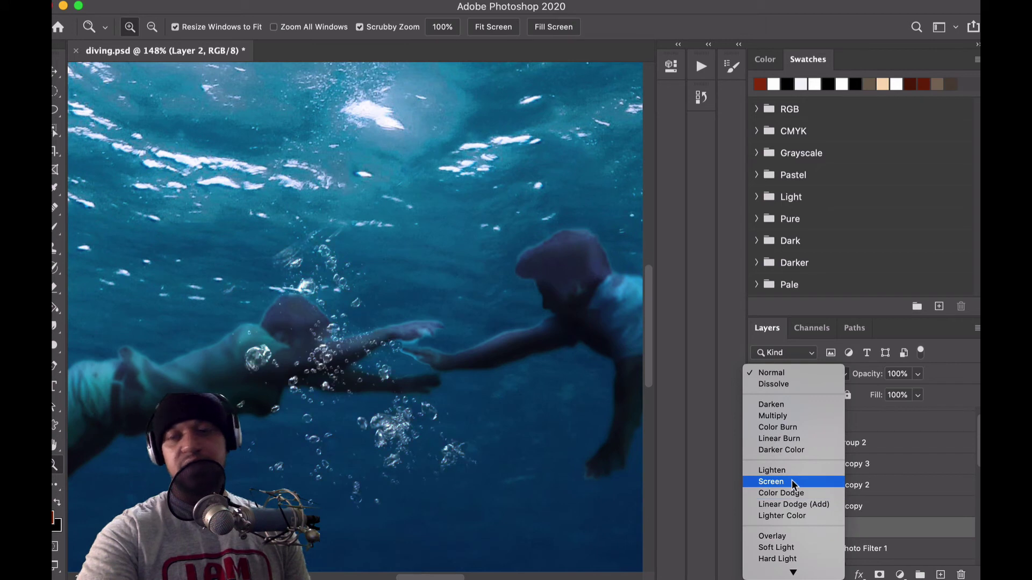
pyautogui.click(921, 511)
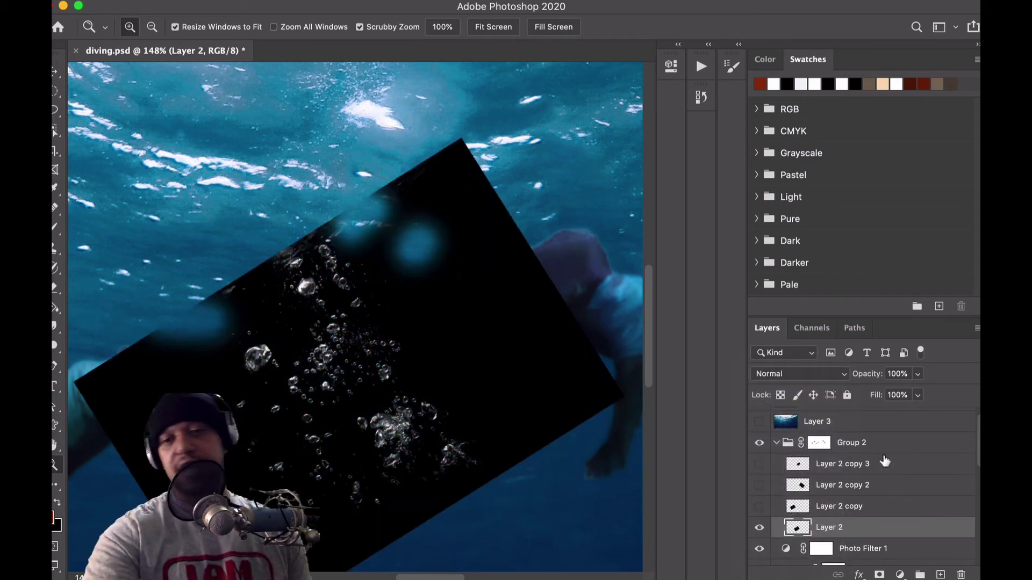
pyautogui.click(808, 375)
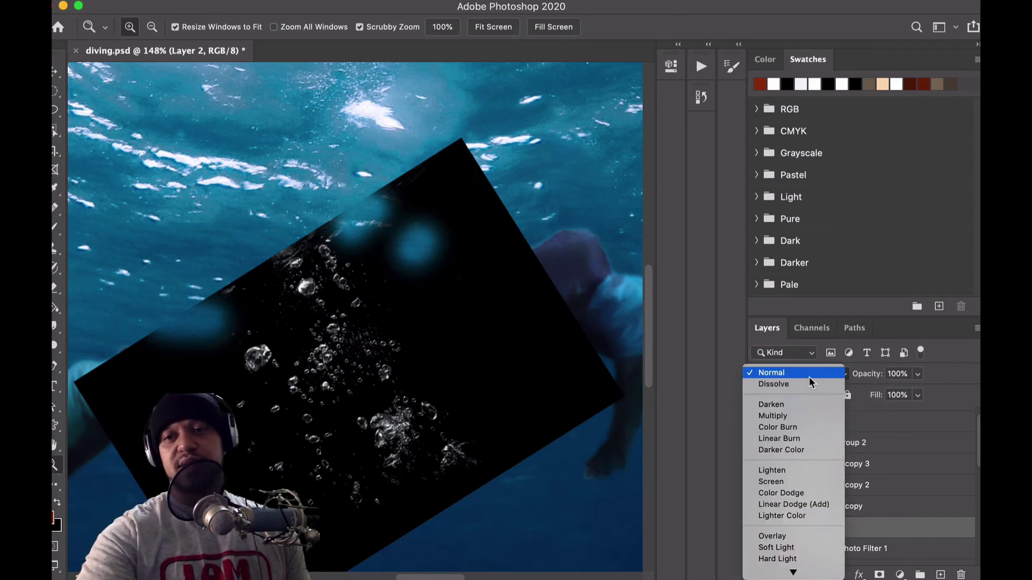
pyautogui.click(812, 488)
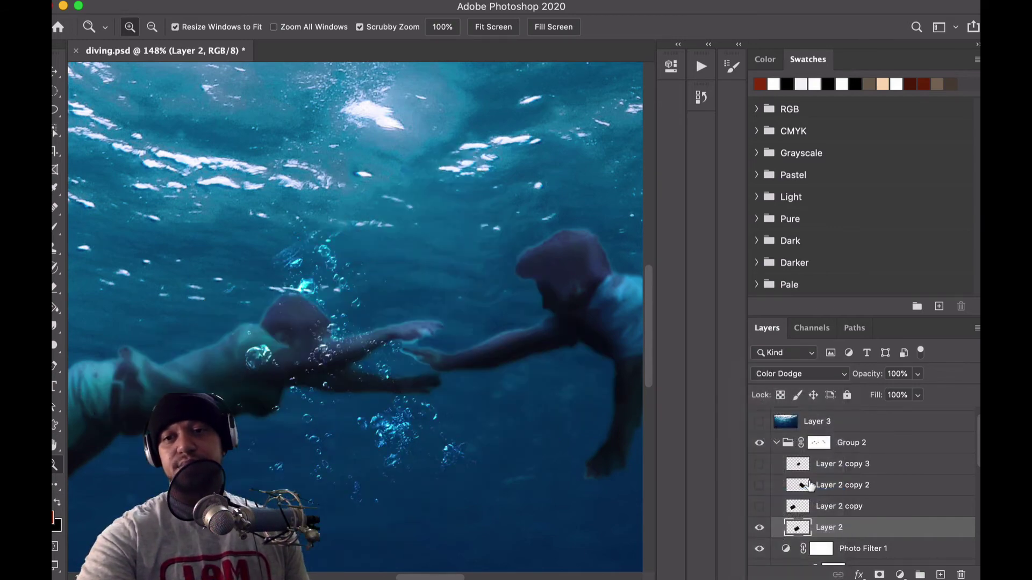
pyautogui.click(798, 374)
pyautogui.click(797, 360)
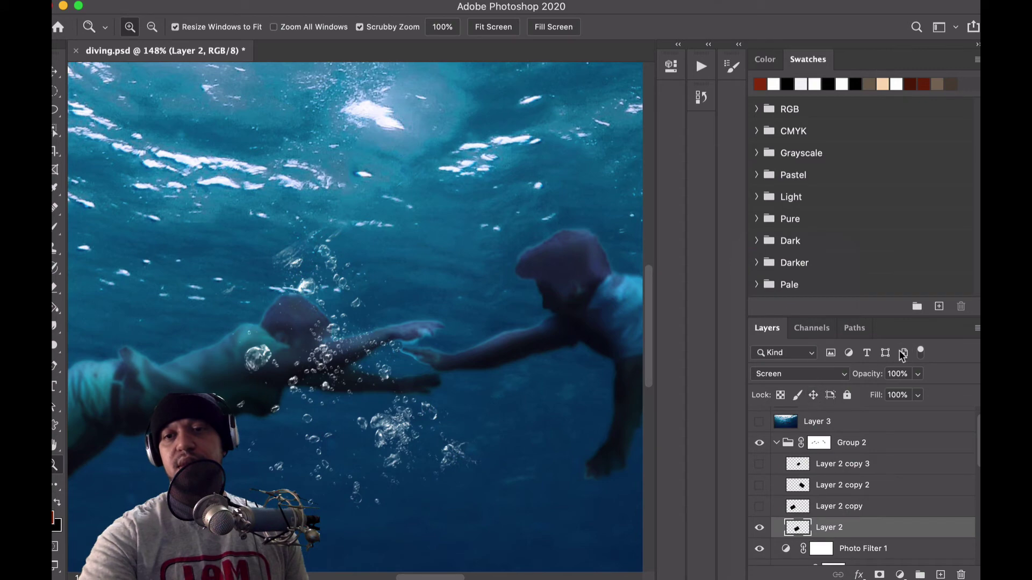
pyautogui.click(918, 374)
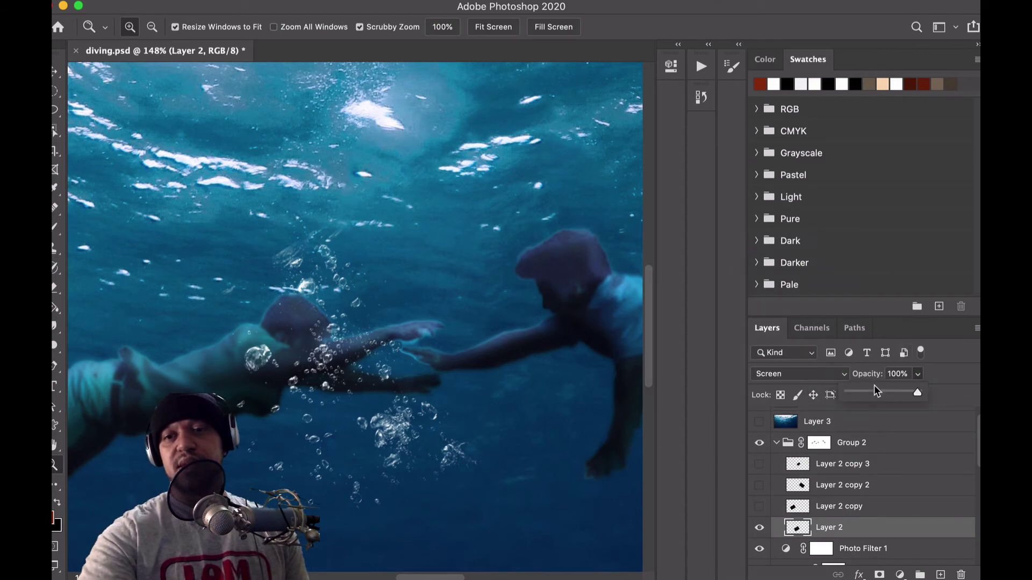
# Set Group 2's opacity to around 54%
pyautogui.doubleClick(914, 442)
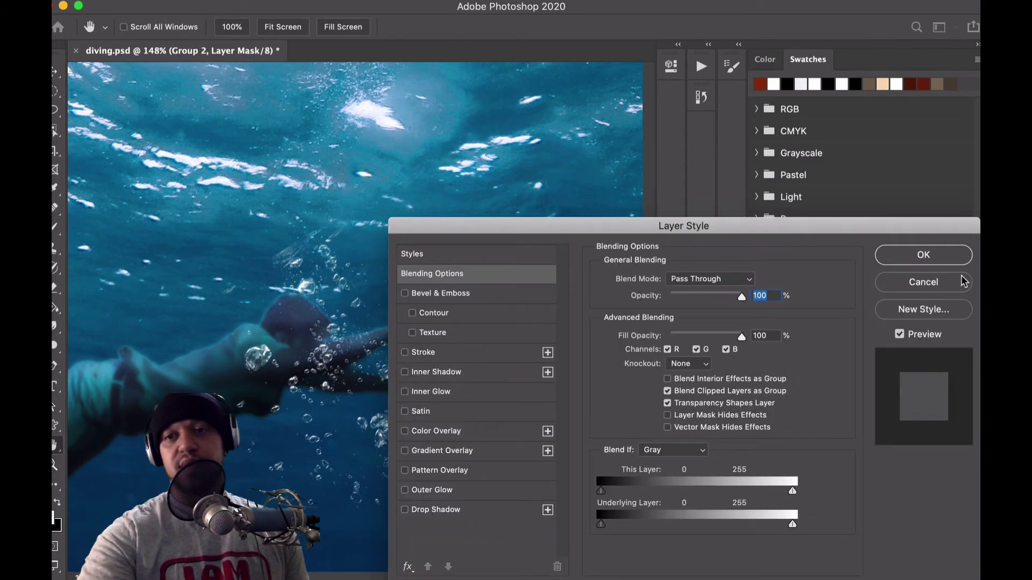
pyautogui.click(923, 282)
pyautogui.click(918, 374)
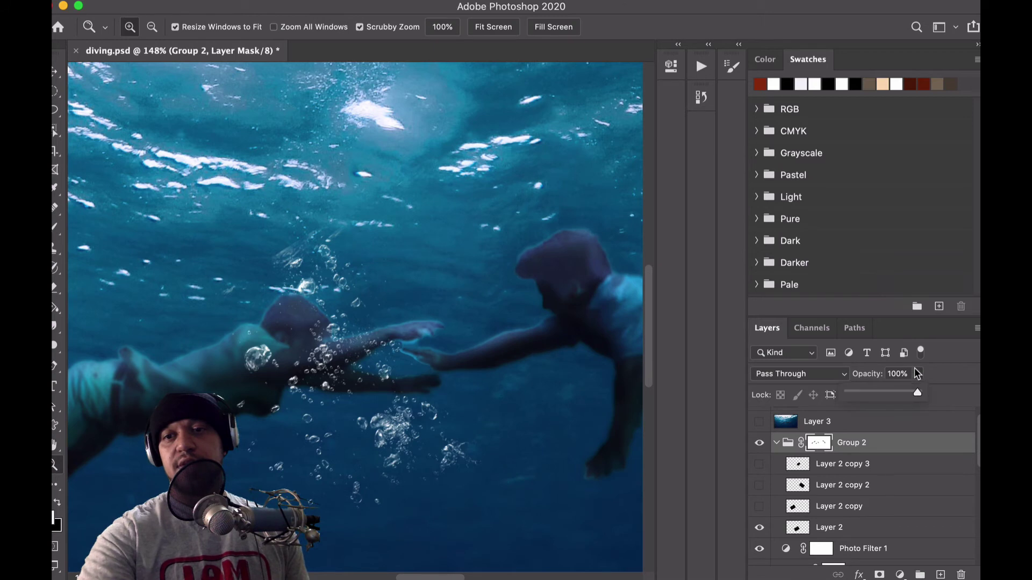
pyautogui.click(873, 390)
pyautogui.moveTo(882, 391); pyautogui.dragTo(887, 392)
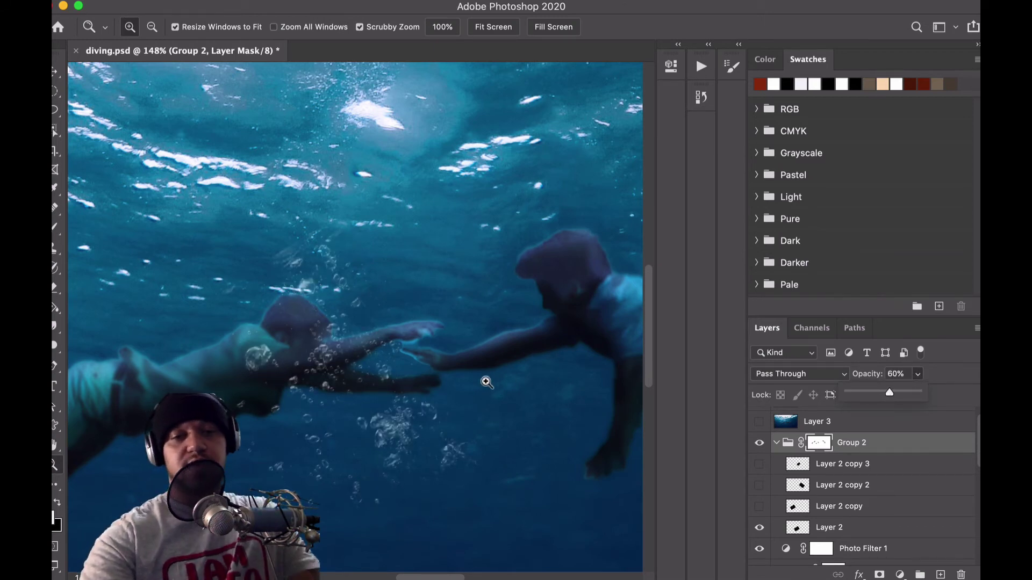
# Zoom out, show the Layer 2 copy and copy 2 bubbles, and inspect Group 2's mask
pyautogui.press('l')
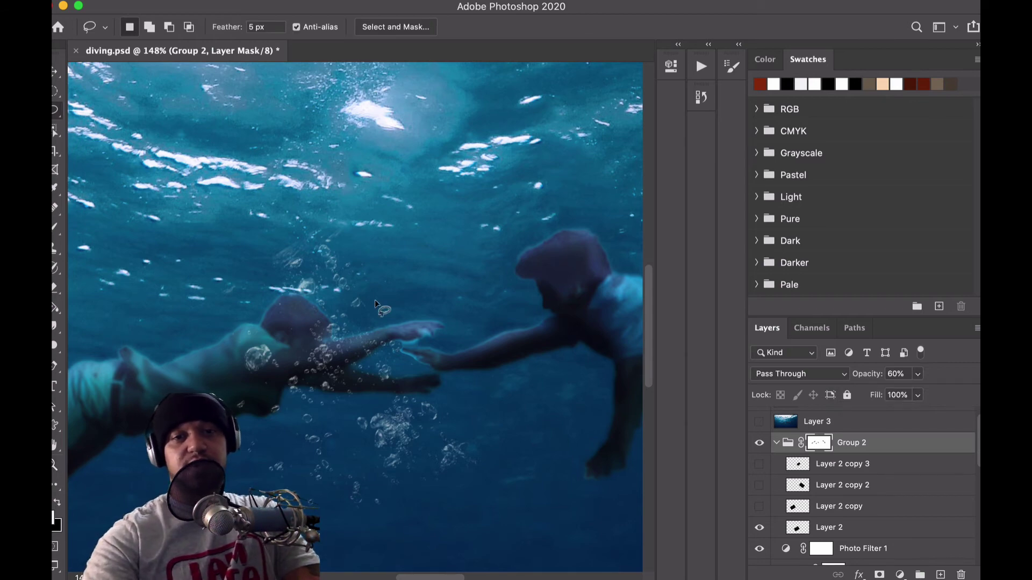
pyautogui.press('z')
pyautogui.moveTo(254, 362)
pyautogui.mouseDown()
pyautogui.moveTo(203, 369)
pyautogui.moveTo(311, 373)
pyautogui.moveTo(293, 369)
pyautogui.mouseUp()
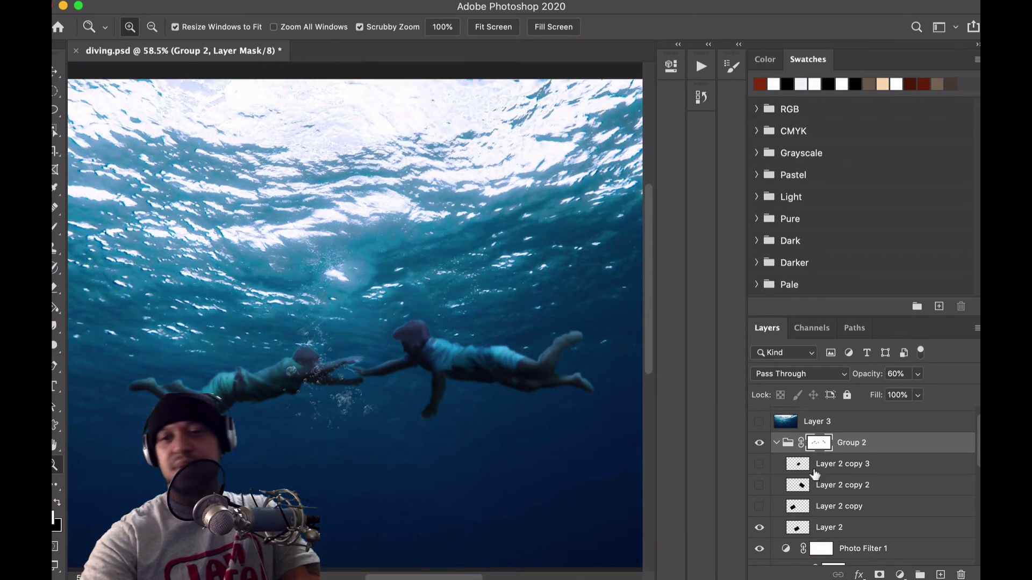
pyautogui.click(759, 507)
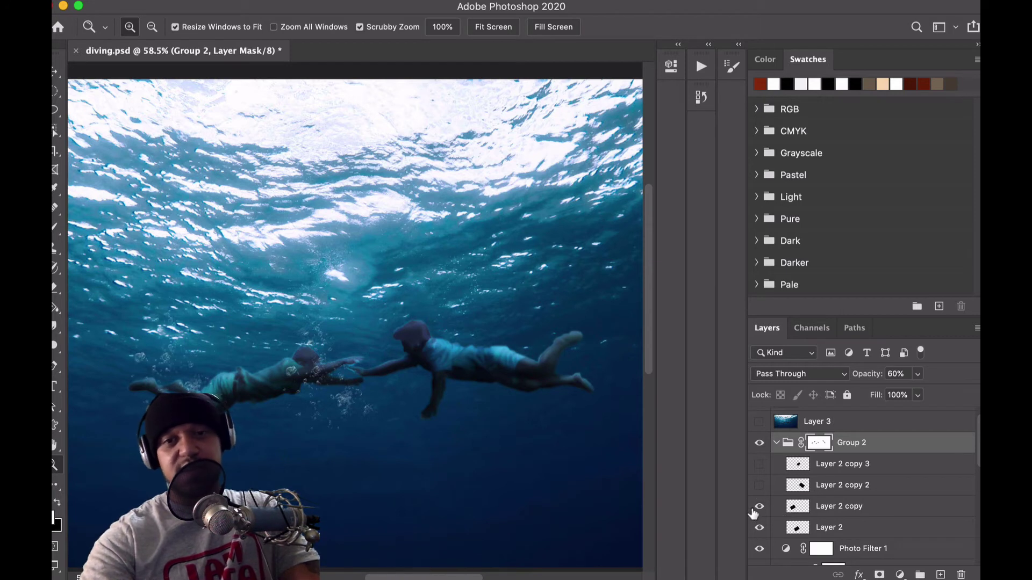
pyautogui.click(759, 486)
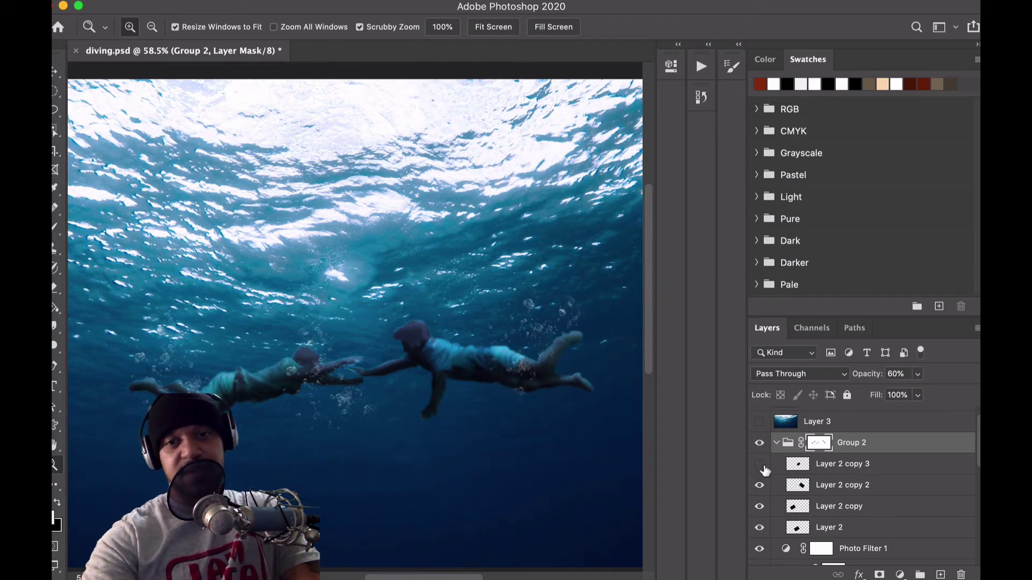
pyautogui.keyDown('alt'); pyautogui.click(824, 447); pyautogui.keyUp('alt')
pyautogui.keyDown('alt'); pyautogui.click(822, 446); pyautogui.keyUp('alt')
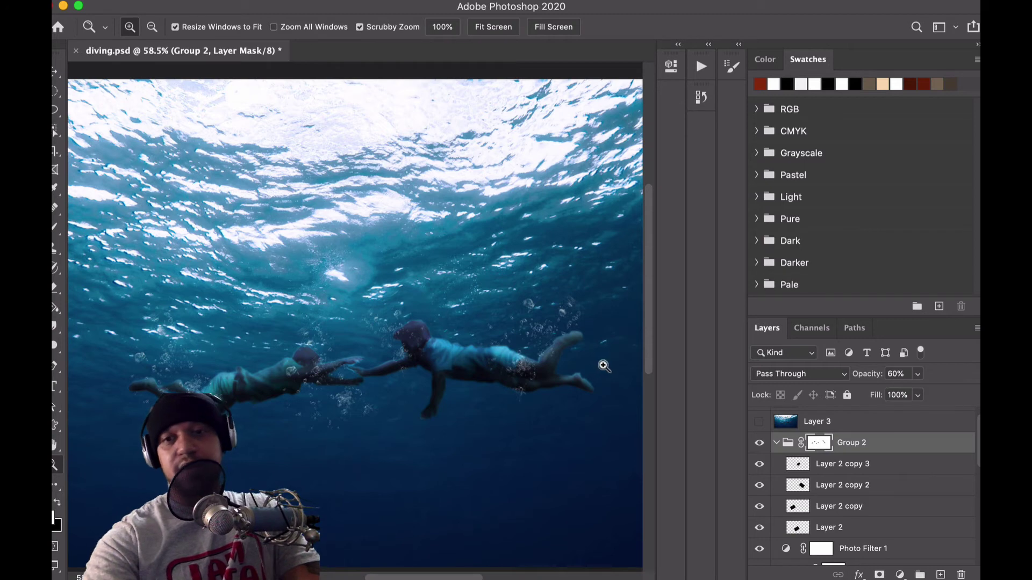
# Select Layer 3, browse the Nik Collection filters without applying any, and duplicate it as Layer 3 copy
pyautogui.scroll(1, 802, 472)
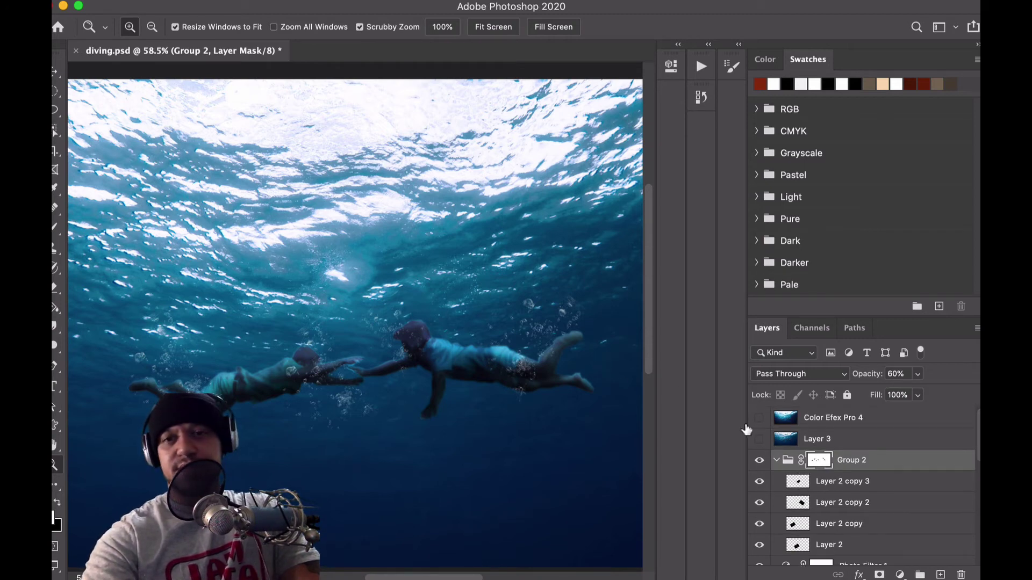
pyautogui.moveTo(465, 380)
pyautogui.mouseDown()
pyautogui.moveTo(415, 387)
pyautogui.moveTo(462, 381)
pyautogui.moveTo(453, 385)
pyautogui.mouseUp()
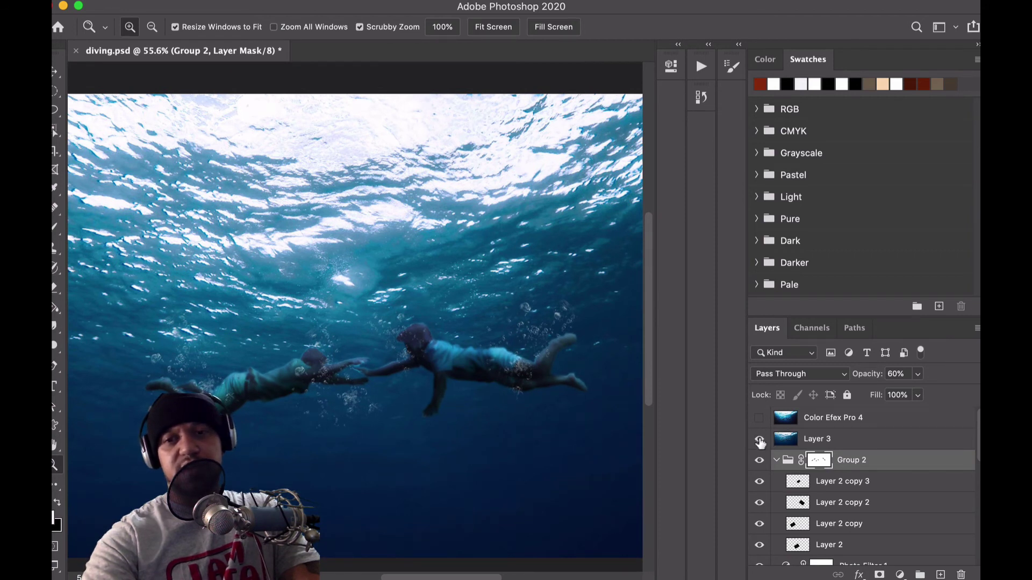
pyautogui.click(832, 438)
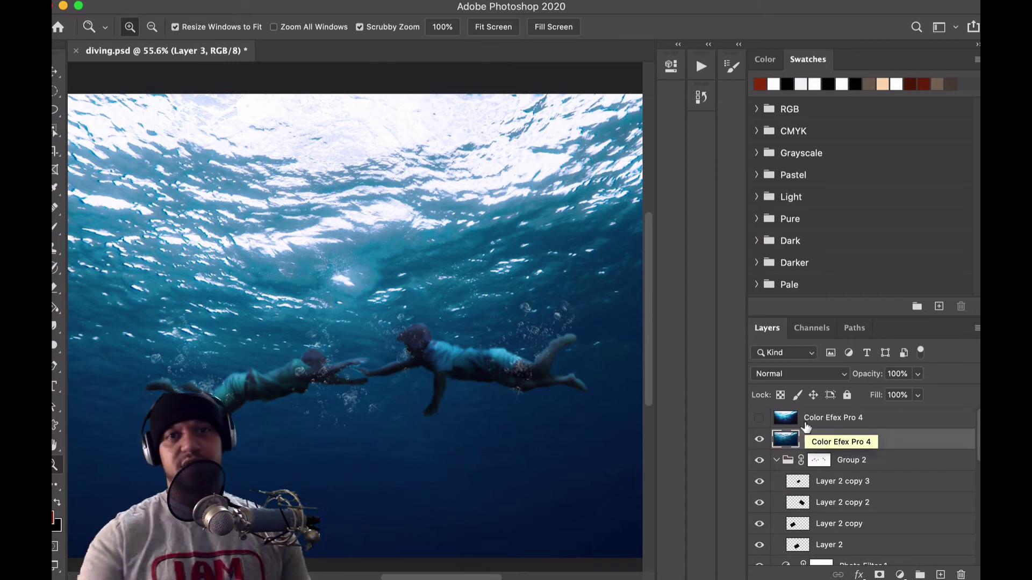
pyautogui.click(365, 0)
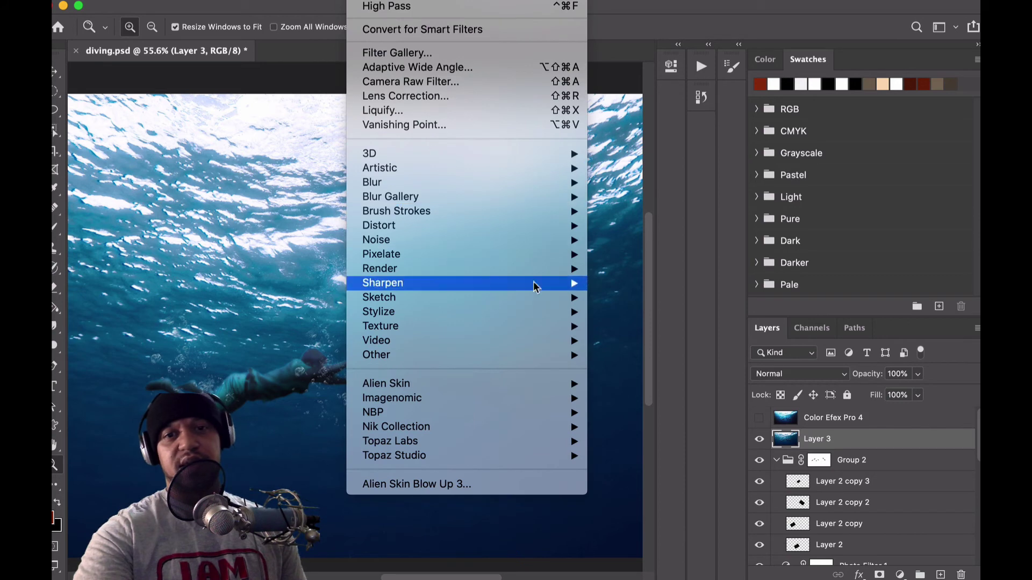
pyautogui.moveTo(571, 398)
pyautogui.moveTo(577, 430)
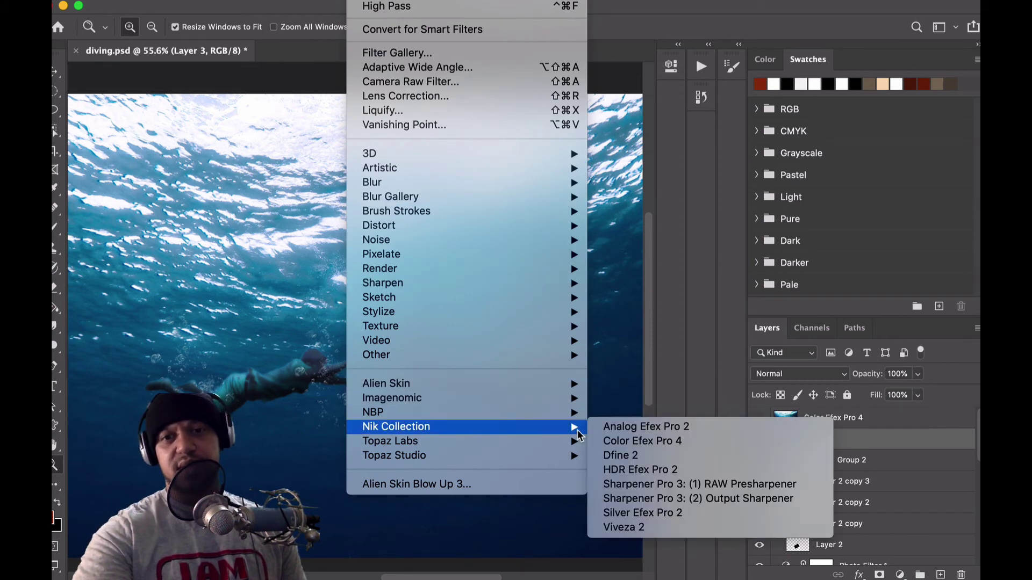
pyautogui.click(798, 15)
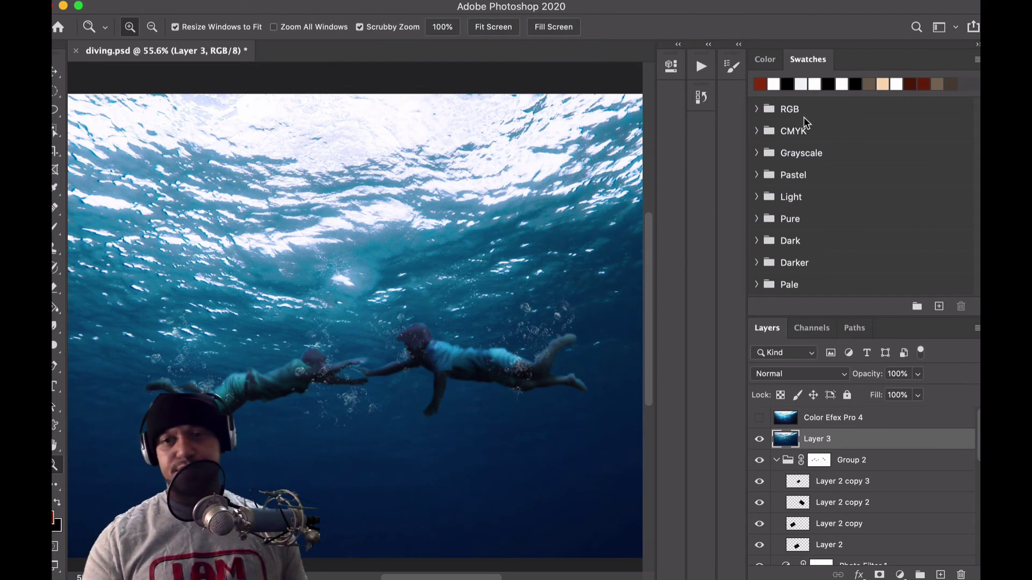
pyautogui.hotkey('ctrl', 'j')
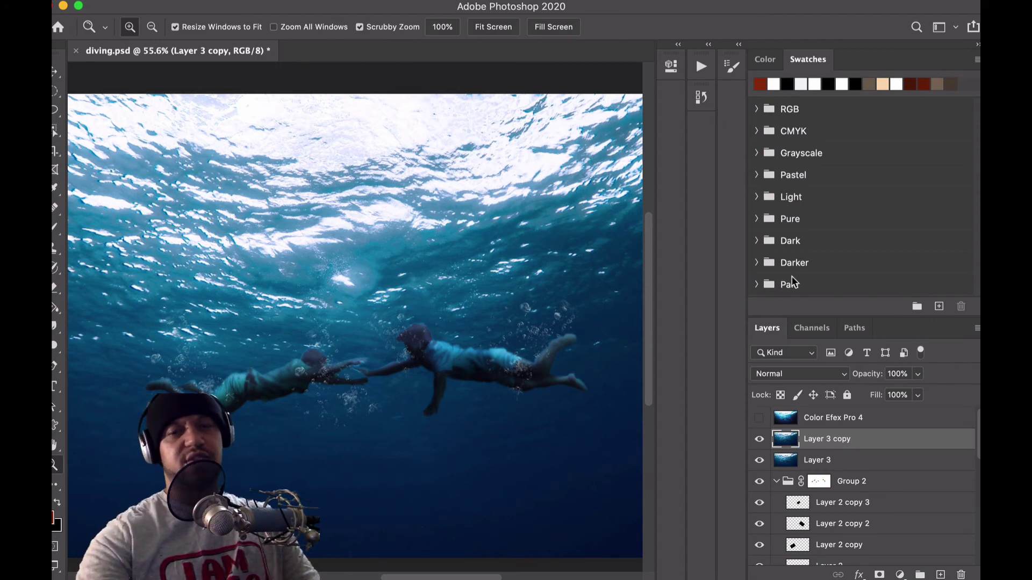
# Compare Layer 3 copy with the Color Efex Pro 4 version, then bring up the Filter menu
pyautogui.click(759, 438)
pyautogui.click(759, 418)
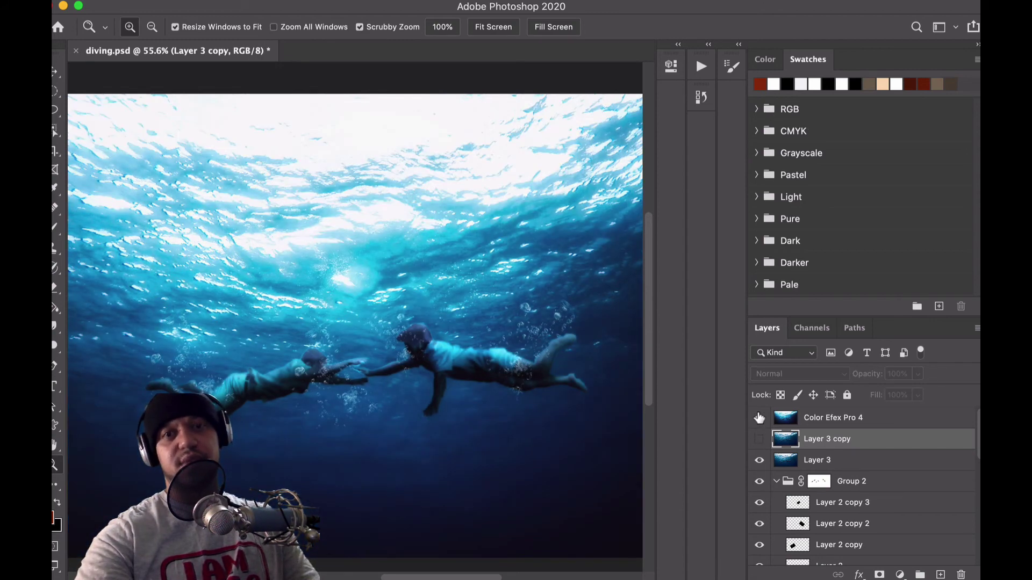
pyautogui.click(759, 418)
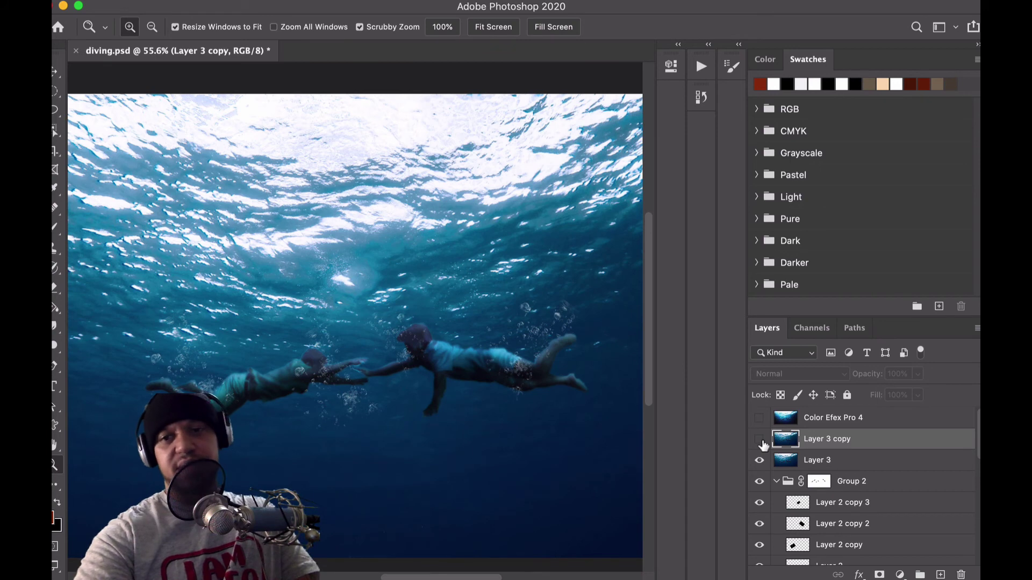
pyautogui.click(758, 439)
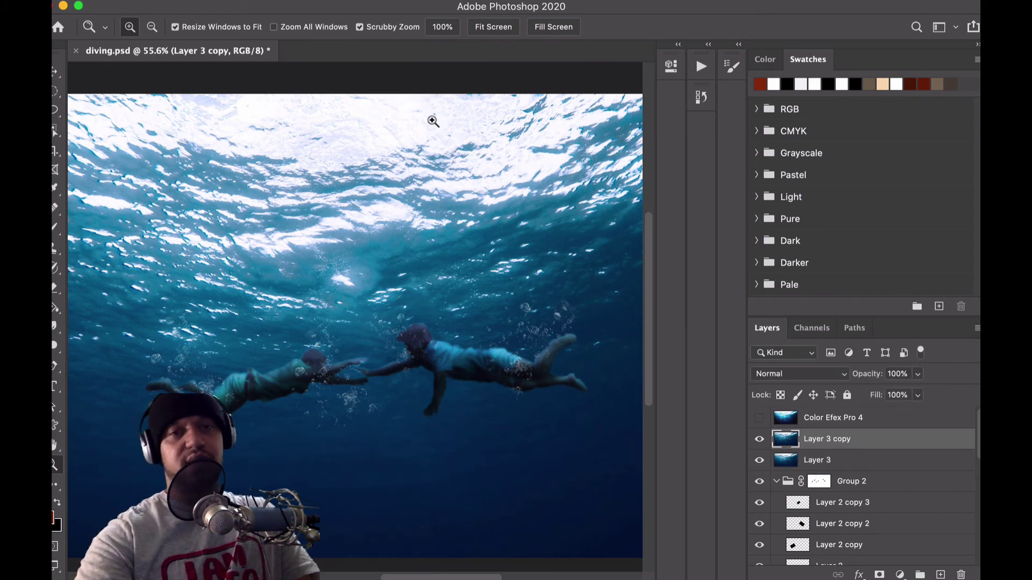
pyautogui.click(366, 0)
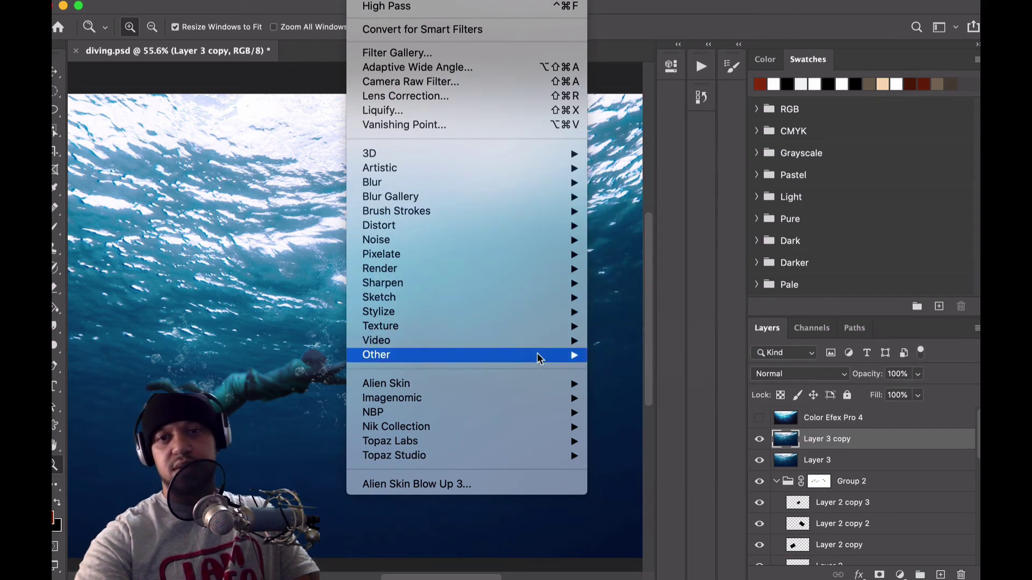
# Apply a High Pass filter with a 4.3-pixel radius to Layer 3 copy
pyautogui.moveTo(539, 359)
pyautogui.click(622, 371)
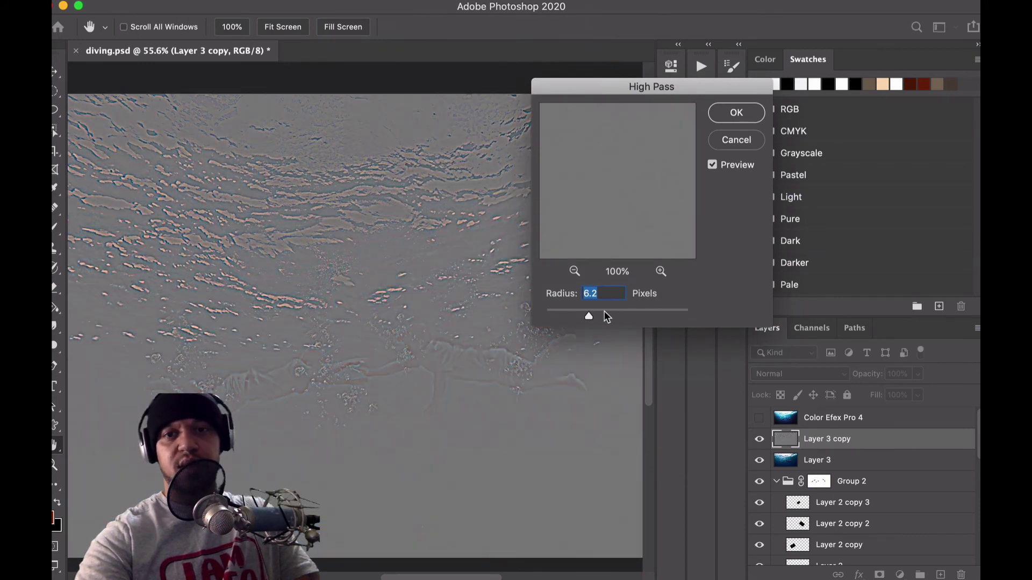
pyautogui.moveTo(605, 311); pyautogui.dragTo(582, 307)
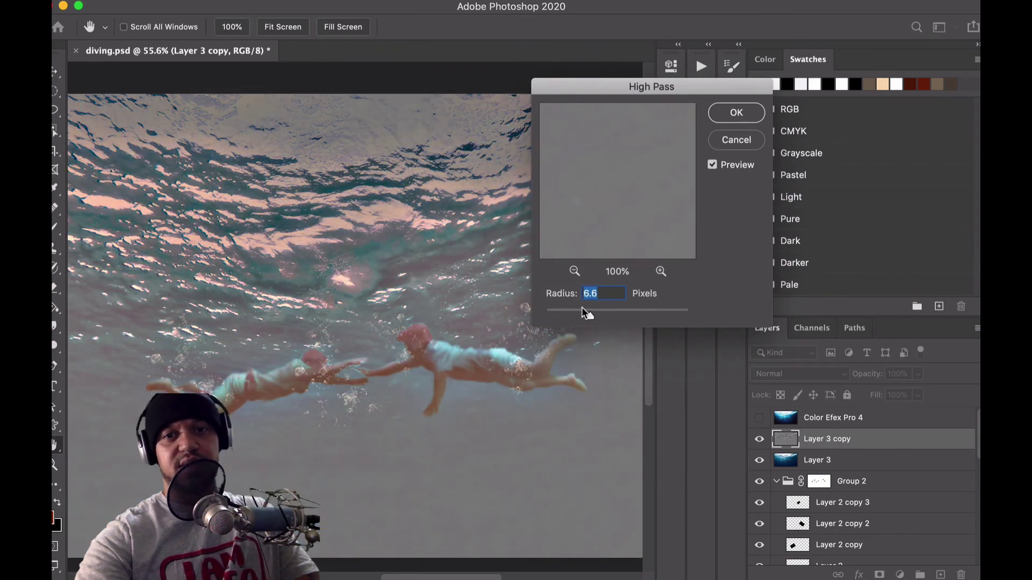
pyautogui.click(579, 311)
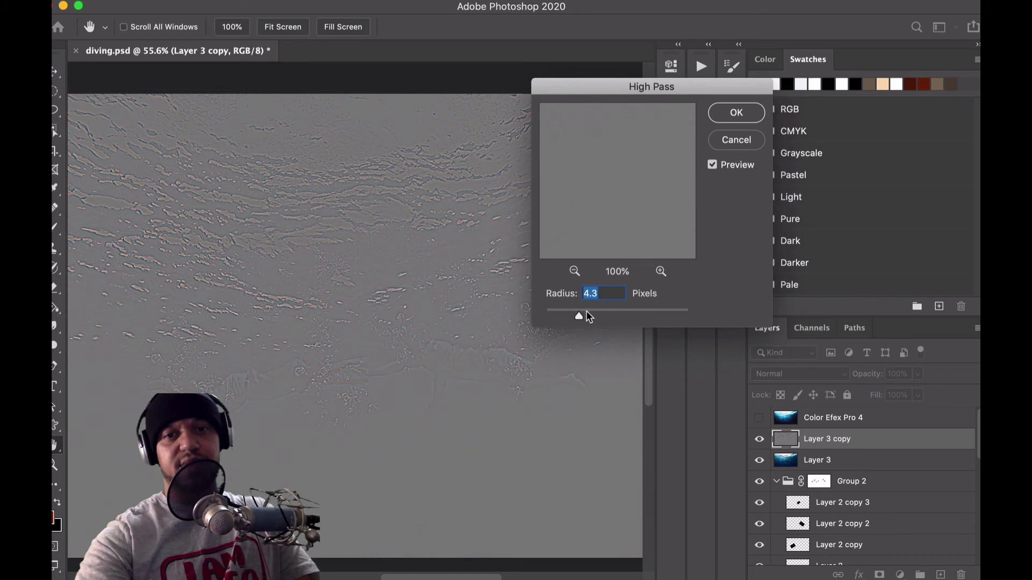
pyautogui.click(742, 112)
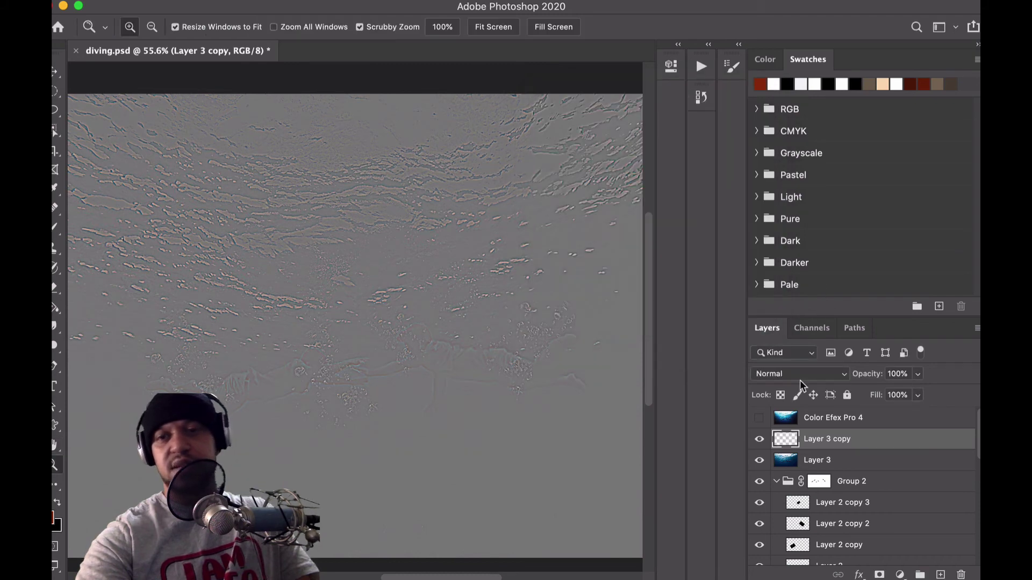
# Blend the High Pass layer in Hard Light at 52% opacity
pyautogui.click(785, 373)
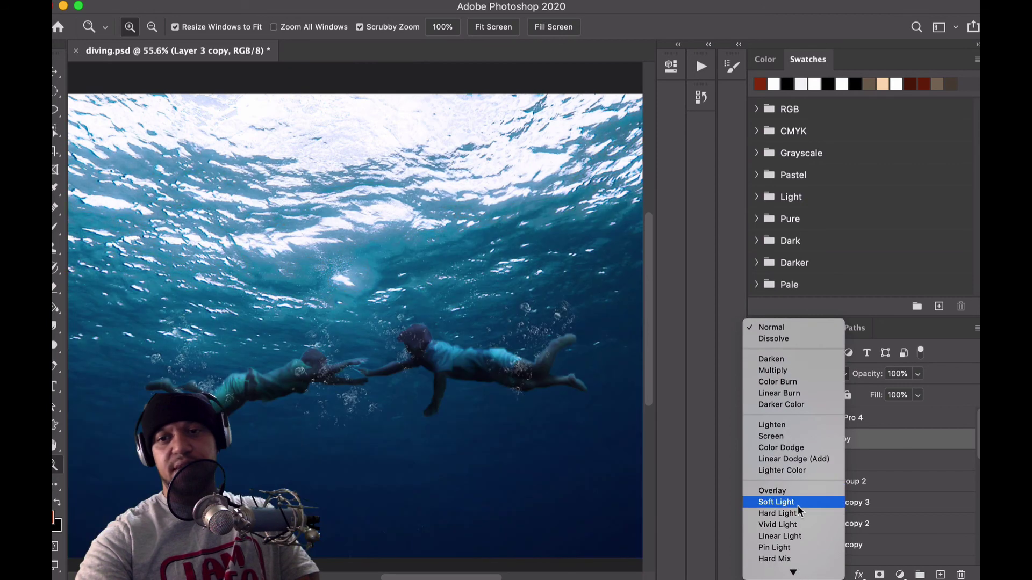
pyautogui.press('Escape')
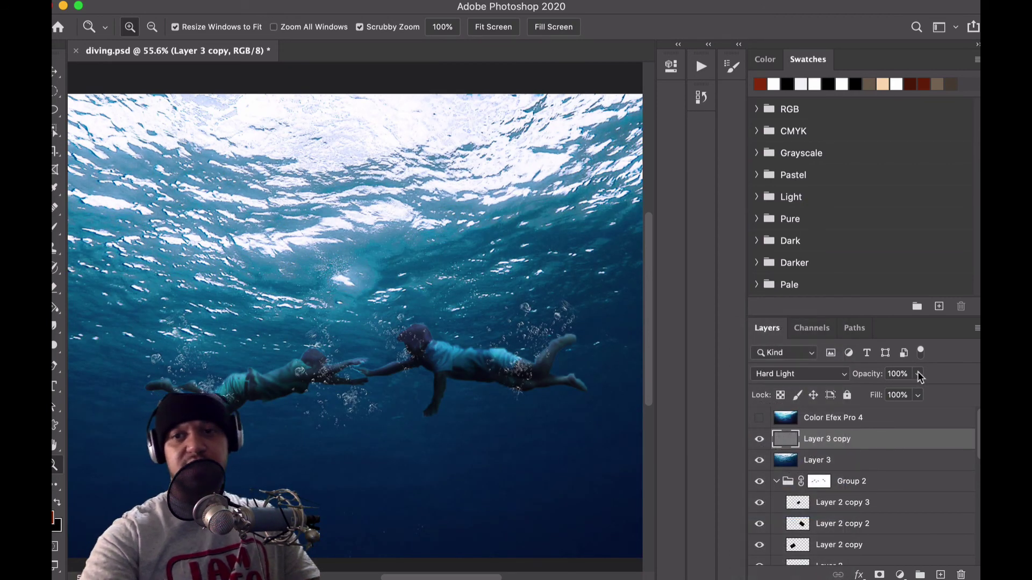
pyautogui.moveTo(918, 374); pyautogui.dragTo(884, 389)
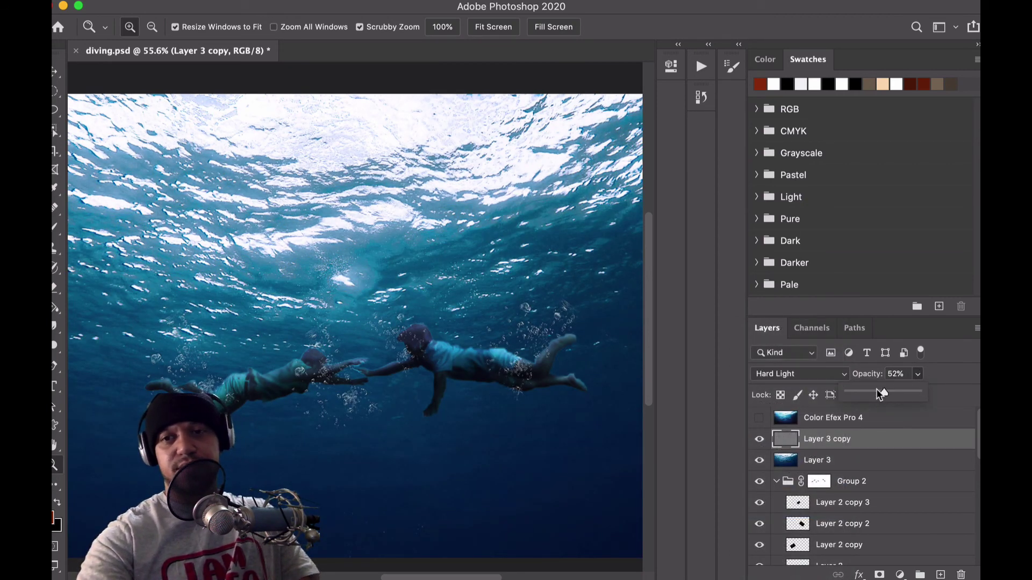
pyautogui.click(885, 460)
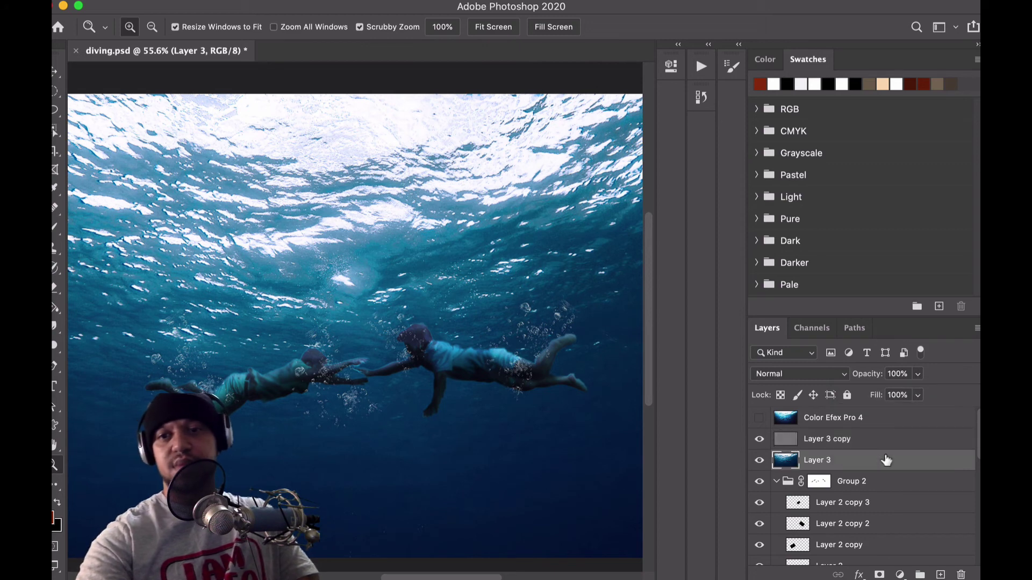
# Add Layer 5 above Layer 3 copy and set up a 1500-pixel black brush
pyautogui.click(874, 442)
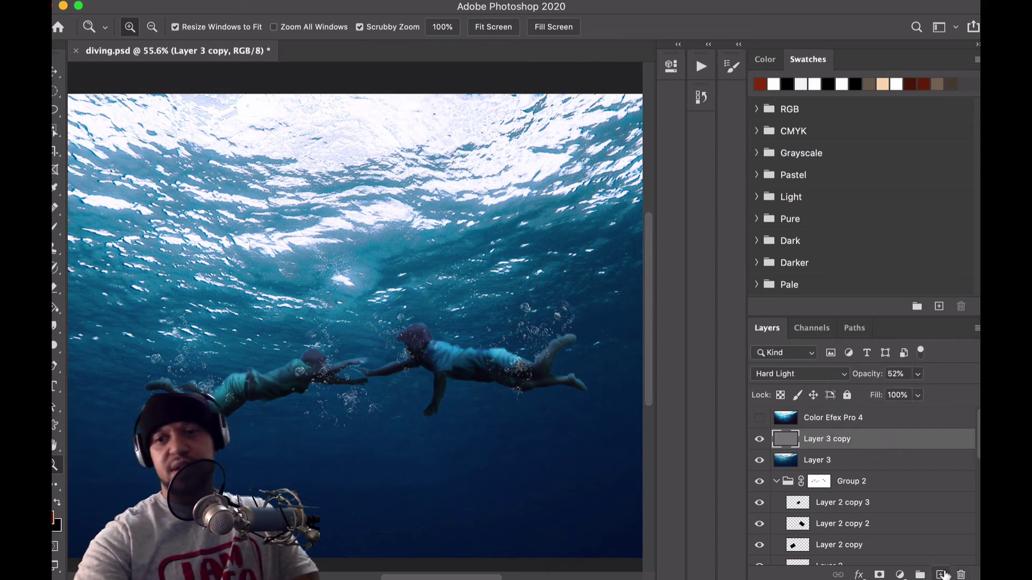
pyautogui.click(943, 574)
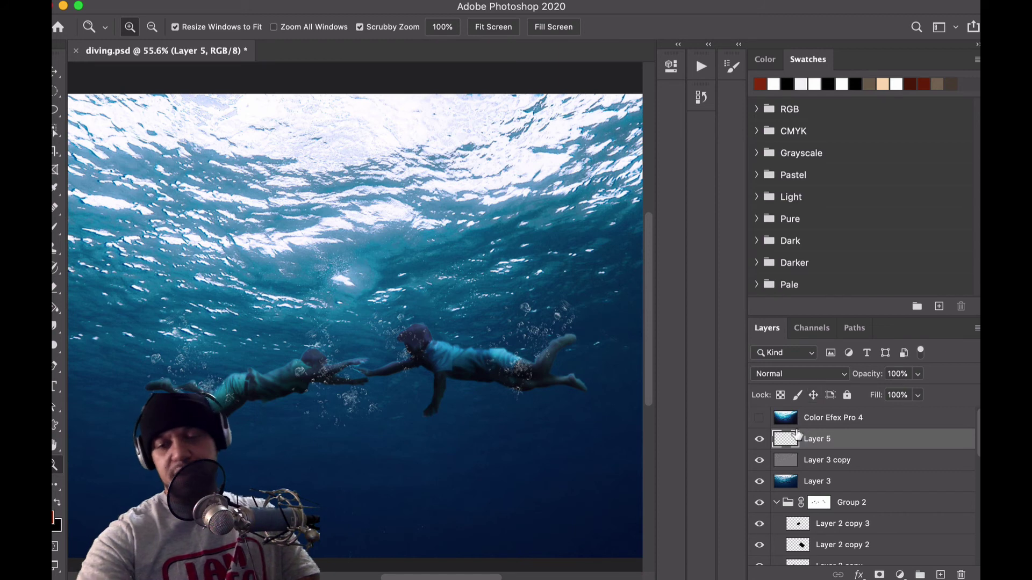
pyautogui.press('b')
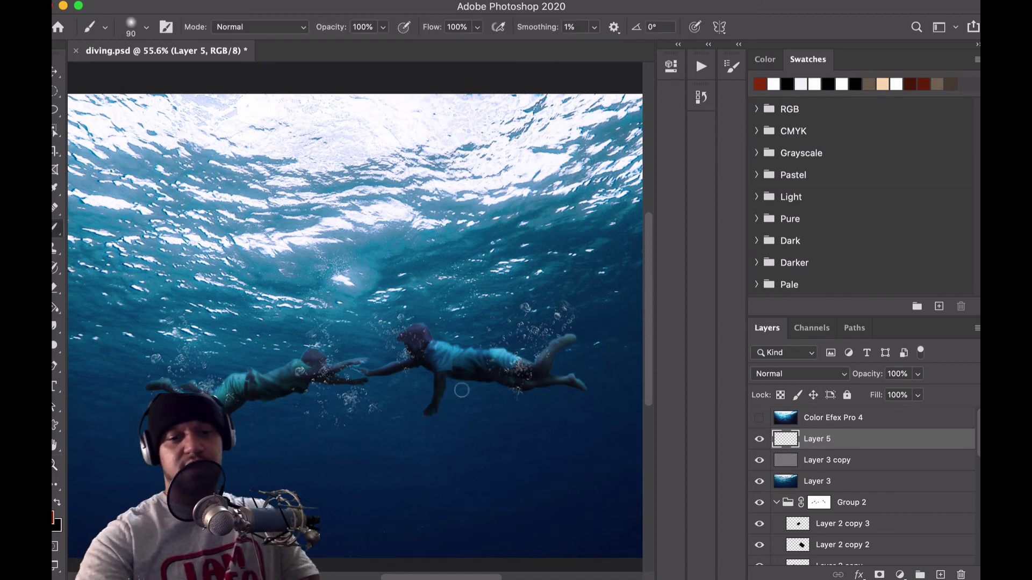
pyautogui.scroll(-3, 462, 390)
pyautogui.scroll(-2, 462, 390)
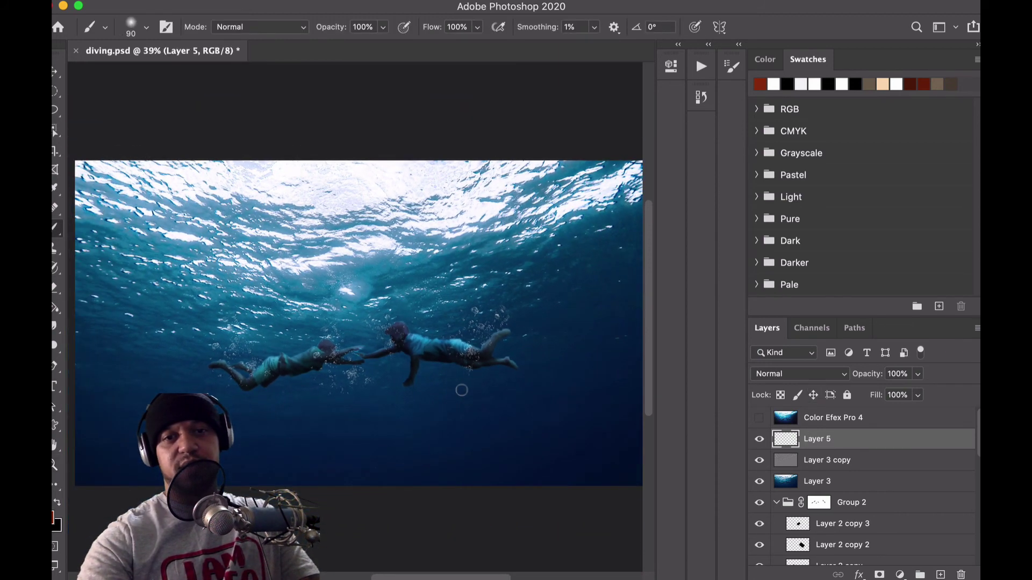
pyautogui.press('d')
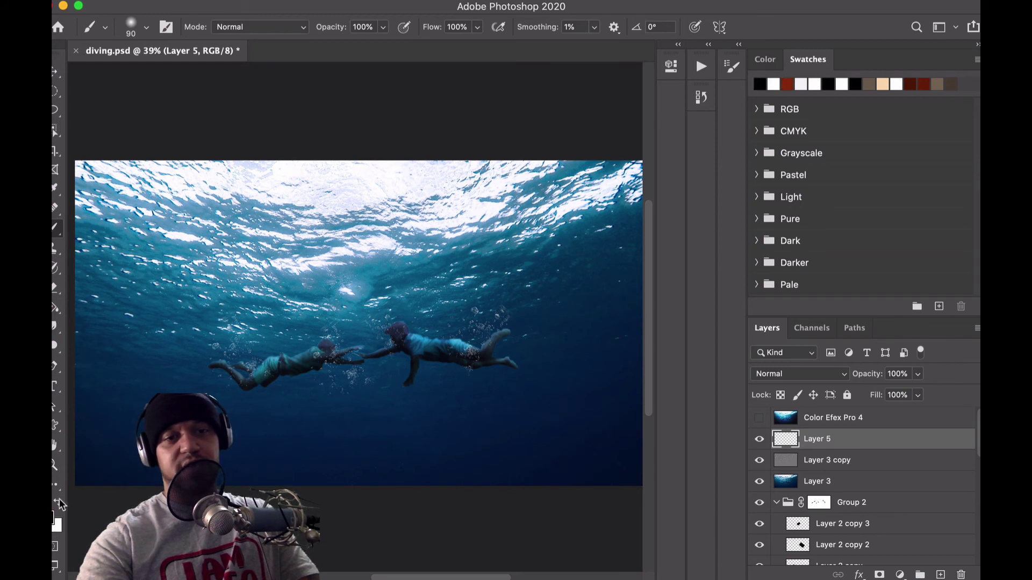
pyautogui.press(']')
pyautogui.press(']')
pyautogui.press(']')
pyautogui.press(']')
pyautogui.press(']')
pyautogui.press(']')
pyautogui.press(']')
pyautogui.press(']')
pyautogui.press(']')
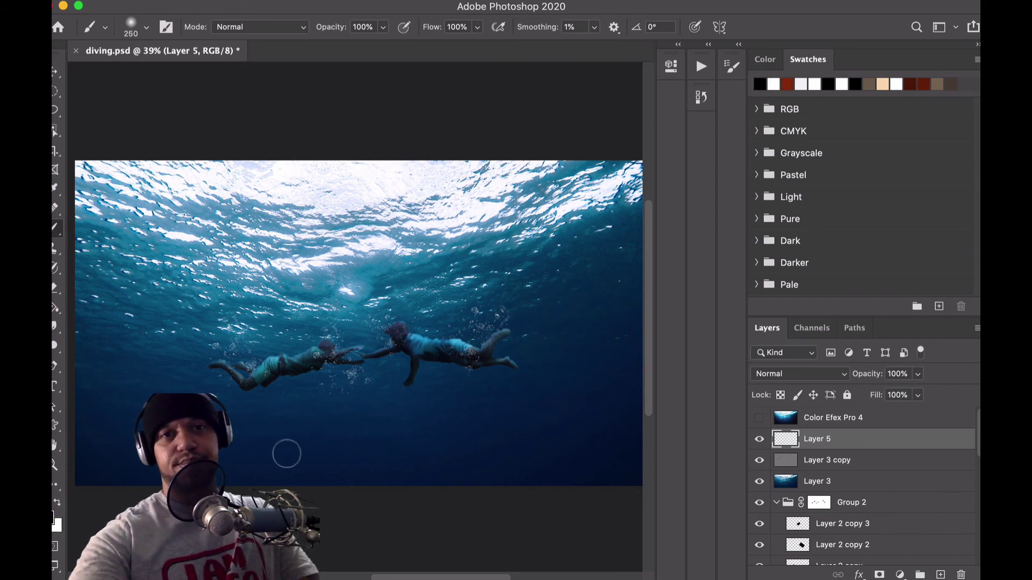
pyautogui.press(']')
pyautogui.press(']')
pyautogui.press(']')
pyautogui.press(']')
pyautogui.press(']')
pyautogui.press(']')
pyautogui.press(']')
pyautogui.press(']')
pyautogui.press(']')
pyautogui.press(']')
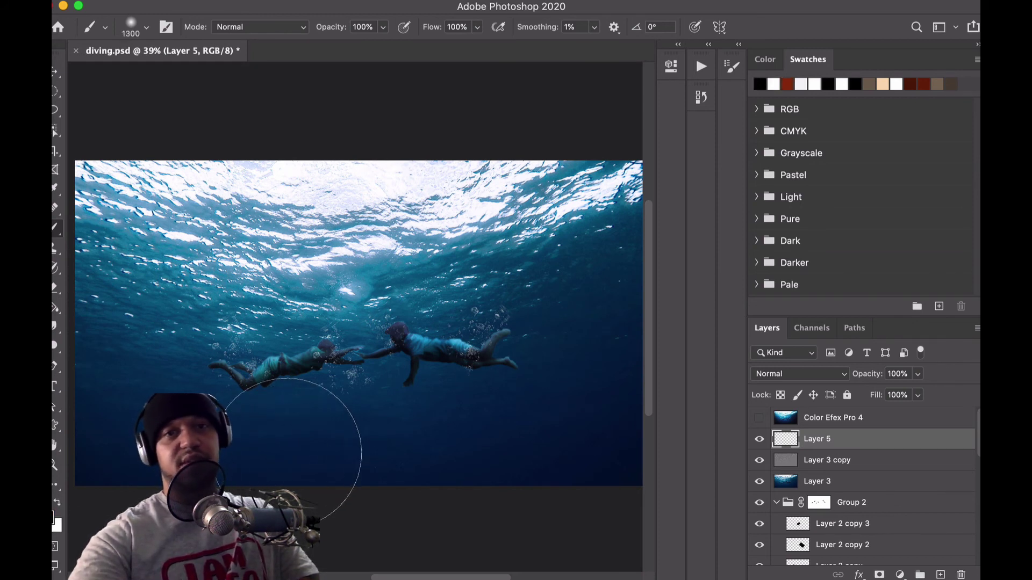
# Paint black across the bottom of the image and fade Layer 5 to 29% opacity
pyautogui.scroll(-3, 626, 399)
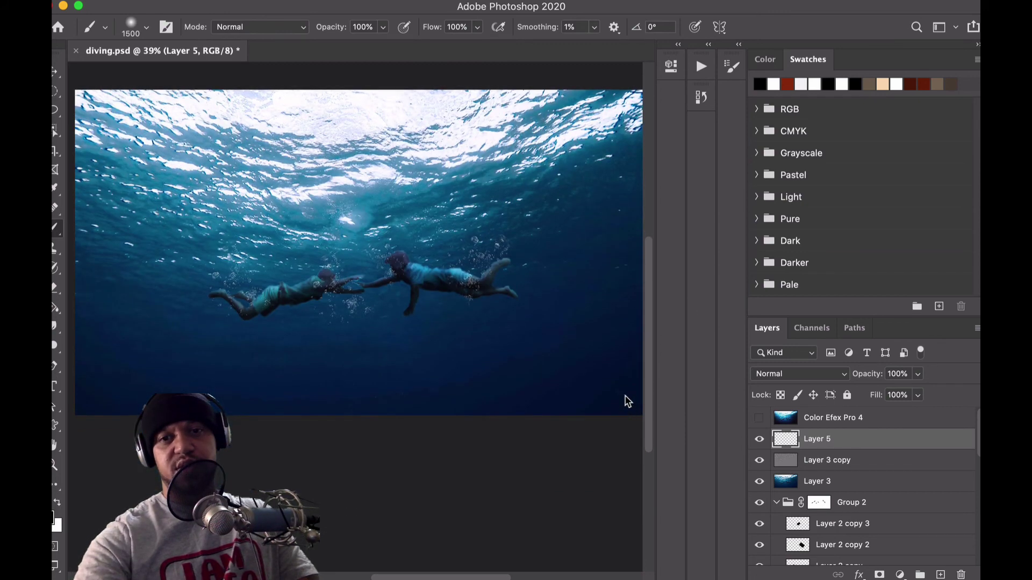
pyautogui.moveTo(576, 410)
pyautogui.mouseDown()
pyautogui.moveTo(453, 456)
pyautogui.moveTo(231, 403)
pyautogui.moveTo(102, 343)
pyautogui.mouseUp()
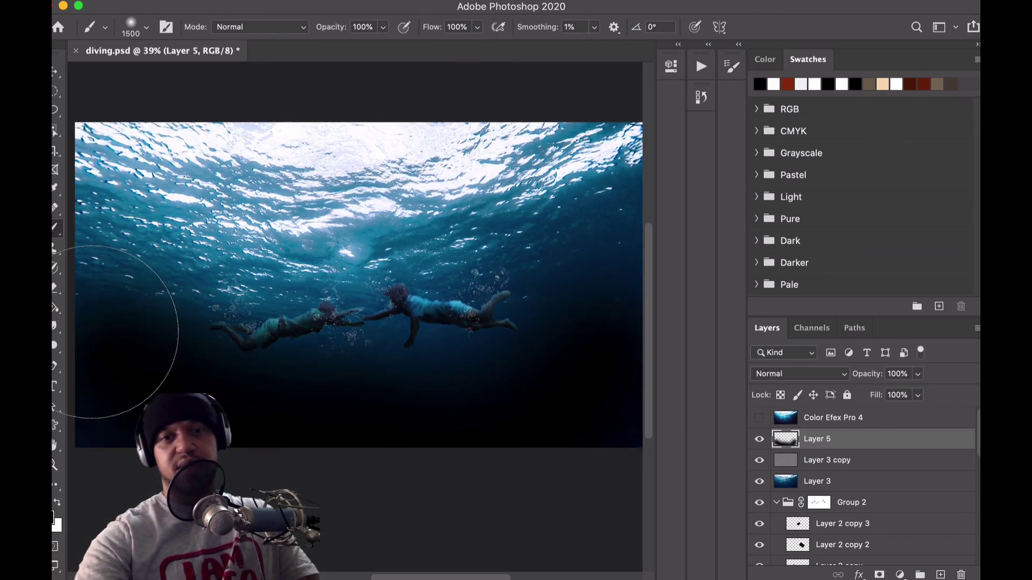
pyautogui.click(917, 373)
pyautogui.moveTo(890, 392); pyautogui.dragTo(869, 395)
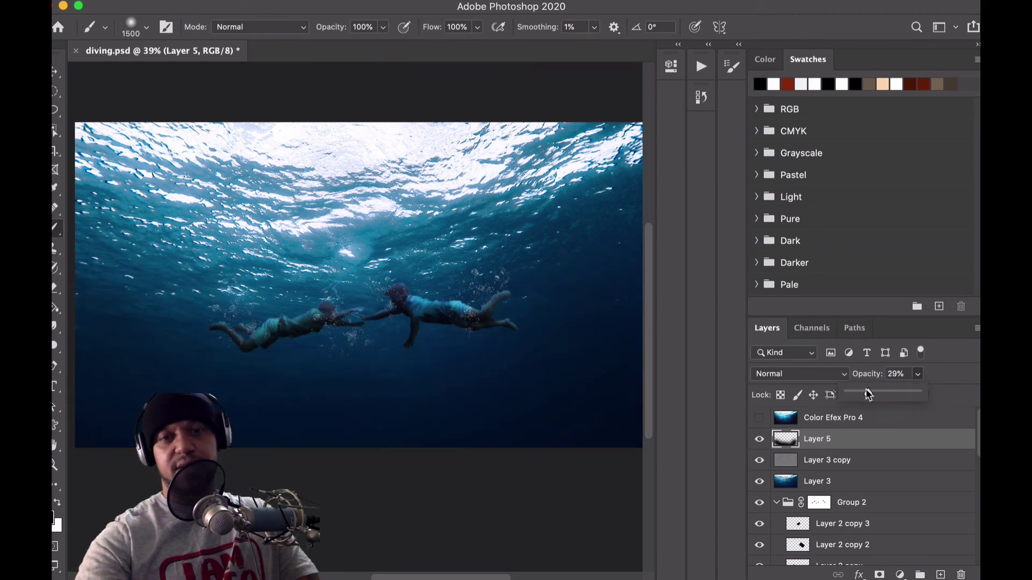
# On a new Layer 6, brush white across the top of the water at 32% opacity
pyautogui.click(940, 574)
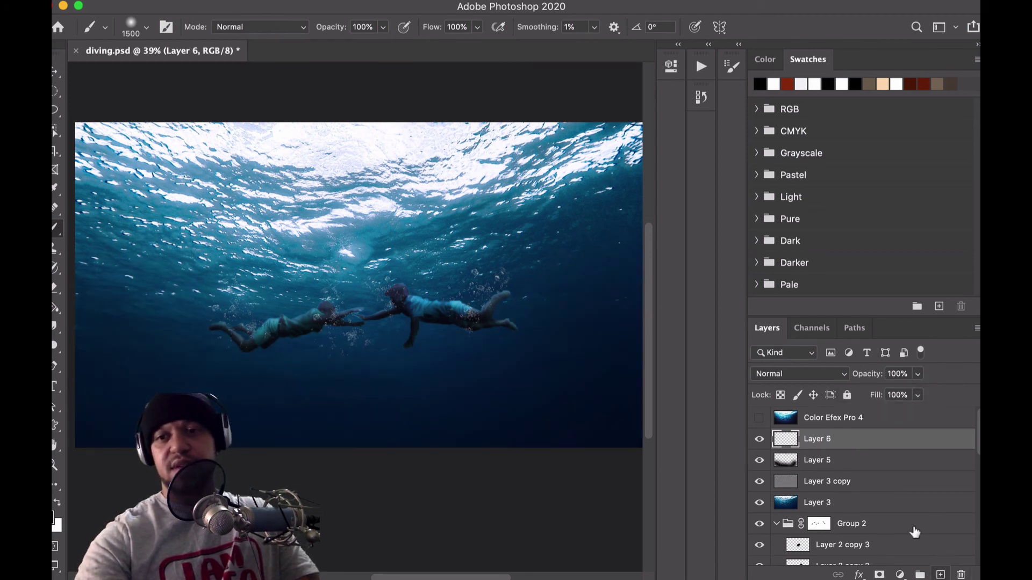
pyautogui.press('x')
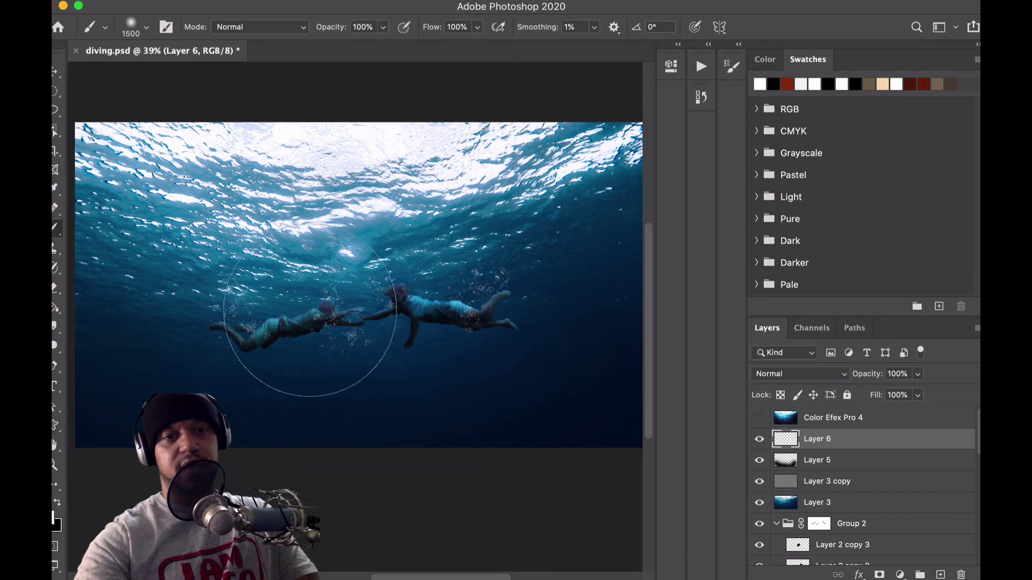
pyautogui.moveTo(554, 135)
pyautogui.mouseDown()
pyautogui.moveTo(269, 102)
pyautogui.moveTo(196, 102)
pyautogui.moveTo(138, 134)
pyautogui.mouseUp()
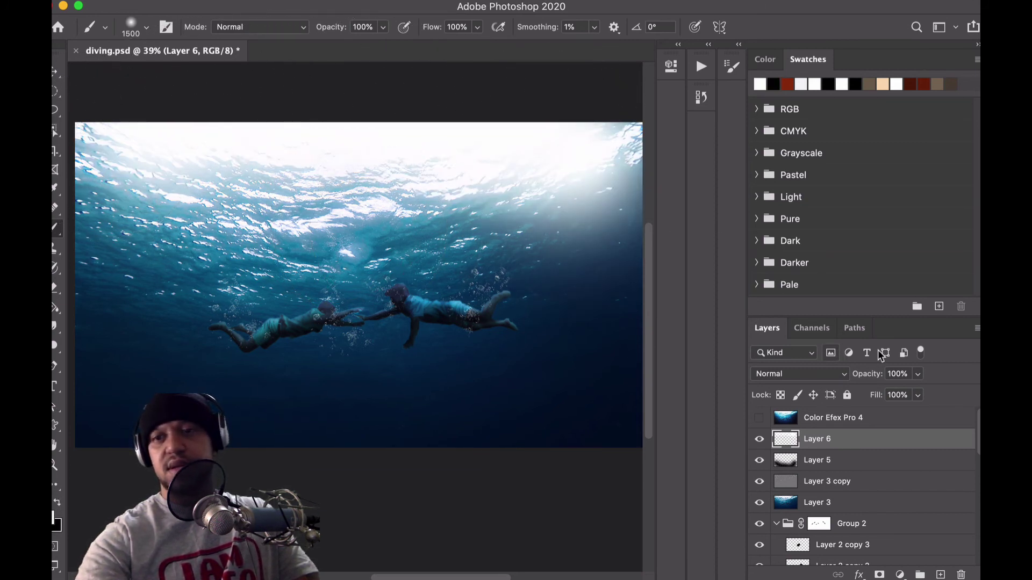
pyautogui.moveTo(918, 373); pyautogui.dragTo(869, 390)
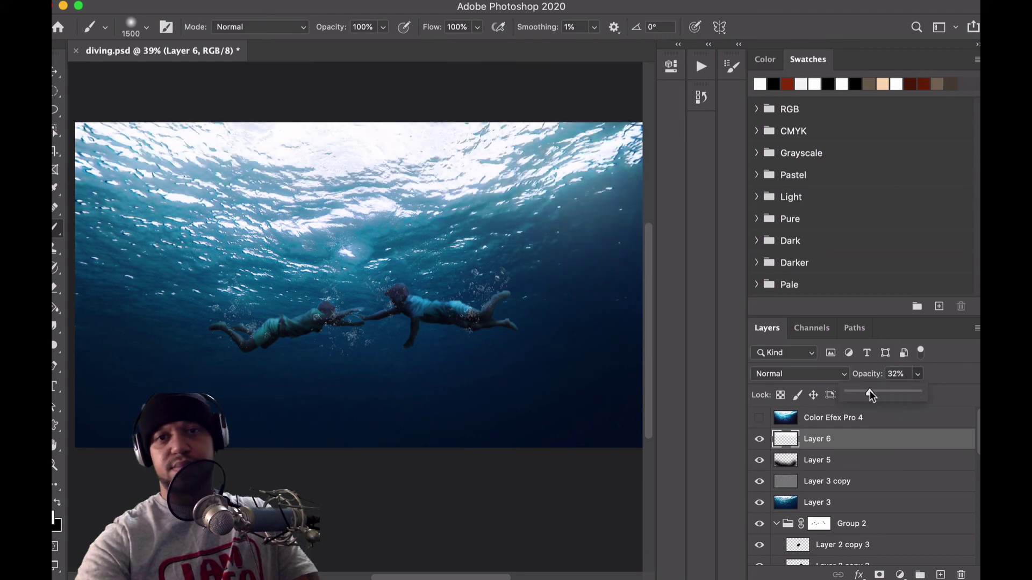
# On a new Layer 7, dab a white glow in the water's centre at 33% opacity
pyautogui.click(940, 575)
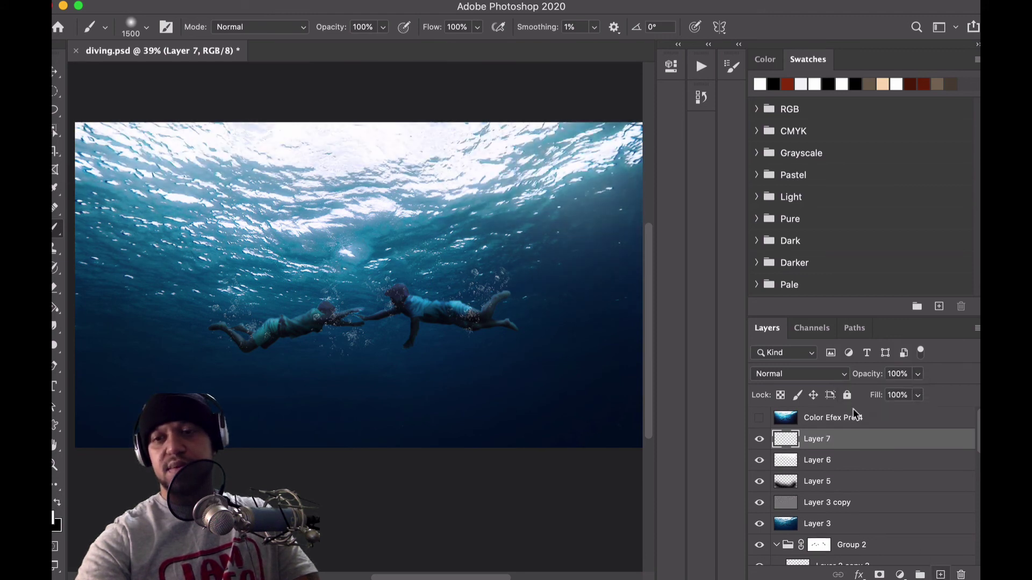
pyautogui.click(354, 221)
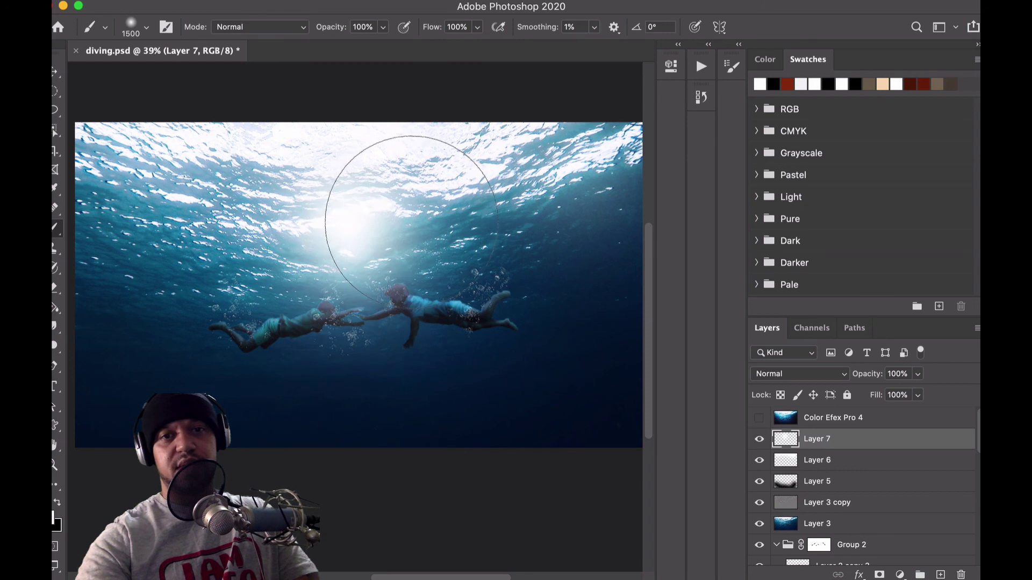
pyautogui.click(355, 199)
pyautogui.click(266, 212)
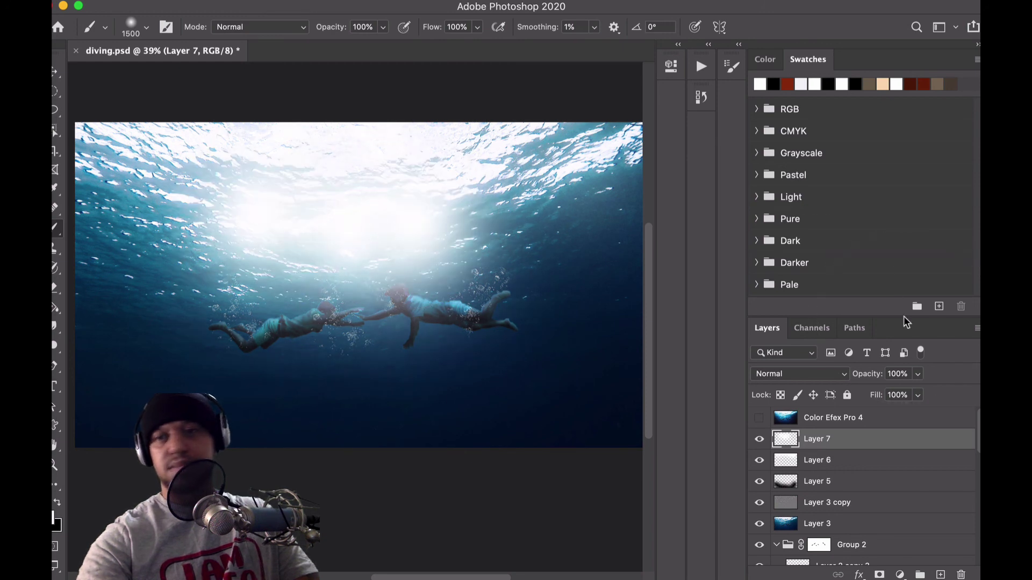
pyautogui.click(918, 374)
pyautogui.moveTo(892, 390); pyautogui.dragTo(876, 394)
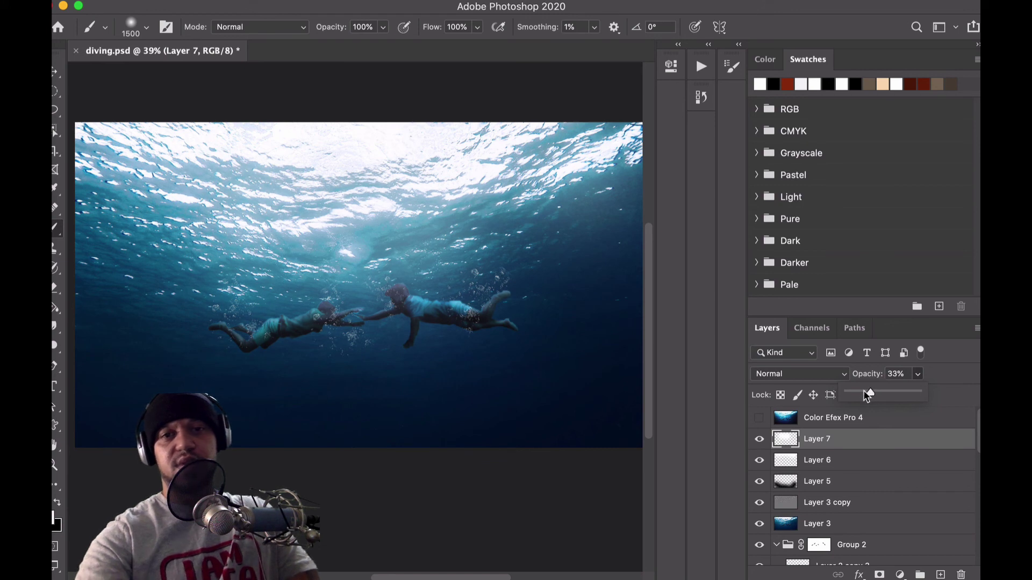
# Group Layer 3 through Layer 7 into Group 4, compare against Color Efex Pro 4, then hide Group 4
pyautogui.keyDown('shift'); pyautogui.click(835, 524); pyautogui.keyUp('shift')
pyautogui.hotkey('ctrl', 'g')
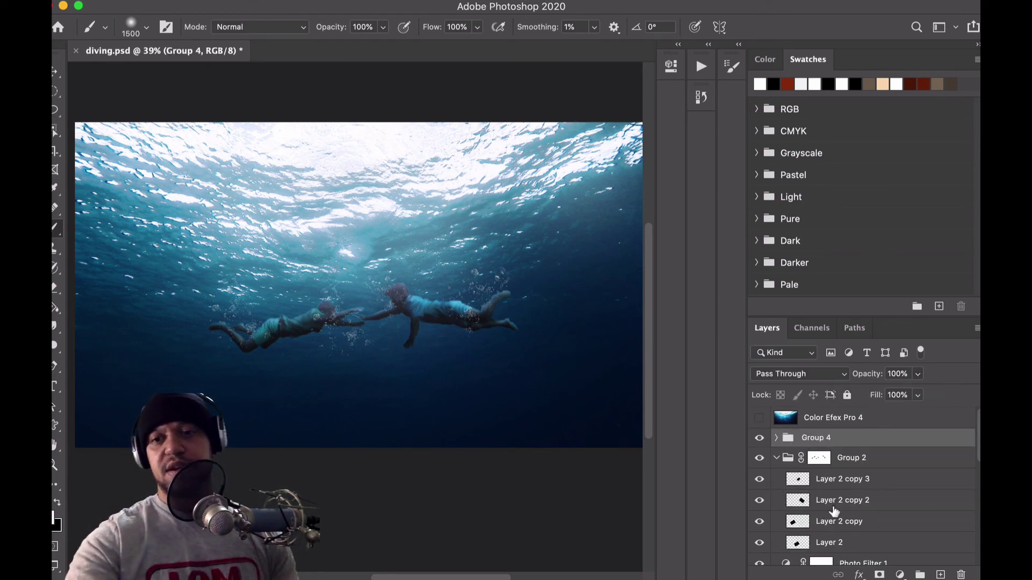
pyautogui.click(759, 418)
pyautogui.click(758, 420)
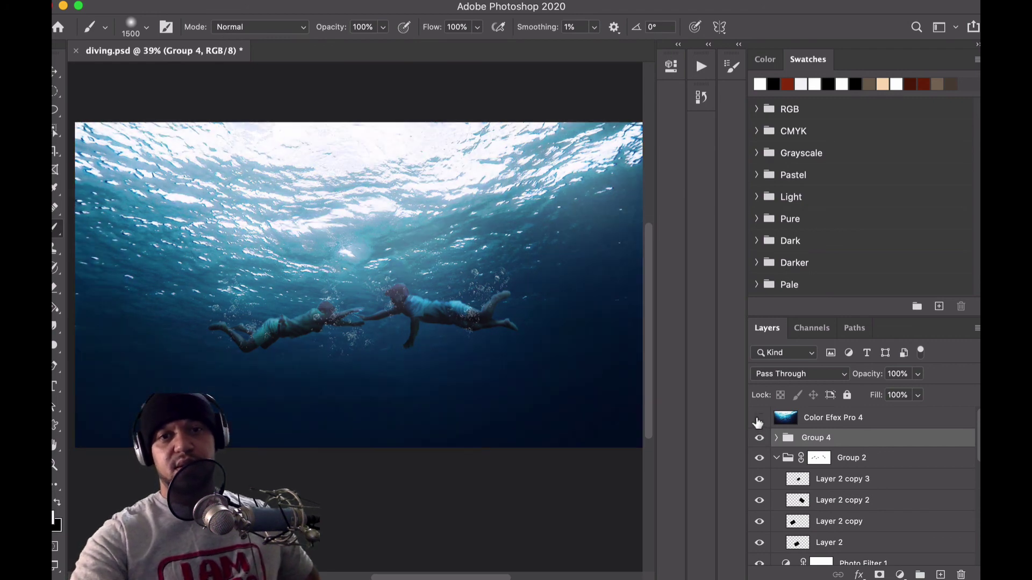
pyautogui.click(758, 419)
pyautogui.click(758, 419)
pyautogui.click(758, 420)
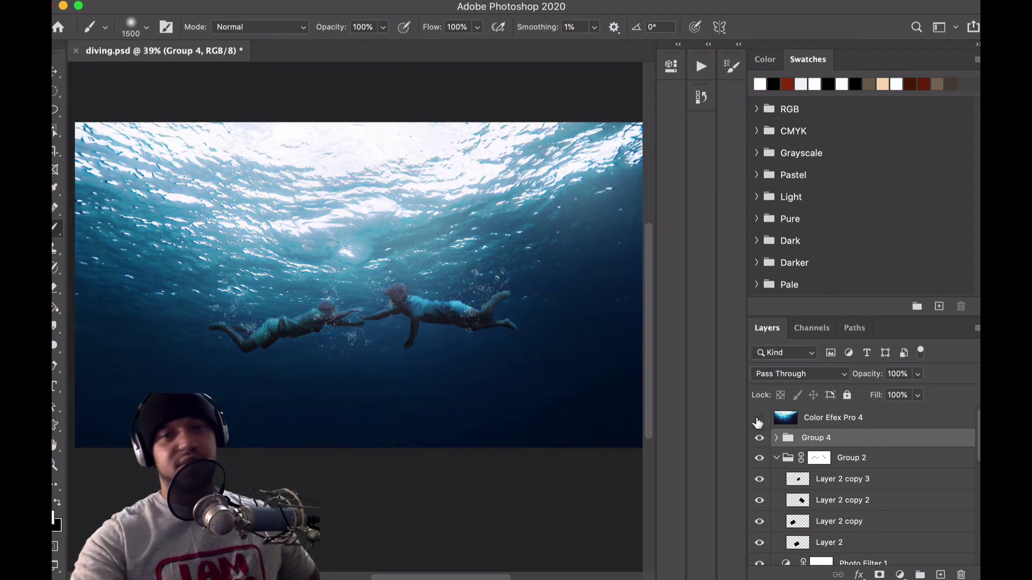
pyautogui.click(758, 419)
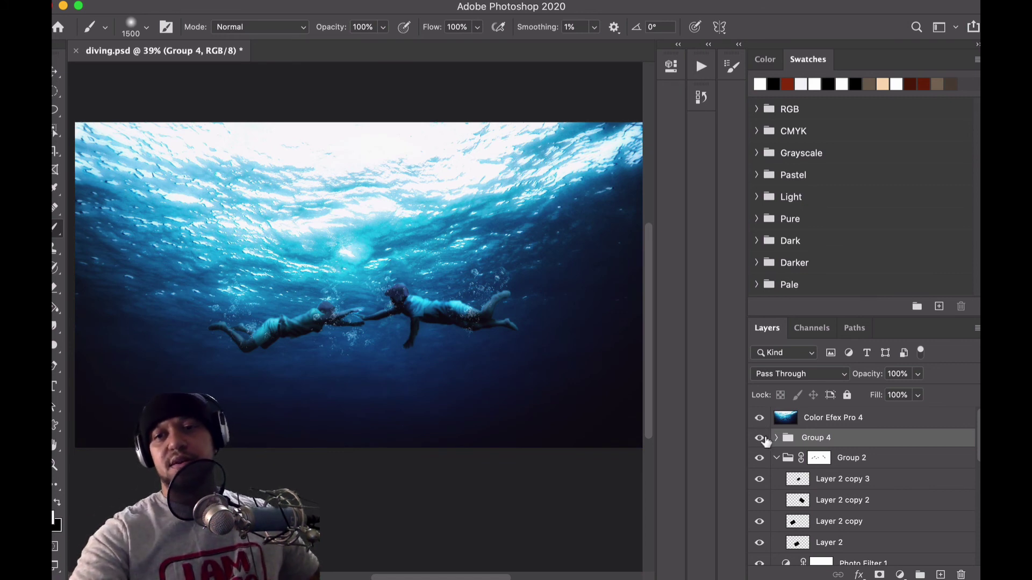
pyautogui.click(758, 439)
pyautogui.click(819, 423)
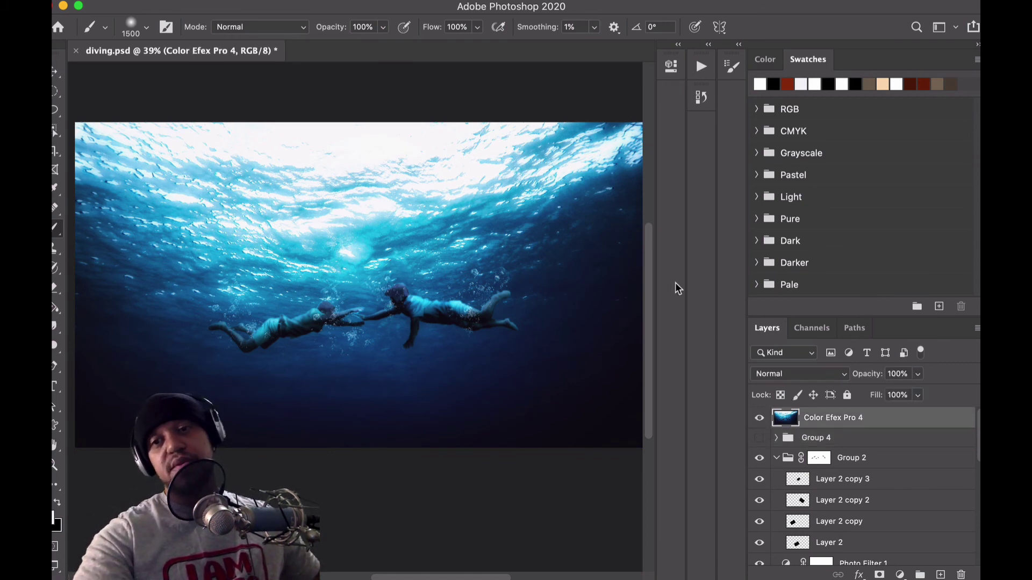
pyautogui.click(371, 1)
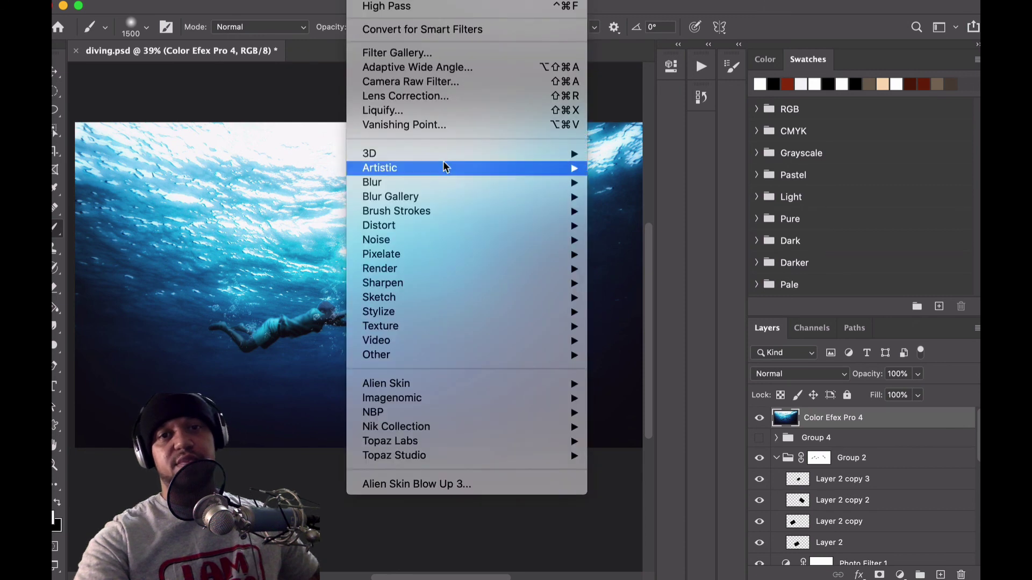
pyautogui.moveTo(556, 456)
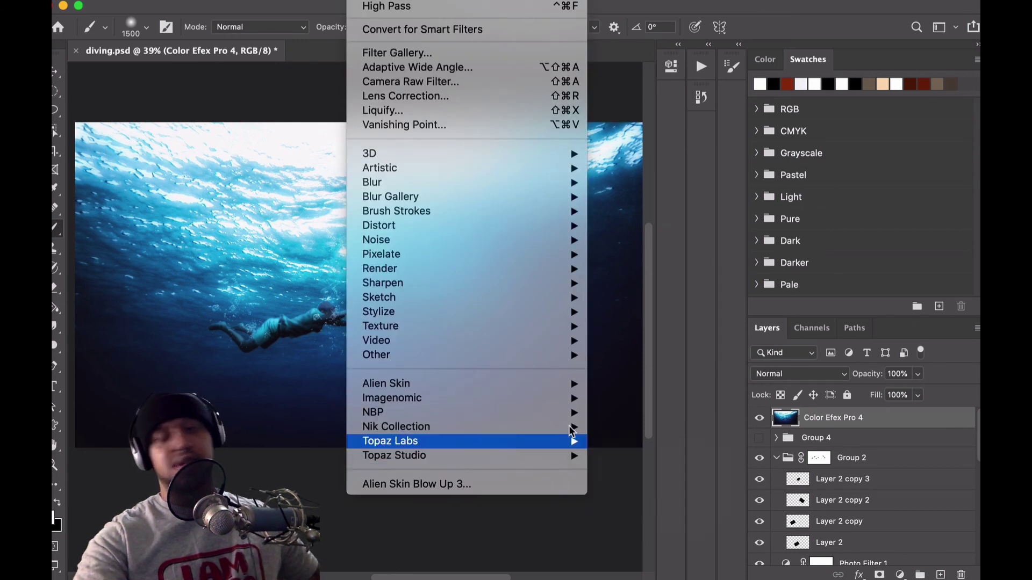
pyautogui.click(859, 5)
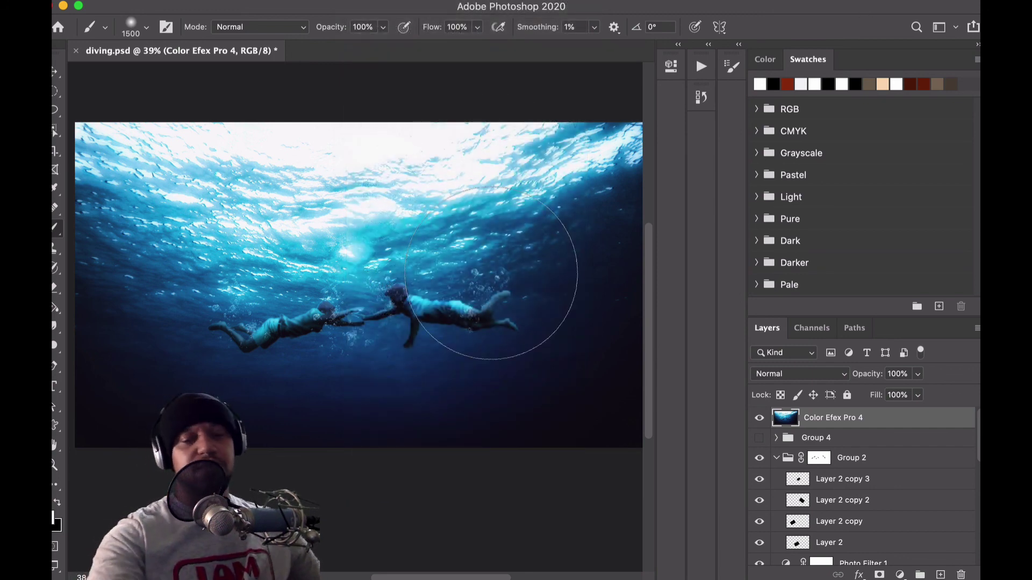
pyautogui.press('z')
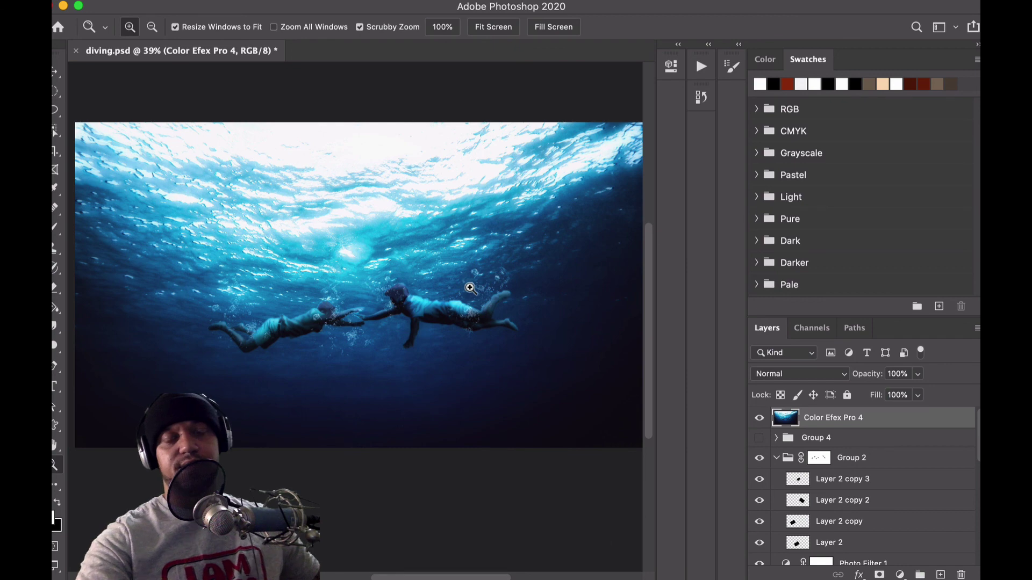
# Zoom out slightly, then zoom to about 74% around the two swimmers
pyautogui.moveTo(470, 288)
pyautogui.mouseDown()
pyautogui.moveTo(429, 288)
pyautogui.moveTo(455, 289)
pyautogui.mouseUp()
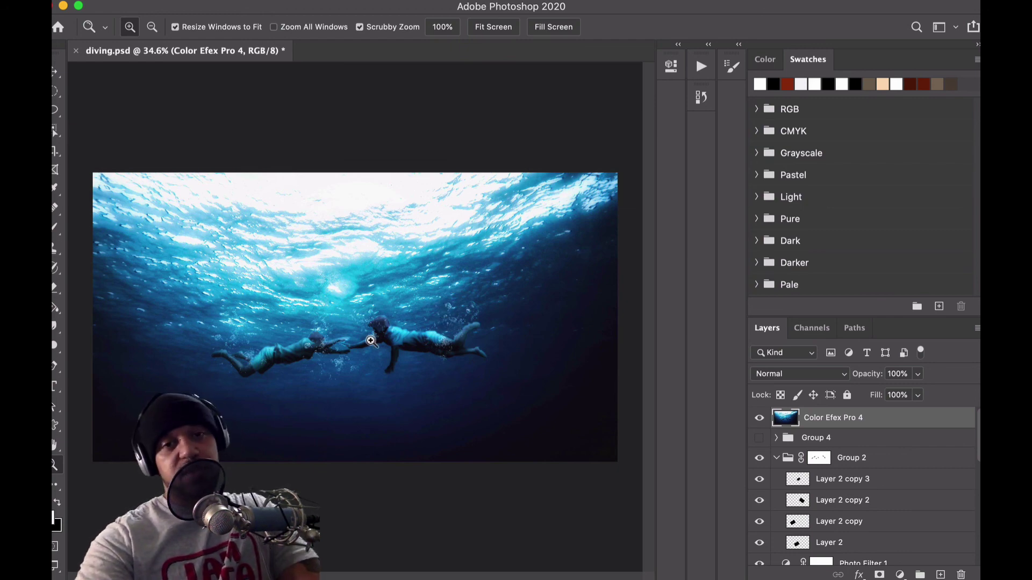
pyautogui.moveTo(372, 342); pyautogui.dragTo(424, 343)
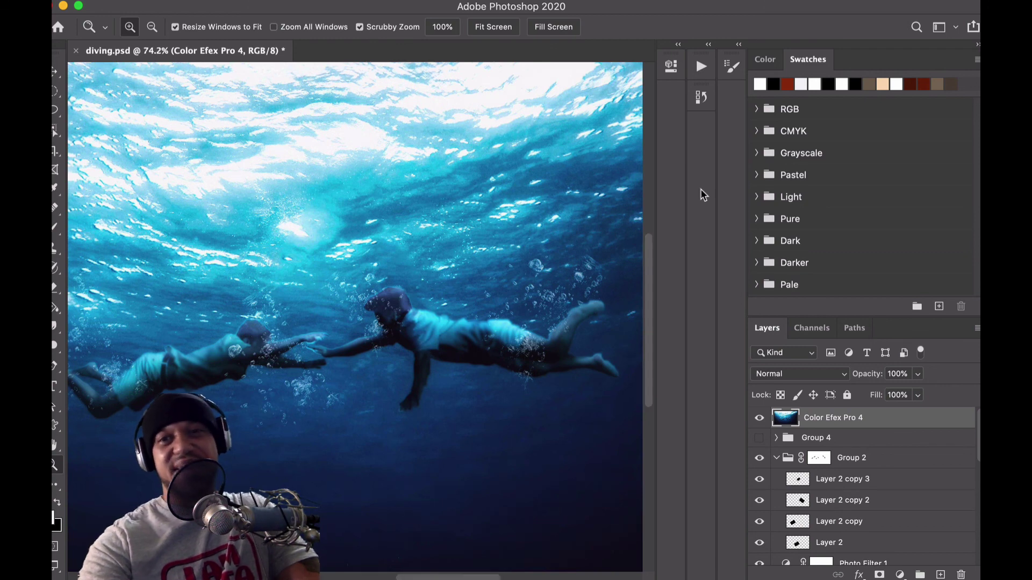